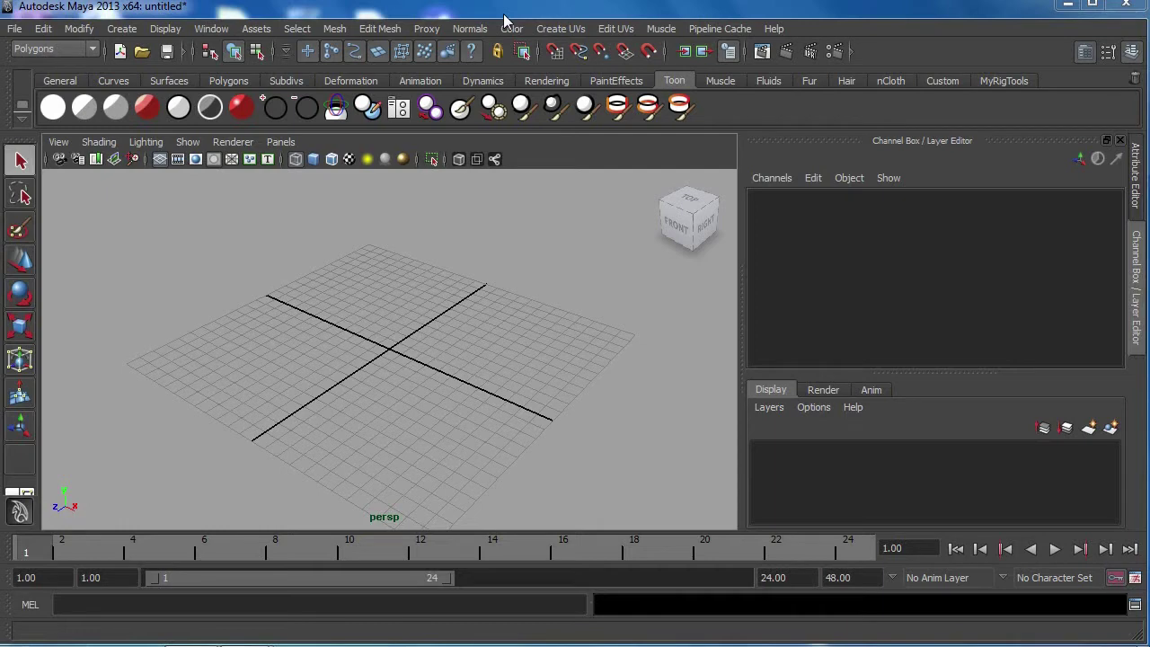
# Step: Create a polygon cube and set its width 2, height 6 and depth 1
pyautogui.click(240, 84)
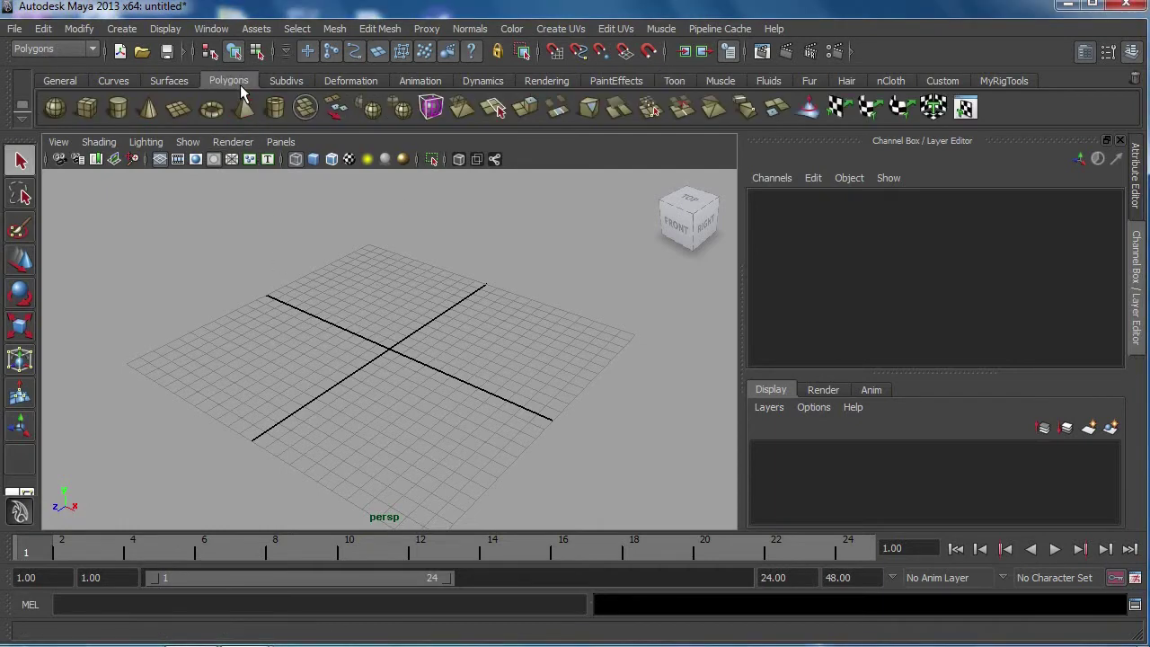
pyautogui.click(83, 105)
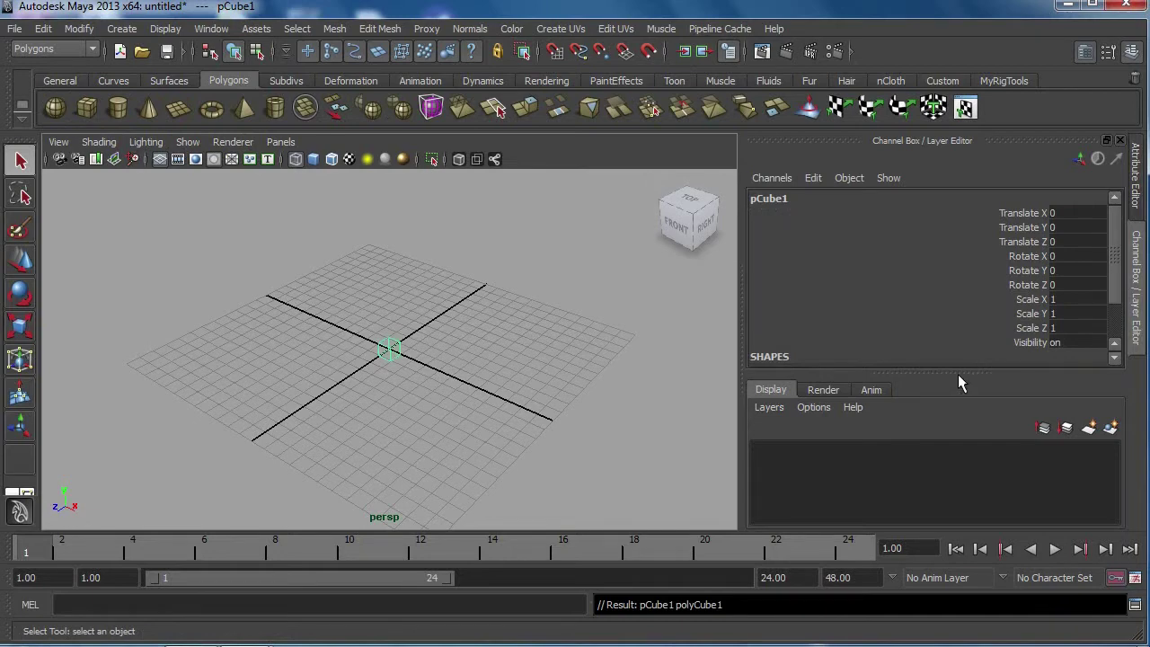
pyautogui.moveTo(958, 372); pyautogui.dragTo(961, 521)
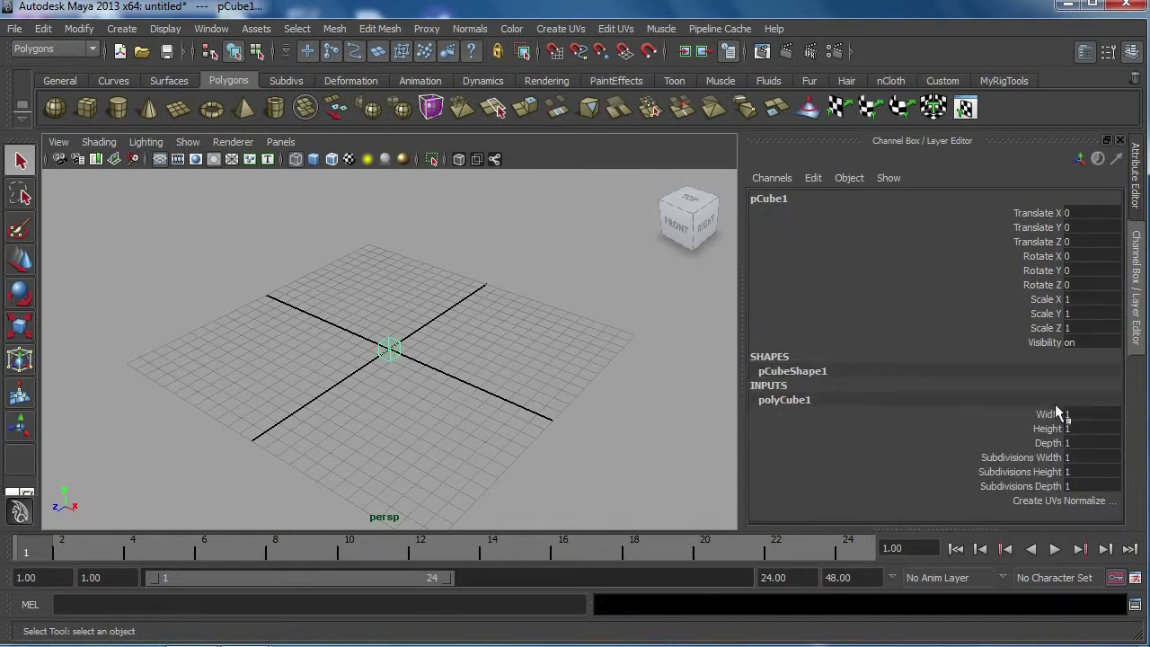
pyautogui.click(1091, 414)
pyautogui.write('2')
pyautogui.press('Return')
pyautogui.click(1082, 442)
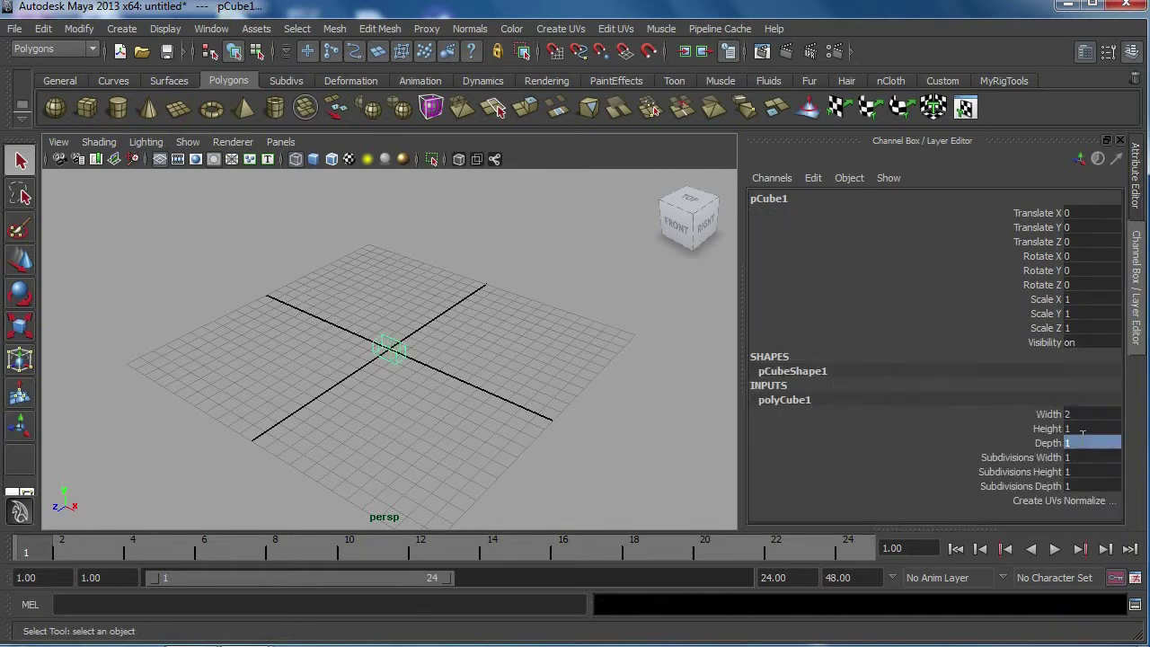
pyautogui.write('6')
pyautogui.press('Return')
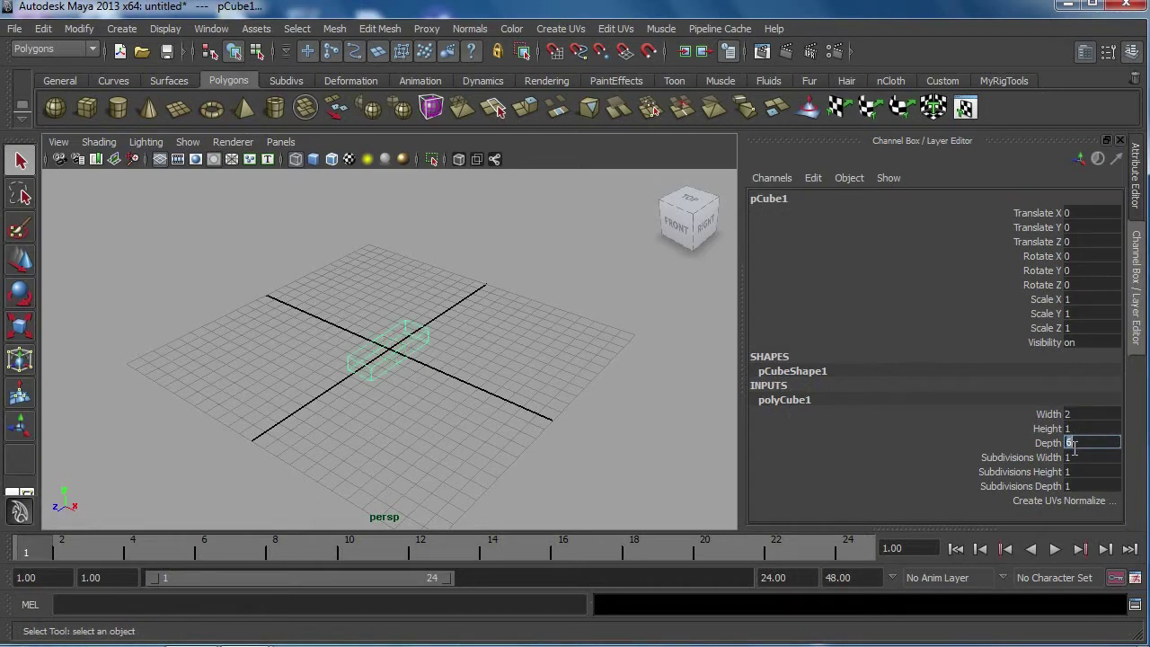
pyautogui.write('1')
pyautogui.press('Return')
pyautogui.click(1083, 430)
pyautogui.write('6')
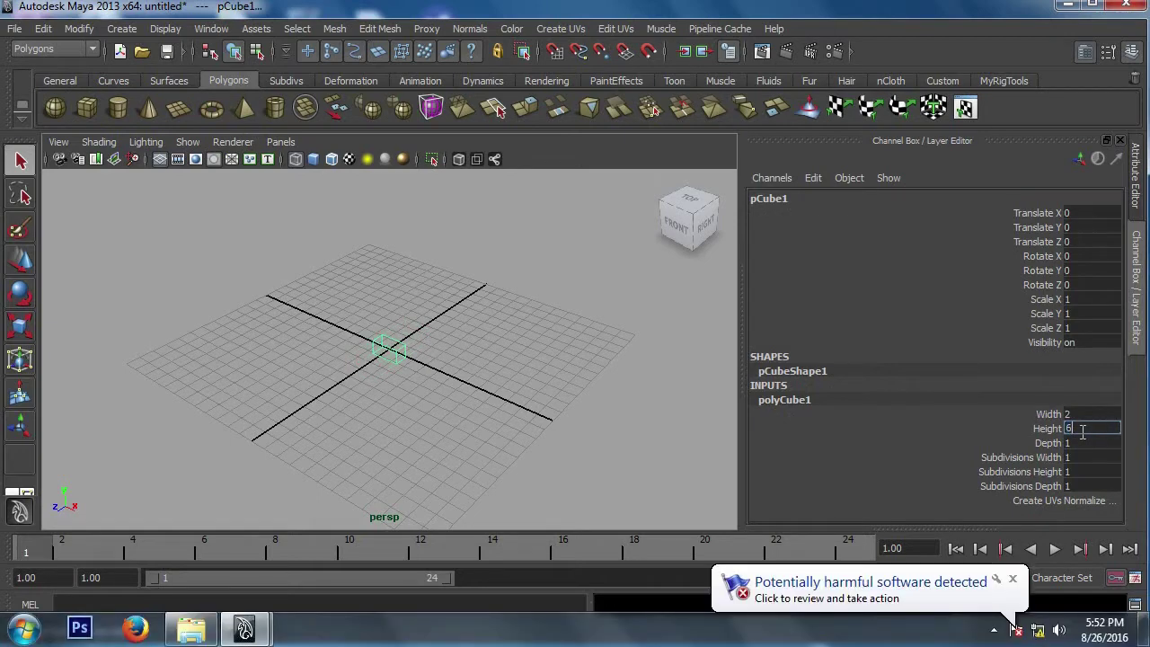
pyautogui.press('Return')
# Step: Raise the cube to Translate Y 3, give it 2×6 subdivisions, and show it shaded
pyautogui.click(1091, 229)
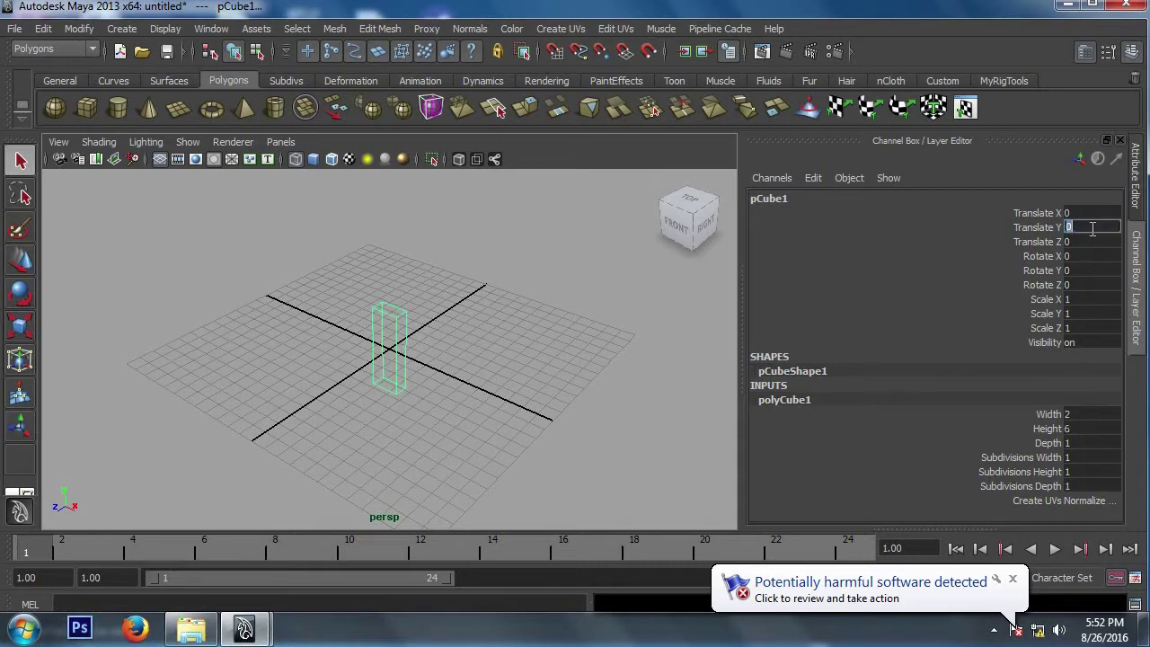
pyautogui.write('3')
pyautogui.press('Return')
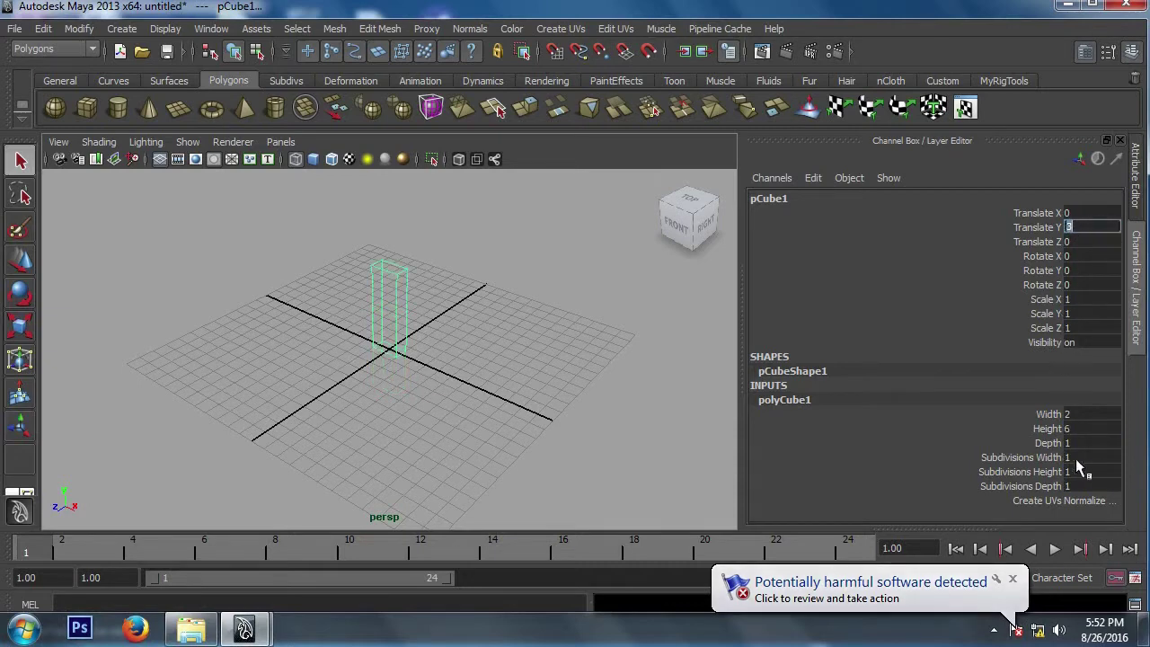
pyautogui.click(1076, 458)
pyautogui.write('2')
pyautogui.click(1078, 470)
pyautogui.write('3')
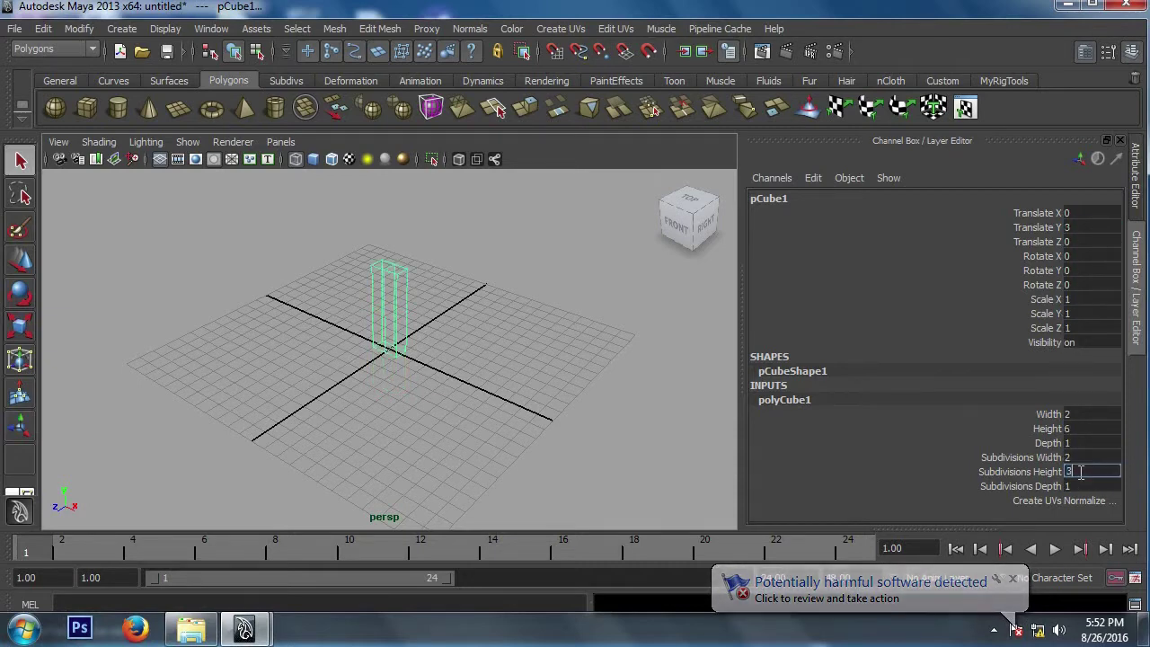
pyautogui.write('6')
pyautogui.click(603, 415)
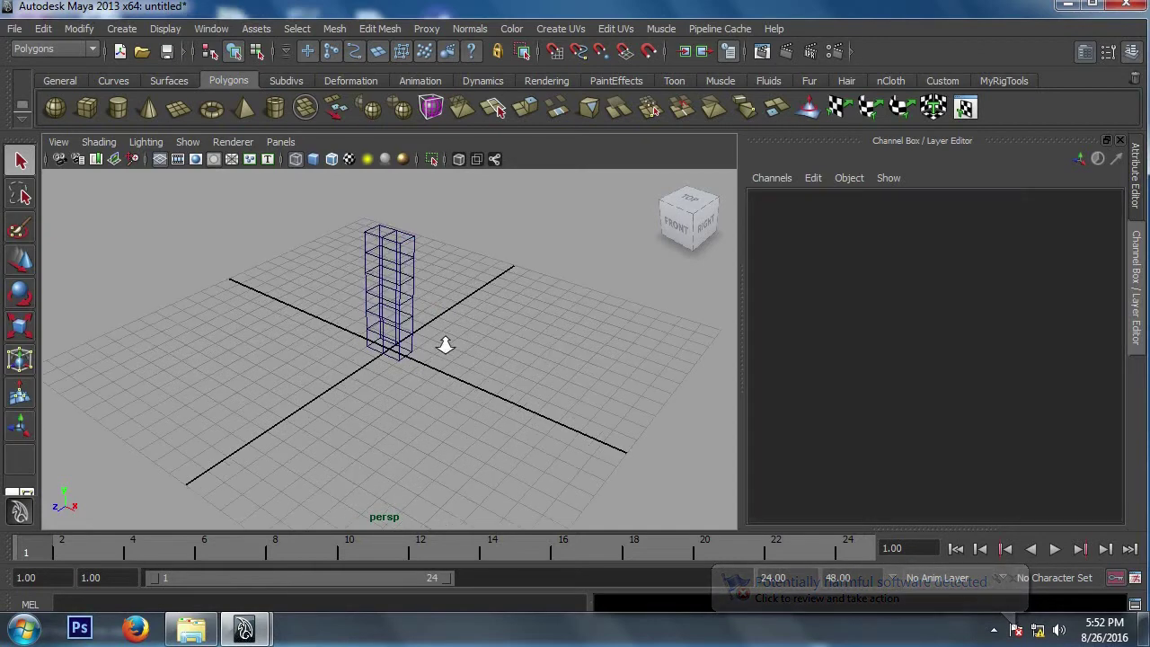
pyautogui.keyDown('alt'); pyautogui.moveTo(444, 342); pyautogui.dragTo(498, 406); pyautogui.keyUp('alt')
pyautogui.press('5')
pyautogui.moveTo(506, 367)
pyautogui.keyDown('alt'); pyautogui.mouseDown()
pyautogui.moveTo(524, 367)
pyautogui.moveTo(501, 362)
pyautogui.mouseUp(); pyautogui.keyUp('alt')
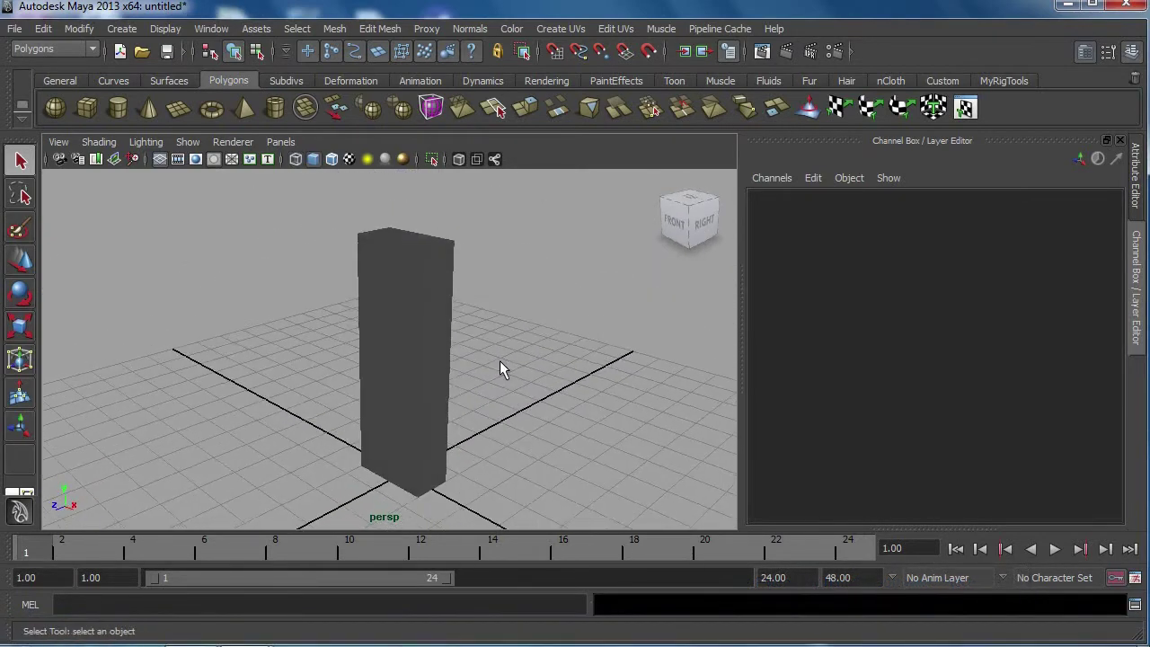
# Step: Turn on Wireframe on Shaded and switch to the front camera view via the hotbox
pyautogui.click(331, 162)
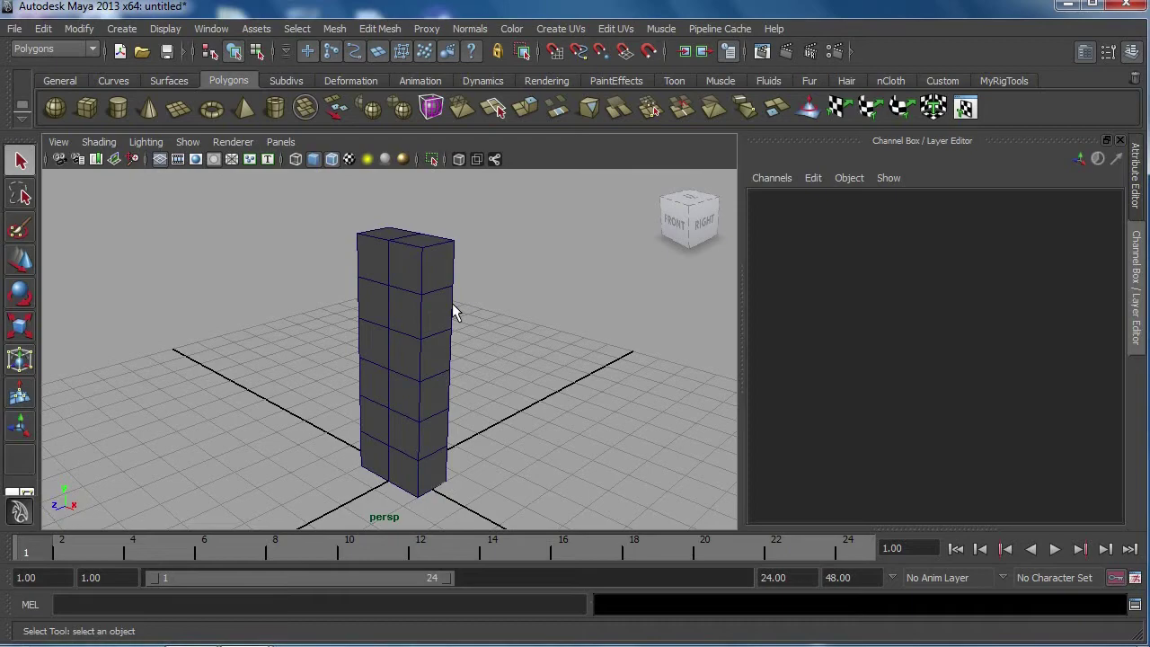
pyautogui.keyDown('alt'); pyautogui.moveTo(454, 311); pyautogui.dragTo(401, 281); pyautogui.keyUp('alt')
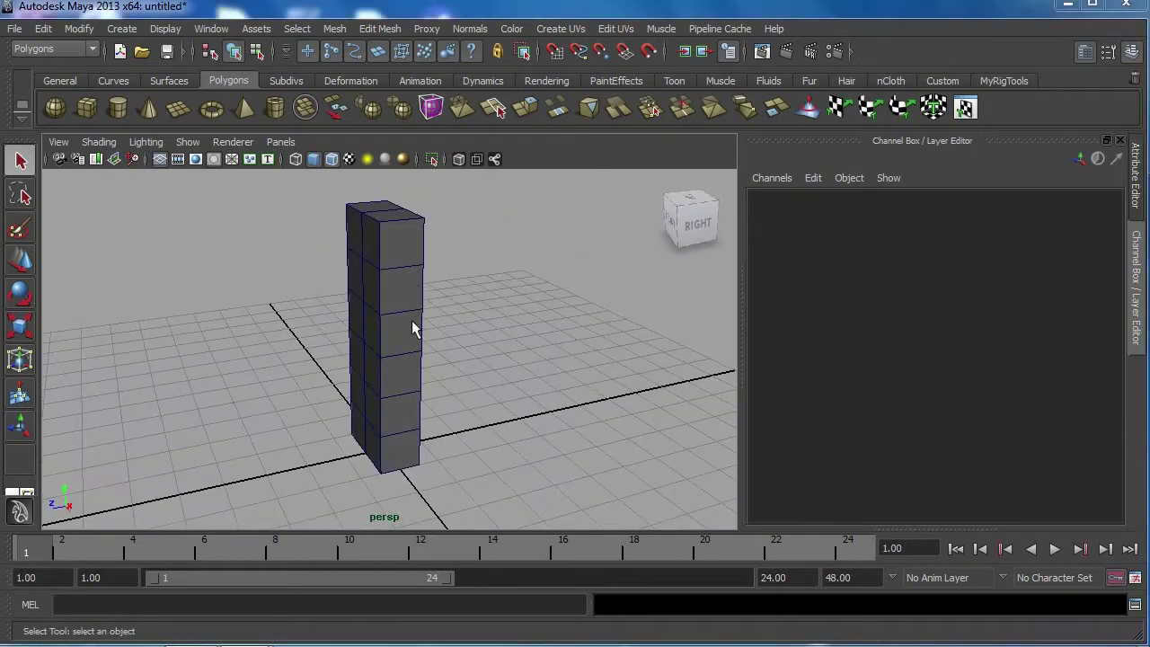
pyautogui.press('space')
pyautogui.click(415, 278)
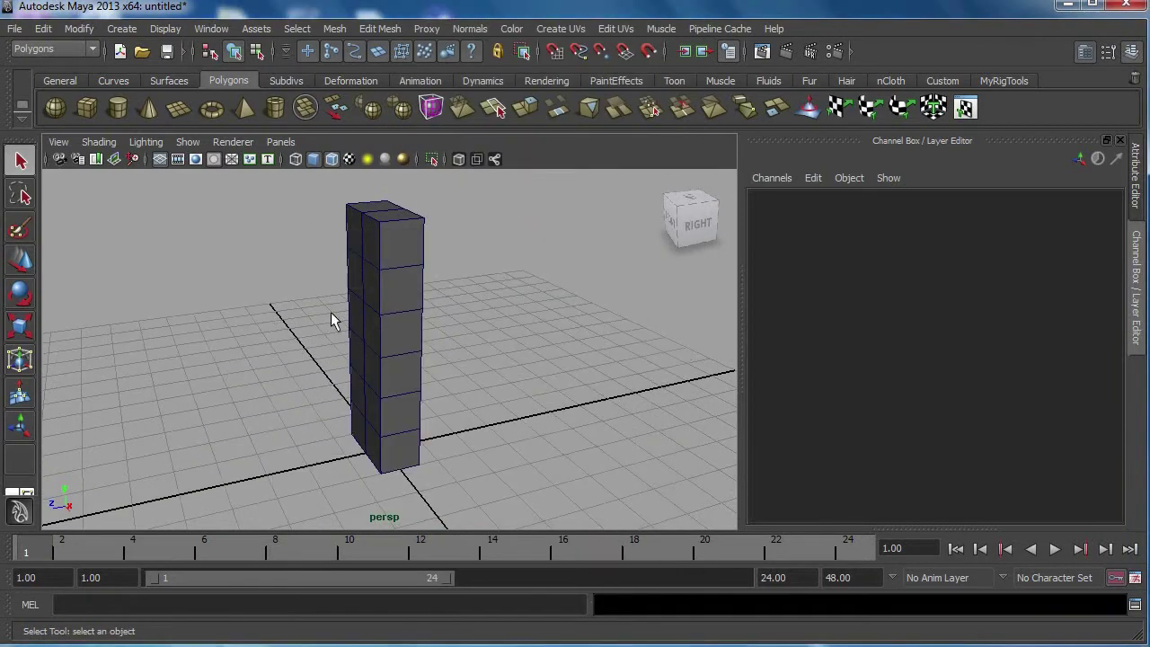
pyautogui.press('space')
pyautogui.moveTo(398, 298); pyautogui.dragTo(398, 323)
pyautogui.keyDown('alt'); pyautogui.moveTo(392, 349); pyautogui.dragTo(497, 421, button='middle'); pyautogui.keyUp('alt')
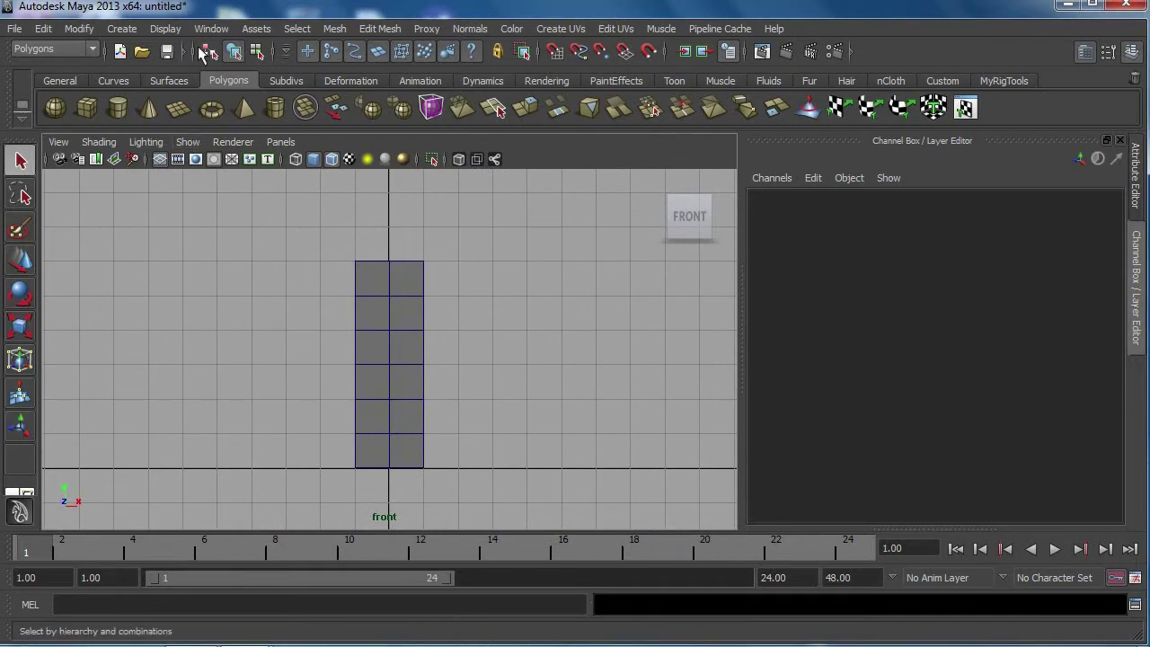
# Step: Switch to the Animation menu set and start the Joint Tool
pyautogui.click(72, 48)
pyautogui.click(63, 67)
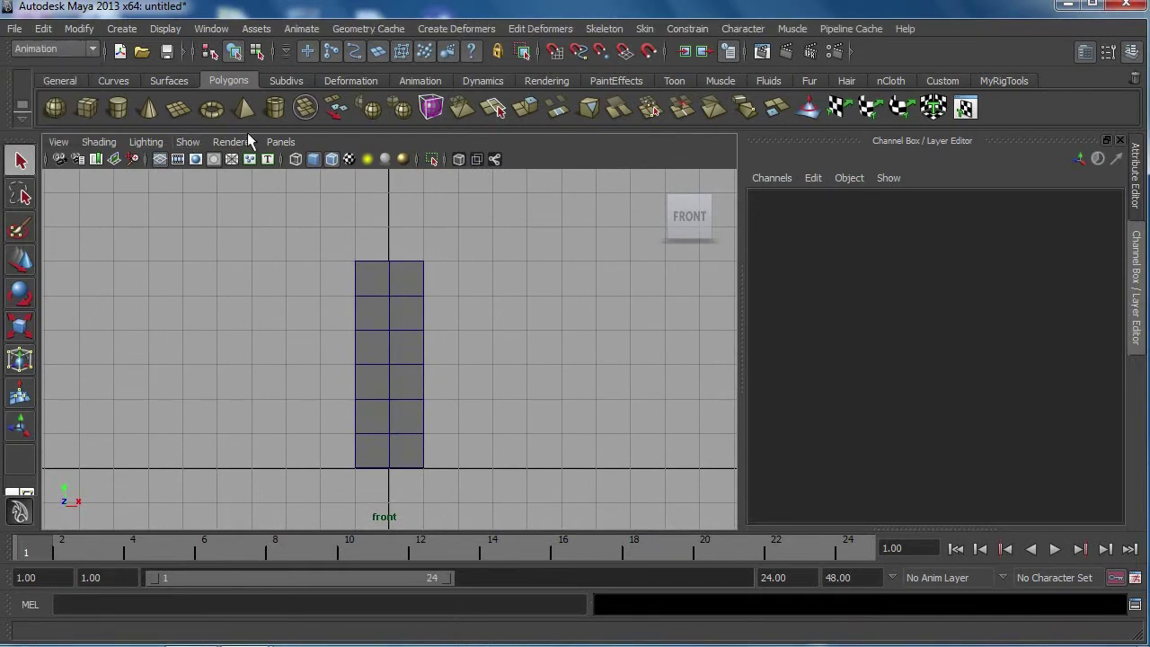
pyautogui.click(305, 29)
pyautogui.moveTo(603, 28)
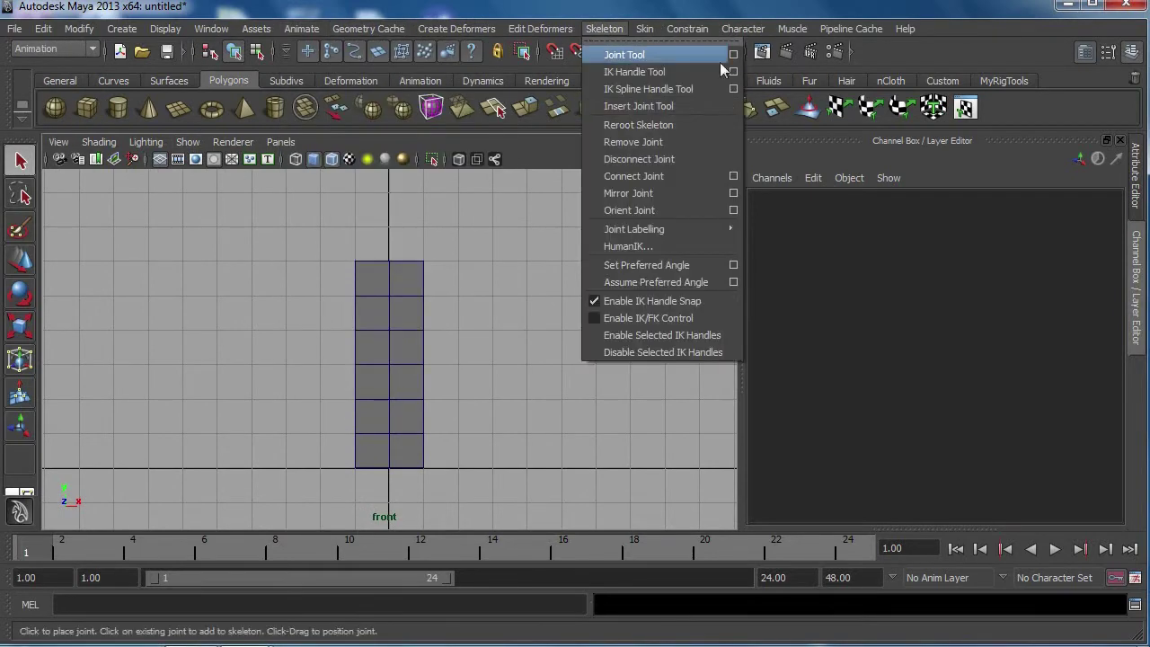
pyautogui.click(729, 55)
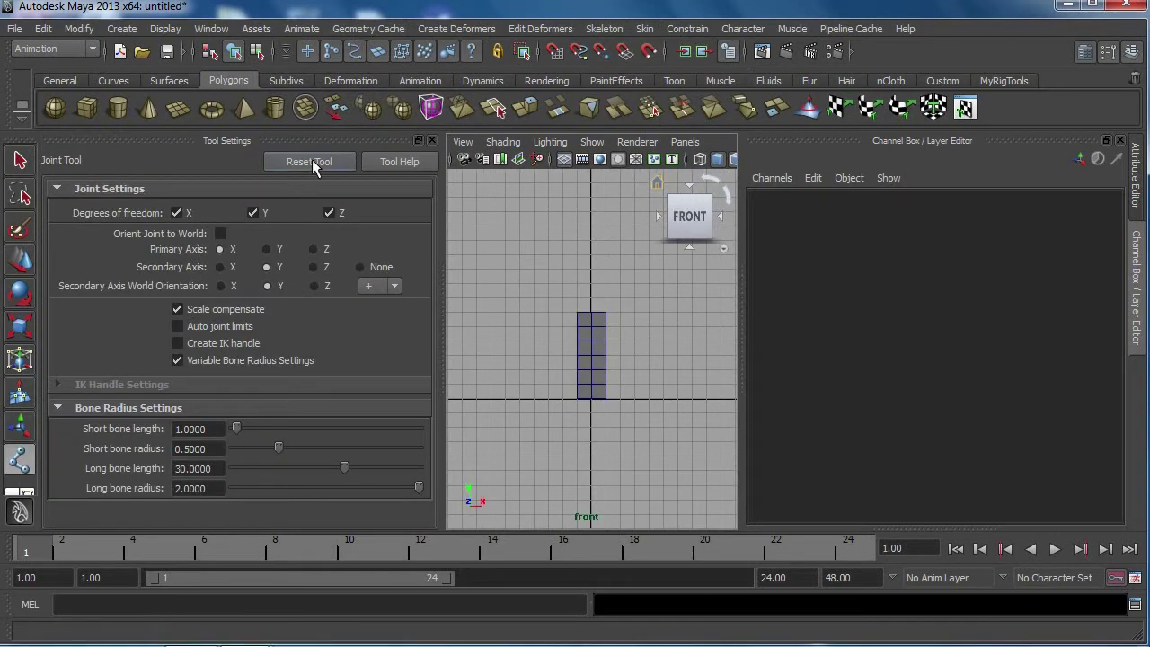
pyautogui.click(431, 141)
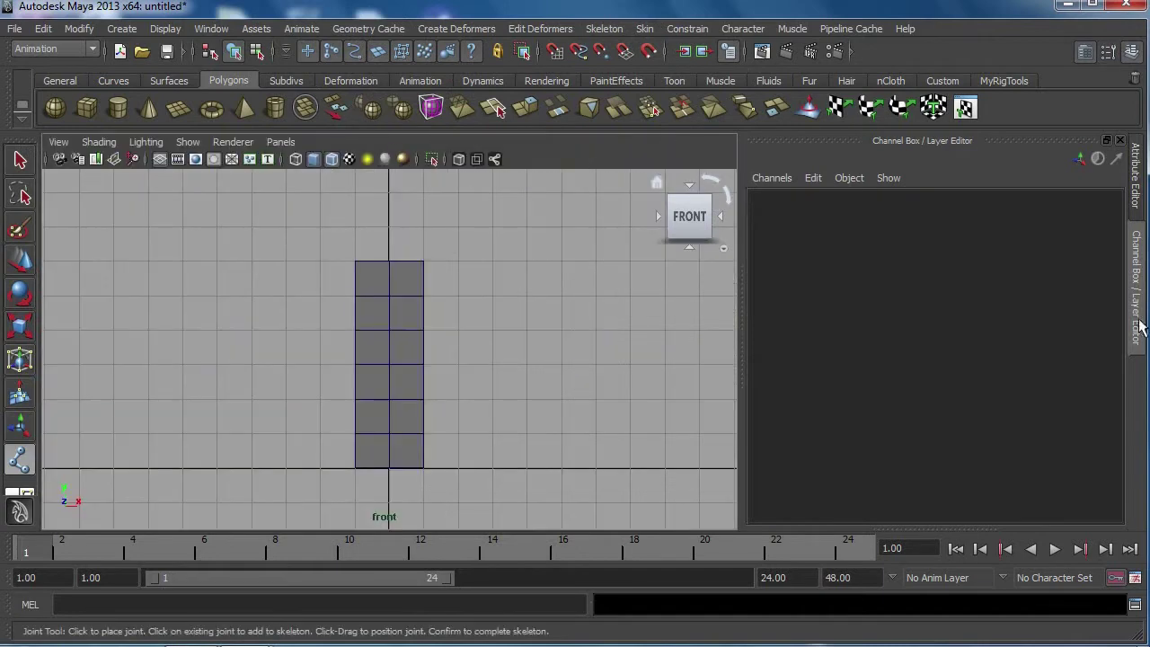
pyautogui.click(1136, 311)
pyautogui.keyDown('alt'); pyautogui.moveTo(650, 422); pyautogui.dragTo(576, 409, button='middle'); pyautogui.keyUp('alt')
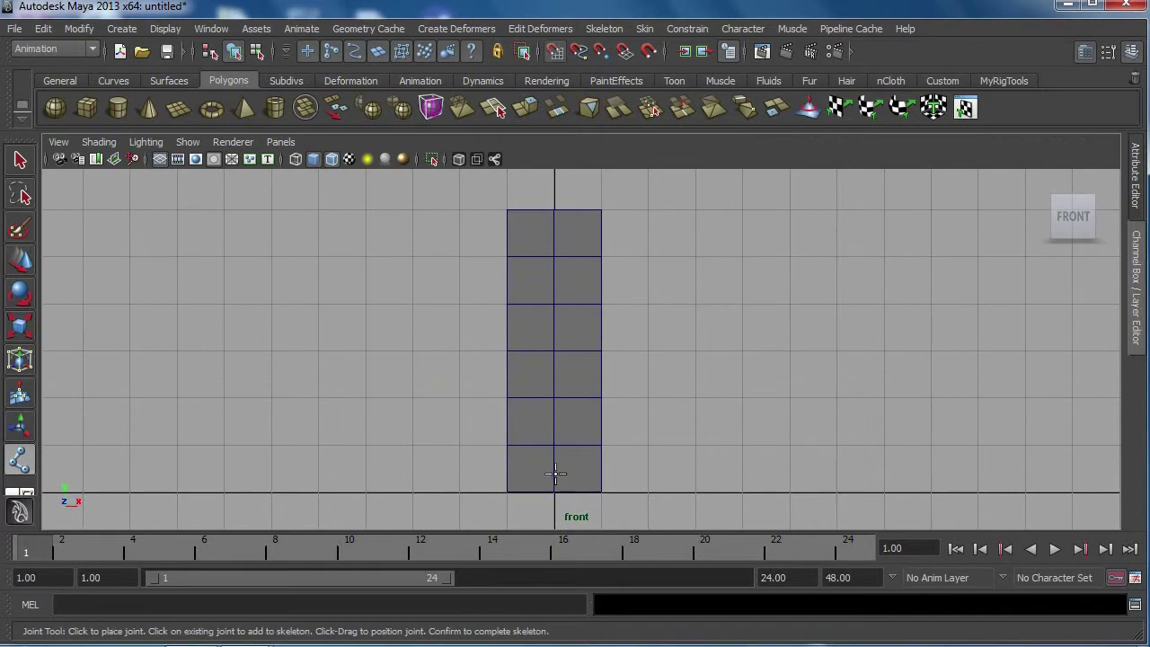
# Step: Place seven evenly spaced joints up the column's centre from base to top
pyautogui.click(555, 494)
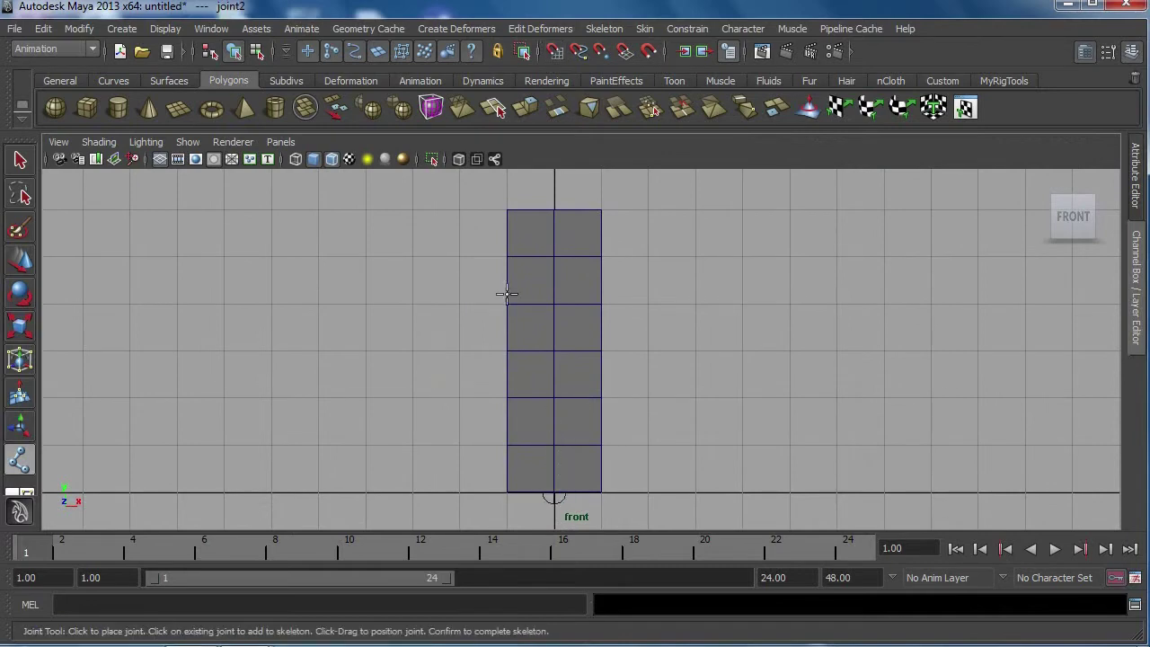
pyautogui.click(554, 445)
pyautogui.click(554, 398)
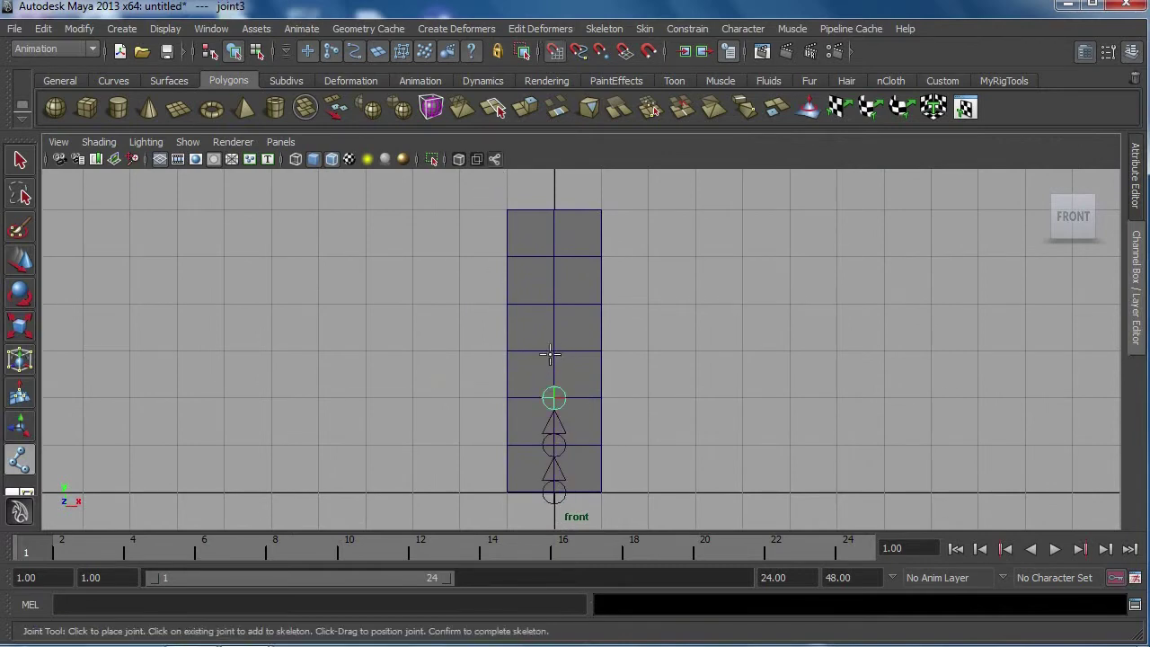
pyautogui.click(554, 351)
pyautogui.click(553, 305)
pyautogui.click(555, 258)
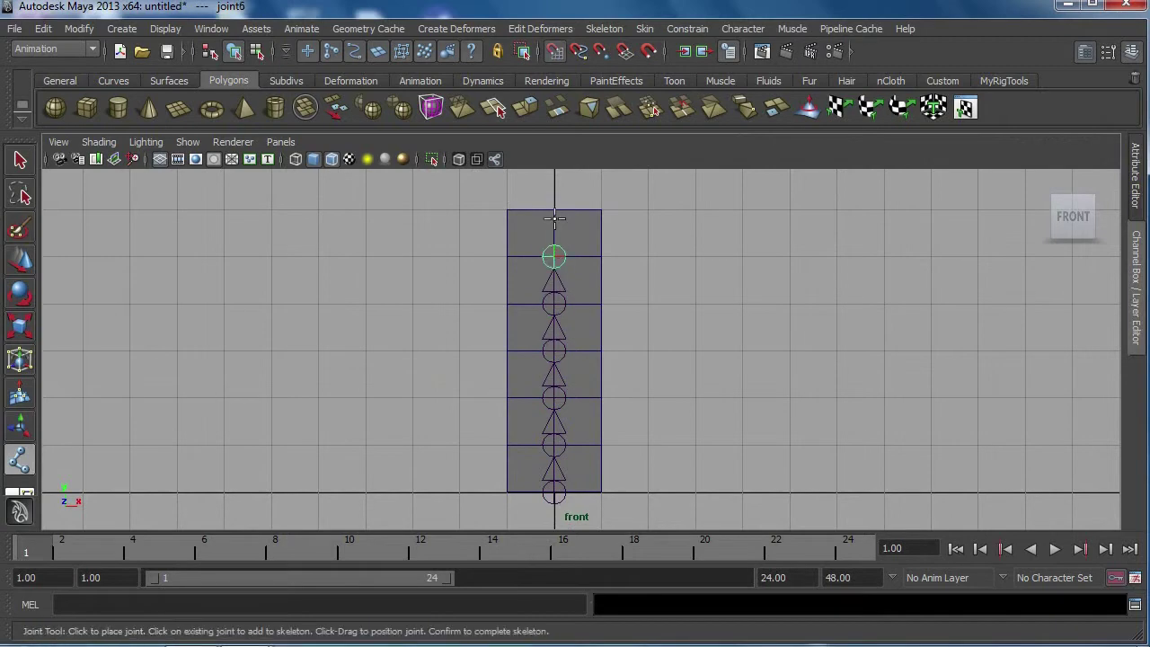
pyautogui.click(554, 210)
pyautogui.press('q')
pyautogui.click(698, 375)
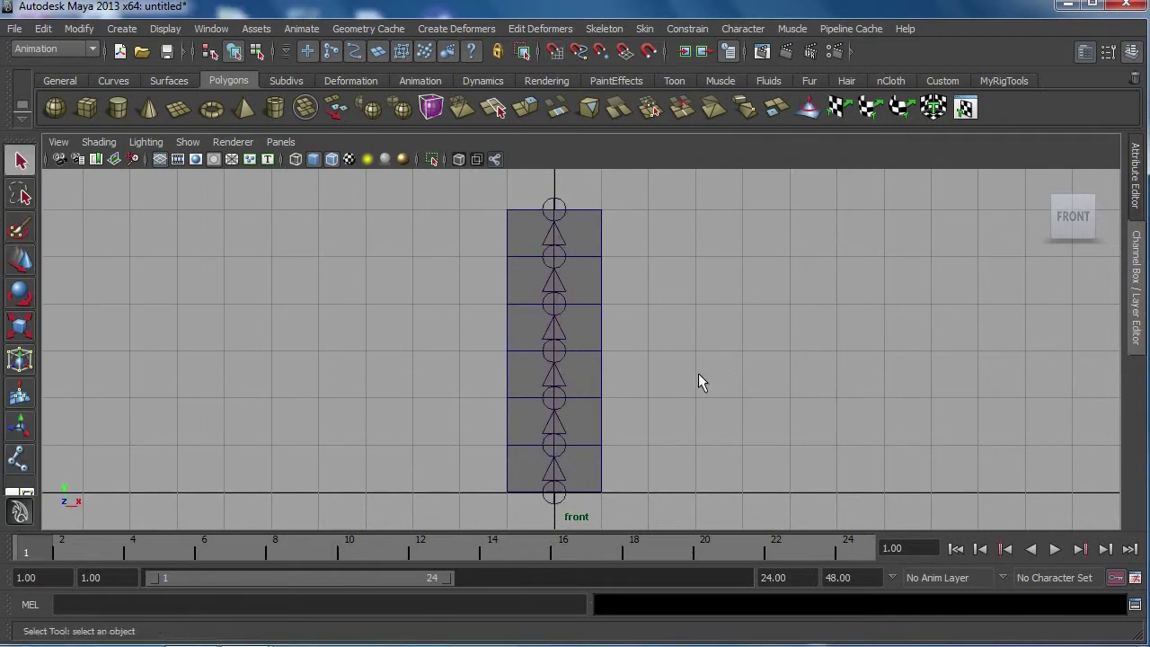
# Step: Return to the perspective view and select the chain's root joint
pyautogui.press('space')
pyautogui.moveTo(697, 375); pyautogui.dragTo(701, 308)
pyautogui.keyDown('alt'); pyautogui.moveTo(654, 398); pyautogui.dragTo(628, 423); pyautogui.keyUp('alt')
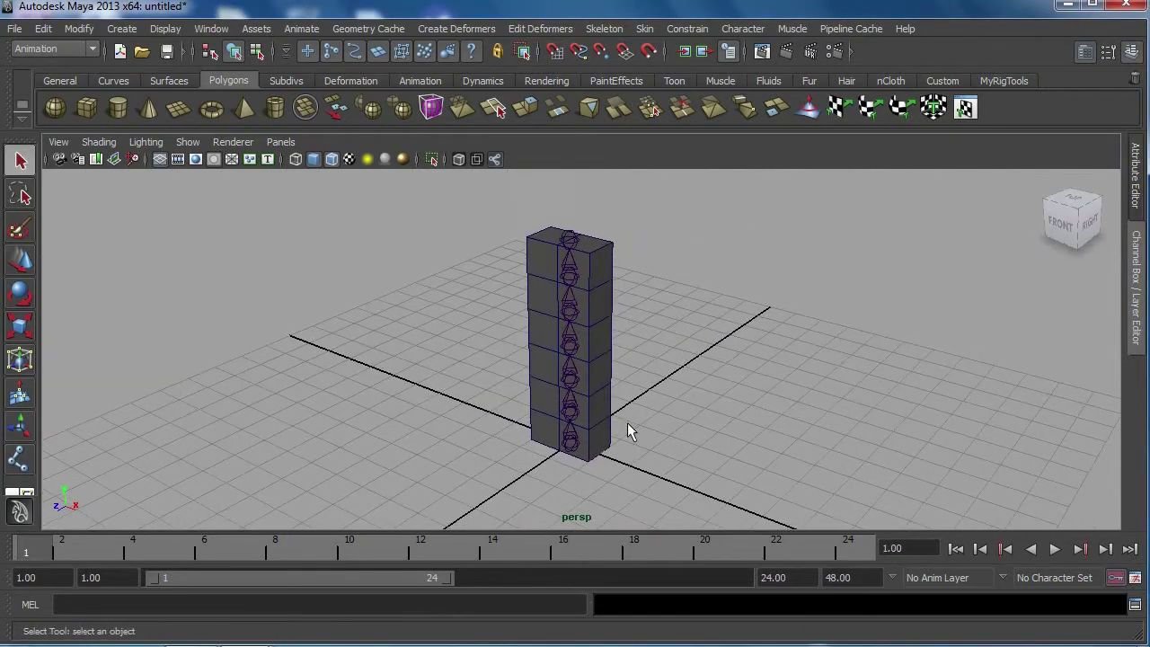
pyautogui.click(576, 441)
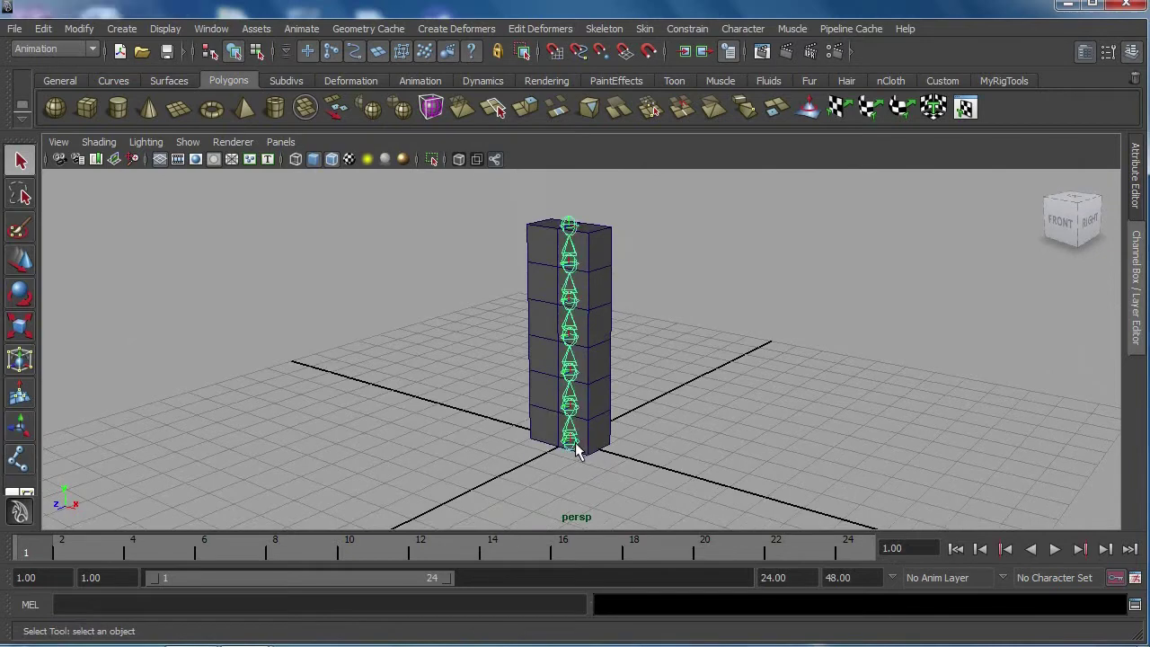
# Step: Select the whole joint hierarchy and shrink its joint radius from 0.5 to 0.2
pyautogui.rightClick(728, 344)
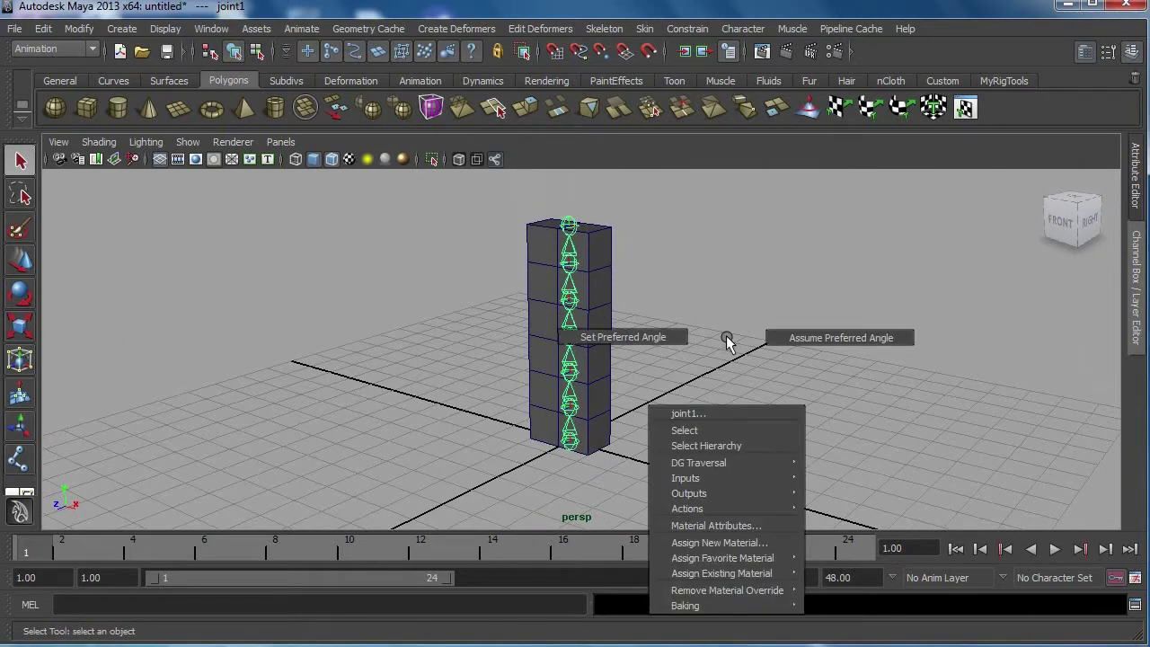
pyautogui.click(715, 446)
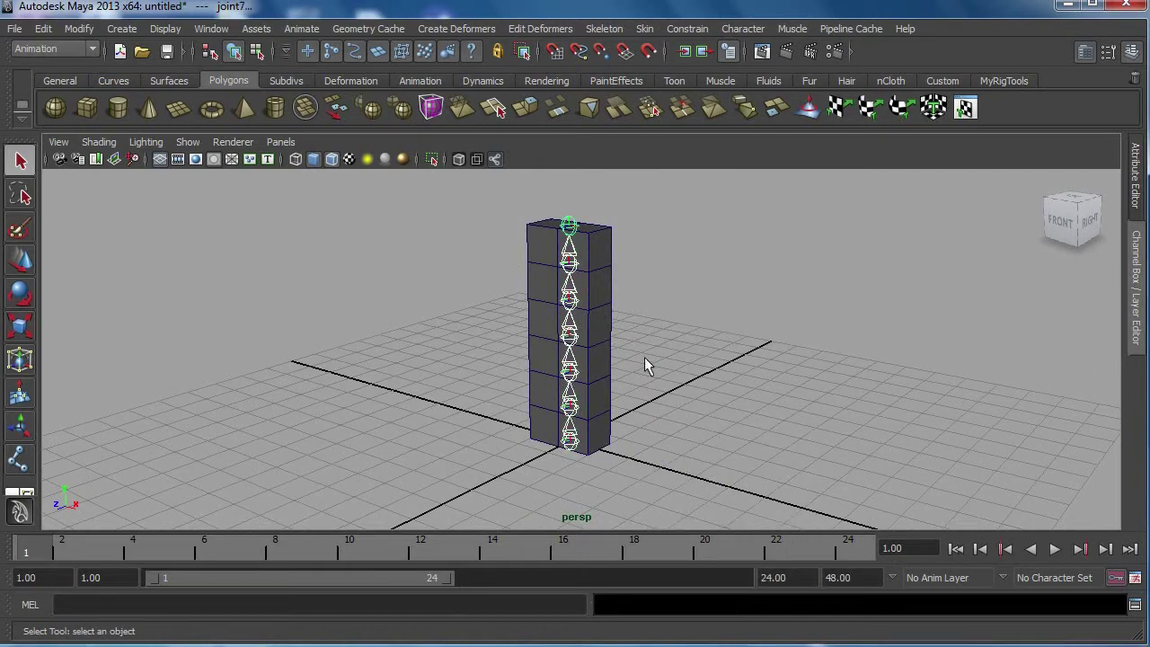
pyautogui.click(1135, 289)
pyautogui.scroll(3, 569, 469)
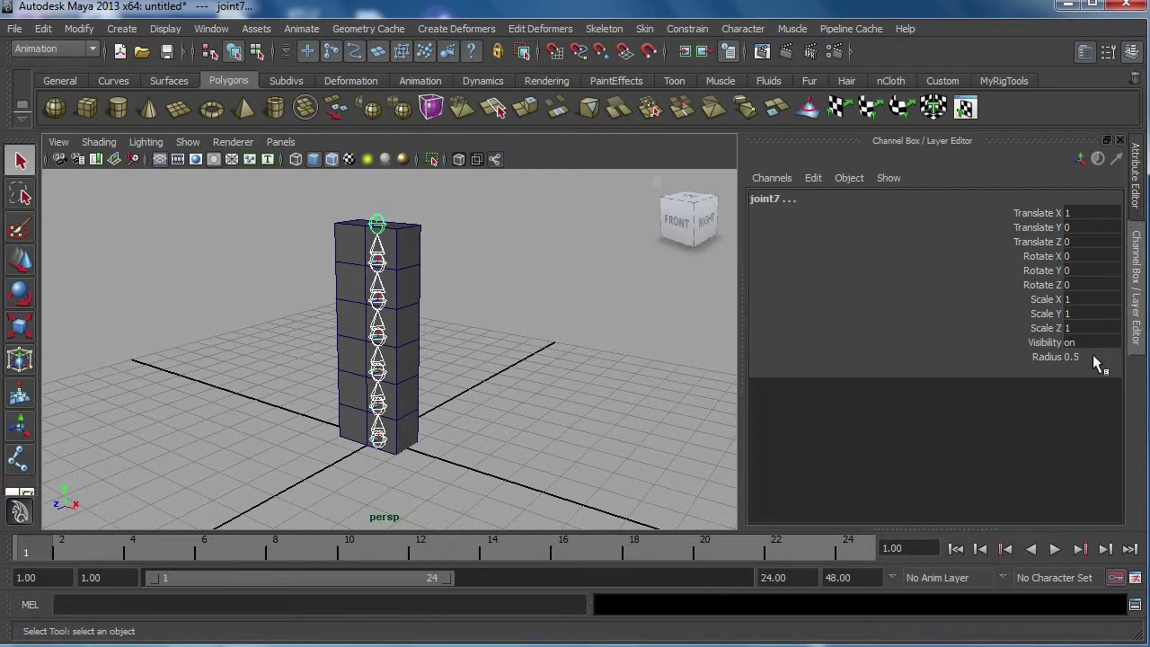
pyautogui.write('0.2')
pyautogui.press('Return')
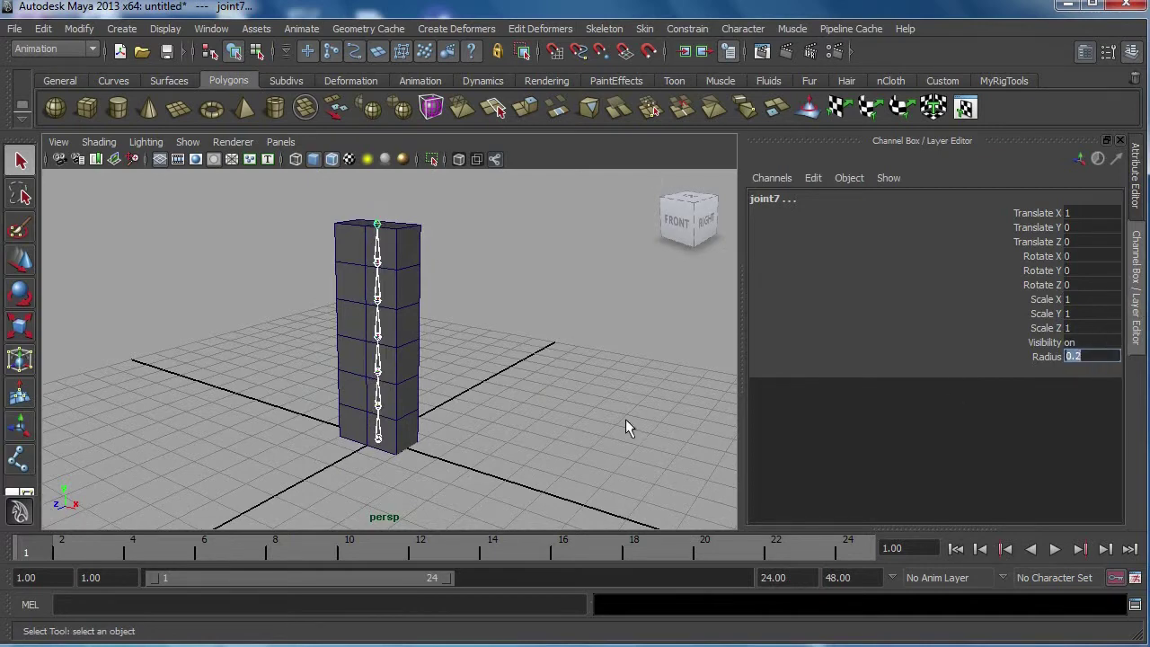
pyautogui.moveTo(448, 362)
pyautogui.keyDown('alt'); pyautogui.mouseDown()
pyautogui.moveTo(542, 373)
pyautogui.moveTo(478, 371)
pyautogui.moveTo(495, 386)
pyautogui.moveTo(442, 401)
pyautogui.moveTo(482, 363)
pyautogui.moveTo(430, 387)
pyautogui.mouseUp(); pyautogui.keyUp('alt')
pyautogui.click(445, 373)
pyautogui.click(429, 387)
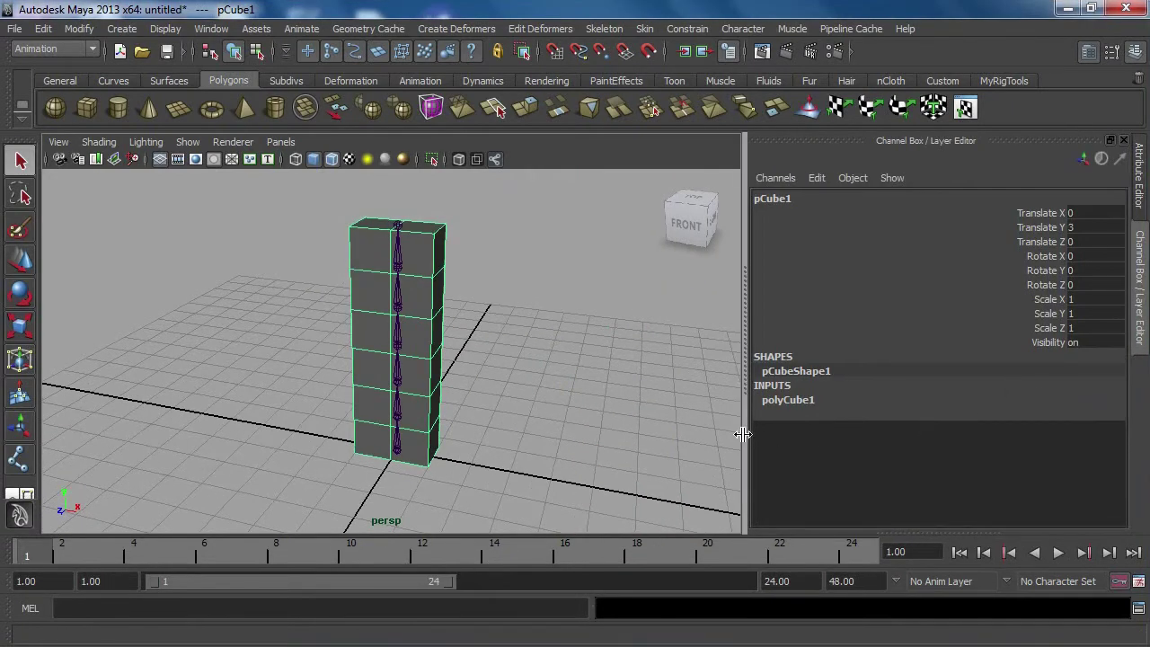
# Step: Put the column on a new display layer named 'geometry' and hide it
pyautogui.moveTo(743, 434); pyautogui.dragTo(943, 426)
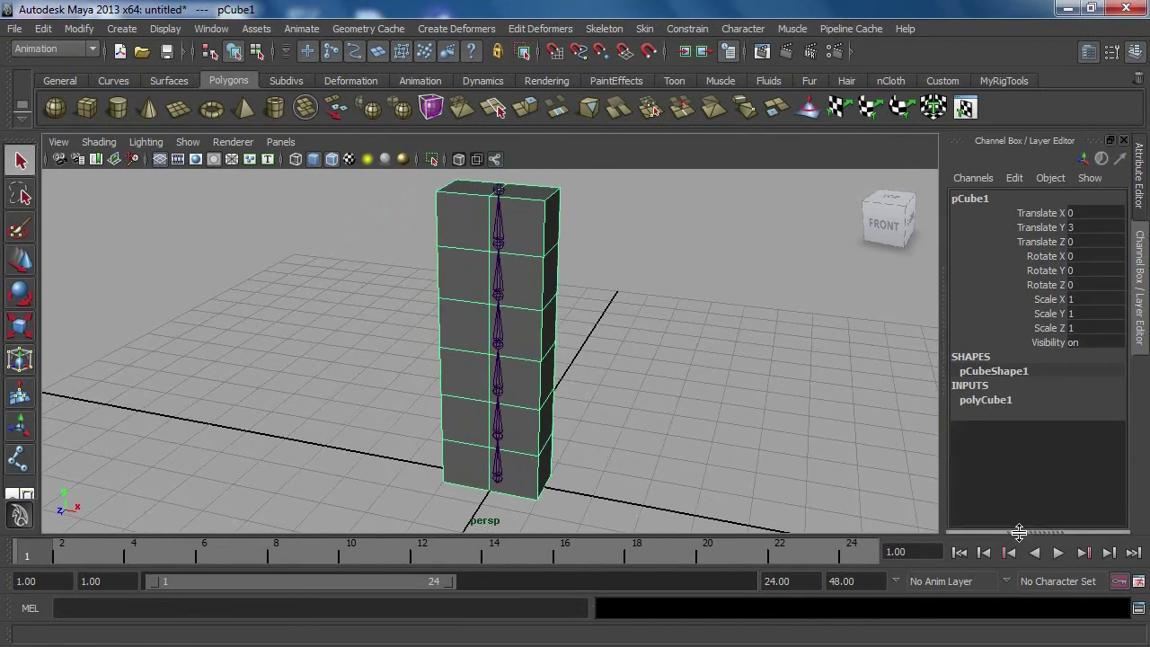
pyautogui.moveTo(1018, 532); pyautogui.dragTo(1018, 363)
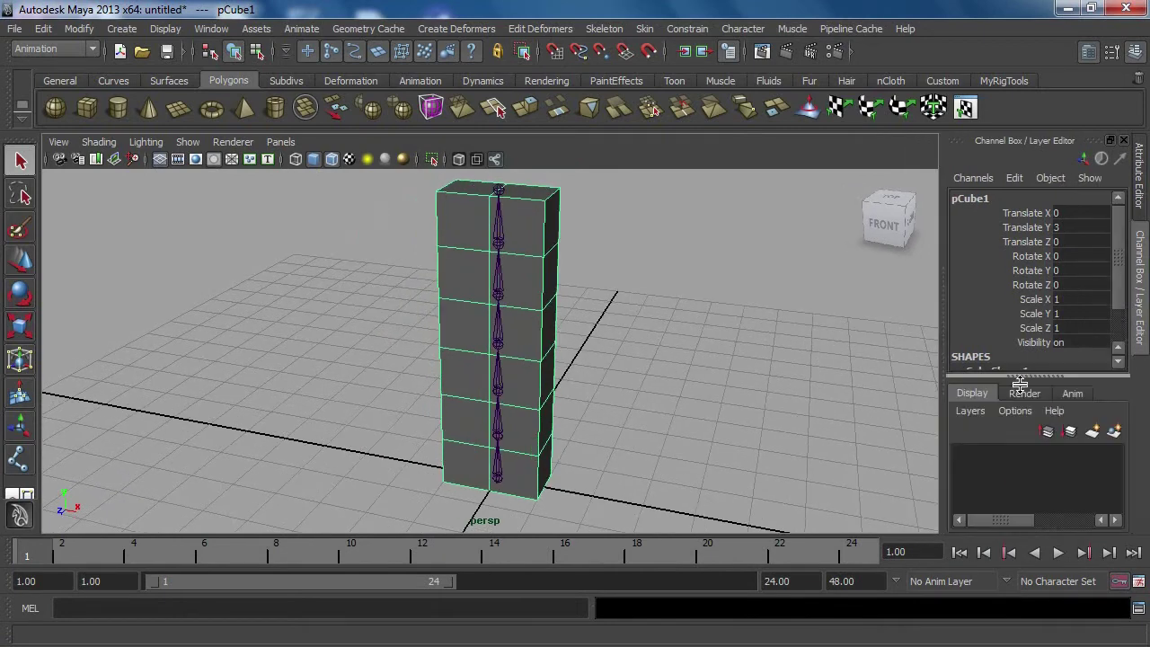
pyautogui.click(1105, 425)
pyautogui.doubleClick(1036, 438)
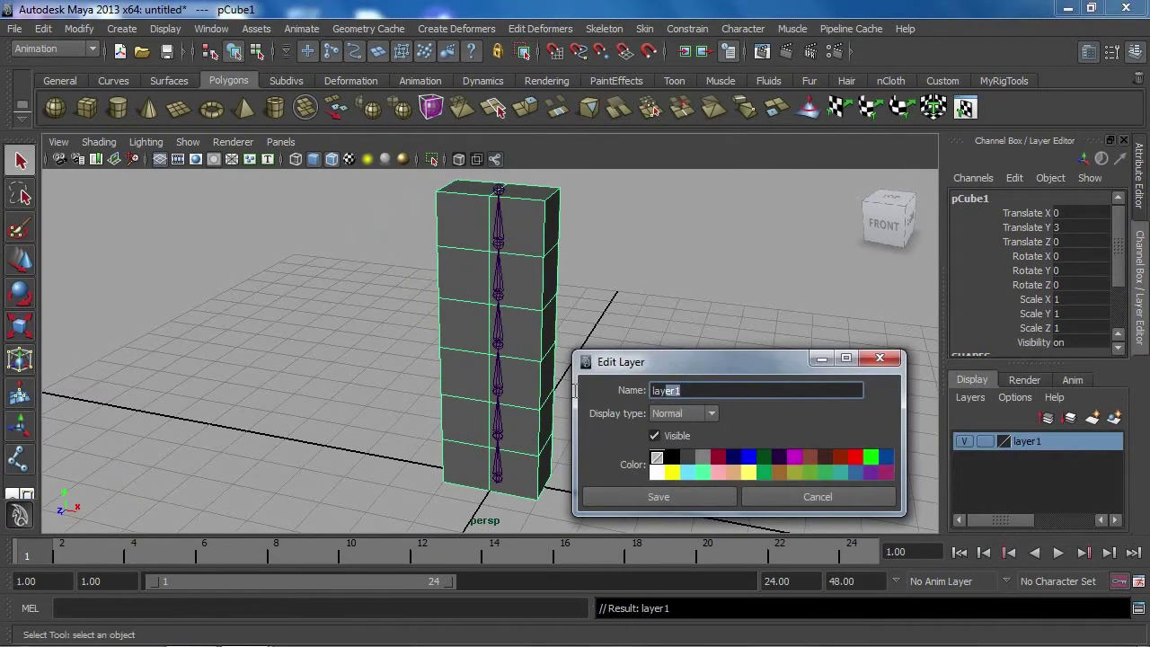
pyautogui.write('geoemtry')
pyautogui.click(708, 499)
pyautogui.click(965, 442)
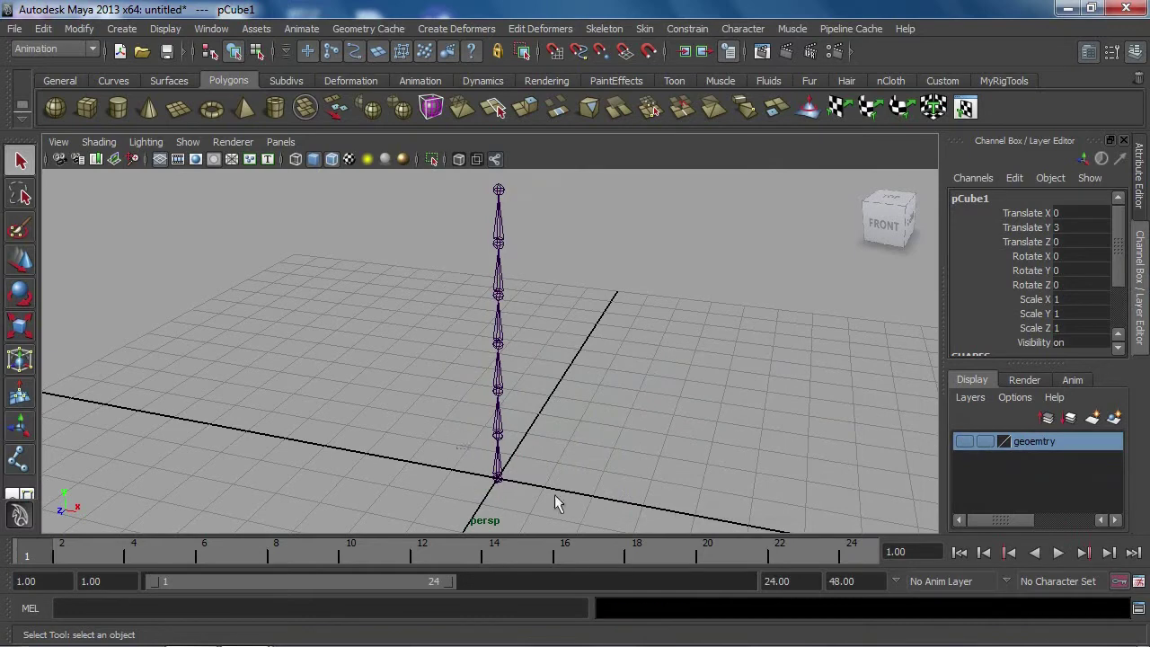
# Step: Put the joint chain on a new red display layer named 'joints'
pyautogui.moveTo(555, 495); pyautogui.dragTo(485, 463)
pyautogui.click(1115, 418)
pyautogui.doubleClick(1055, 440)
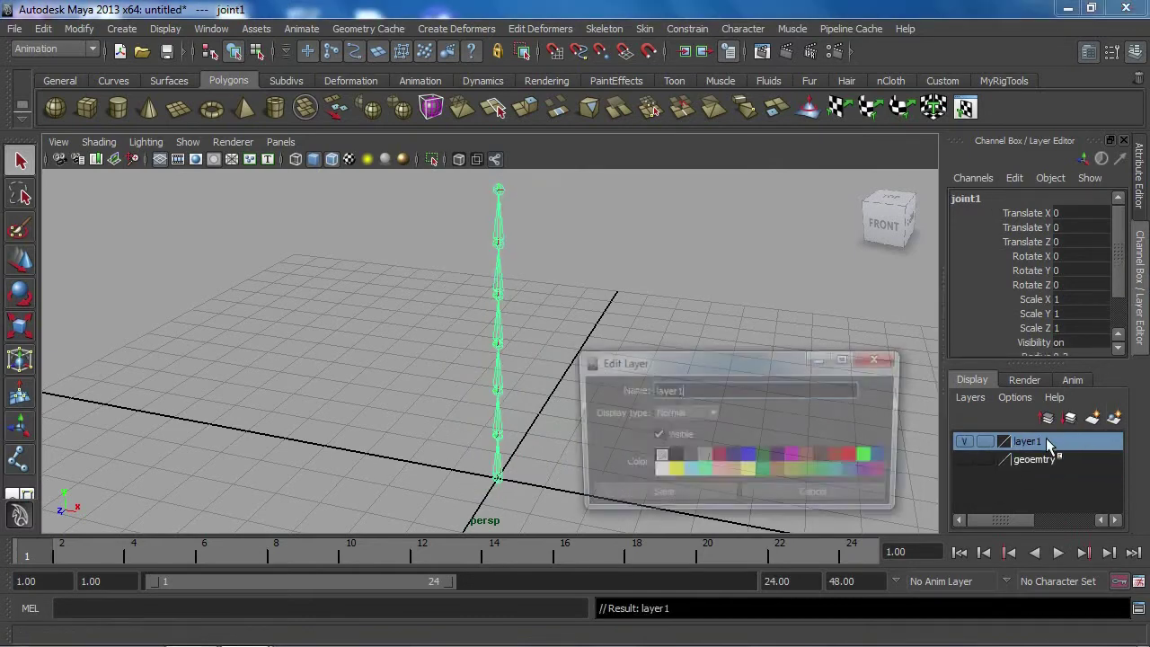
pyautogui.write('joints')
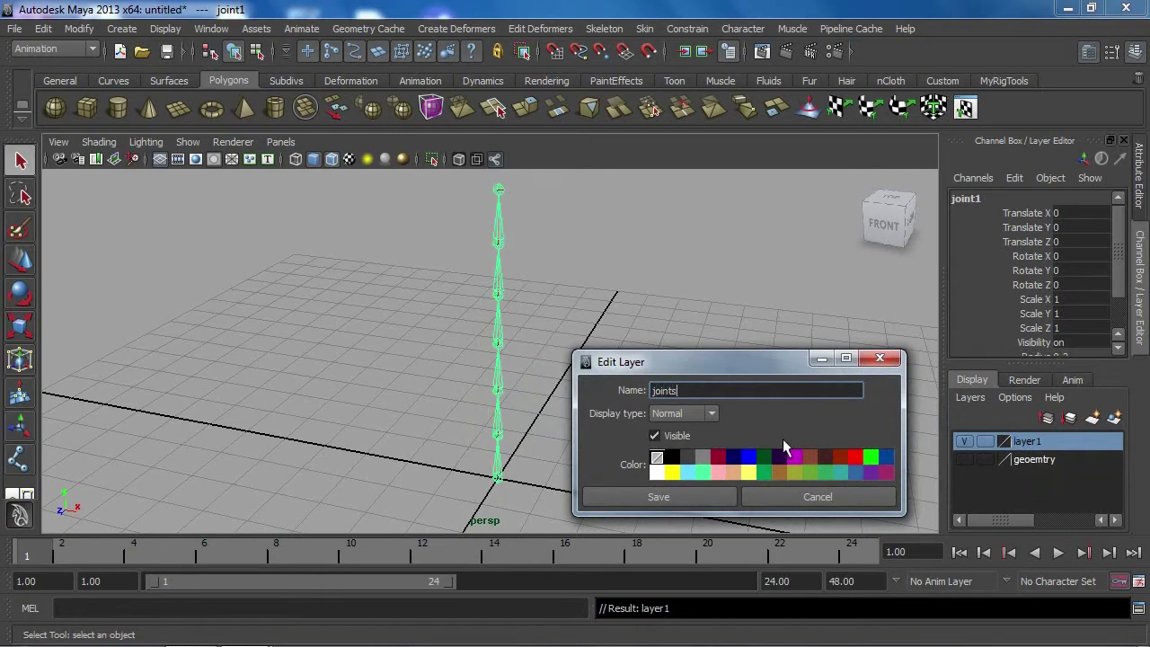
pyautogui.click(688, 494)
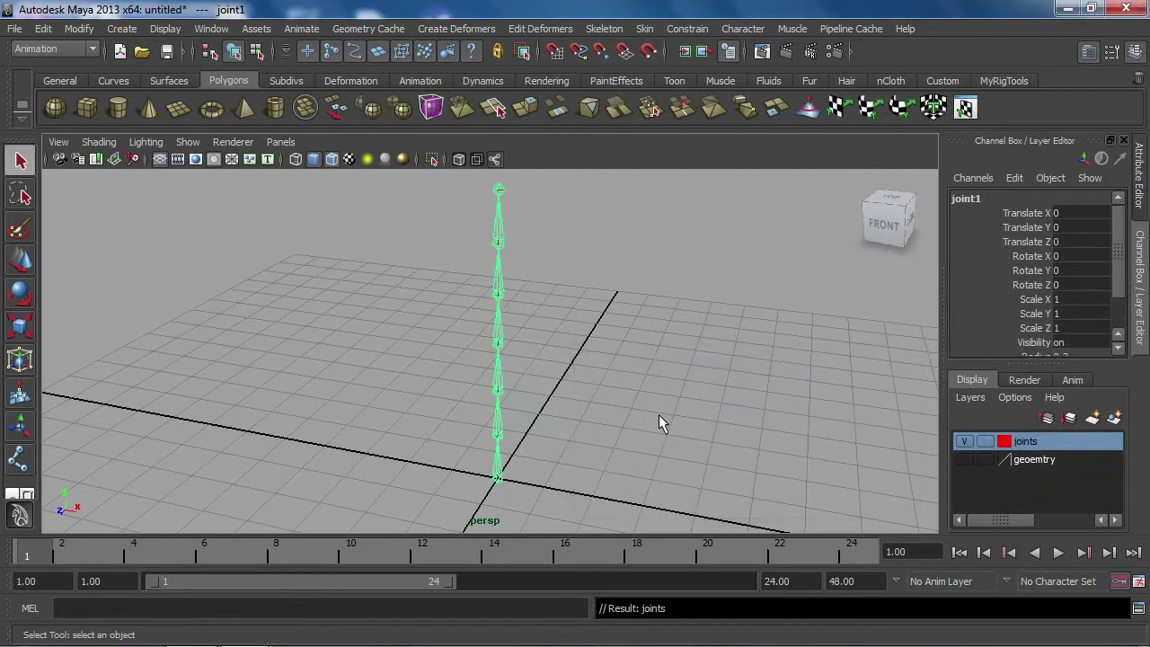
pyautogui.click(659, 415)
# Step: Colour the geometry layer black and make both layers visible again
pyautogui.scroll(-1, 621, 403)
pyautogui.click(964, 441)
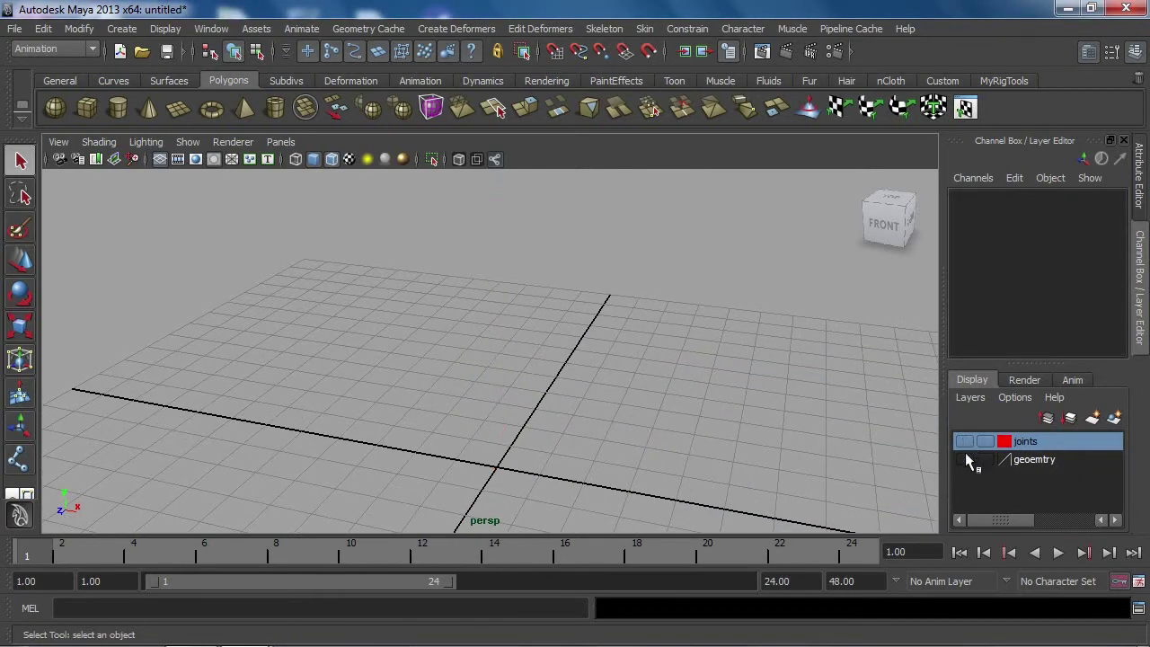
pyautogui.click(964, 459)
pyautogui.doubleClick(1001, 464)
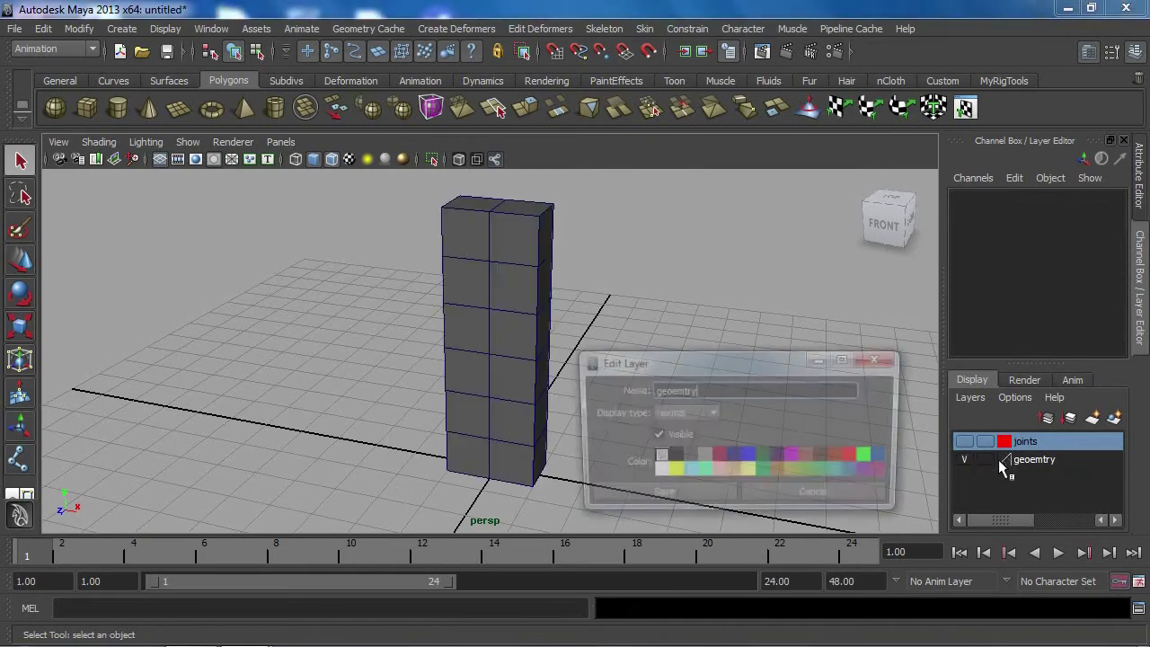
pyautogui.click(676, 459)
pyautogui.click(678, 490)
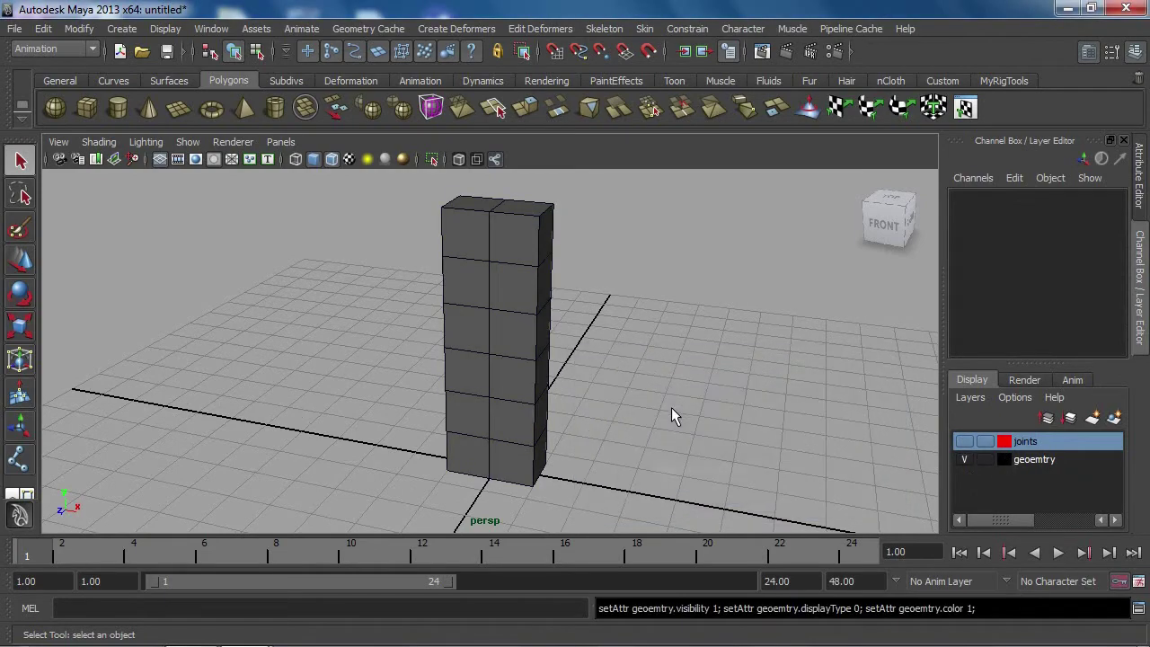
pyautogui.click(964, 442)
pyautogui.keyDown('alt'); pyautogui.moveTo(799, 441); pyautogui.dragTo(722, 434); pyautogui.keyUp('alt')
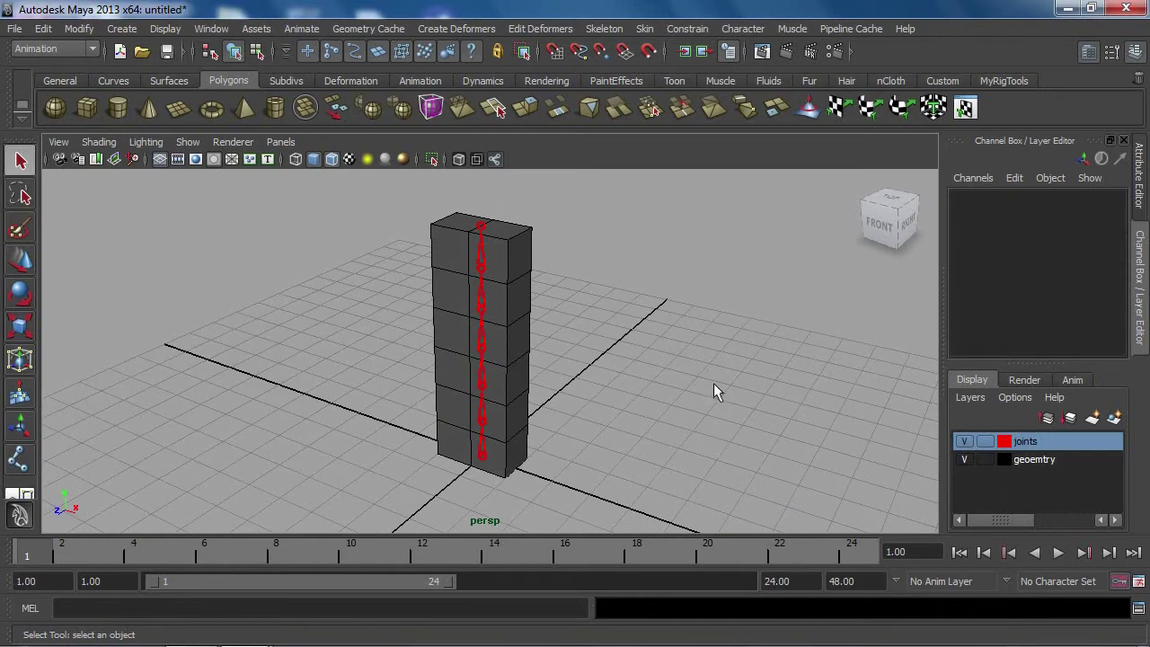
# Step: Smooth-bind the box column to the joint chain from joint1
pyautogui.click(483, 459)
pyautogui.keyDown('shift'); pyautogui.click(516, 404); pyautogui.keyUp('shift')
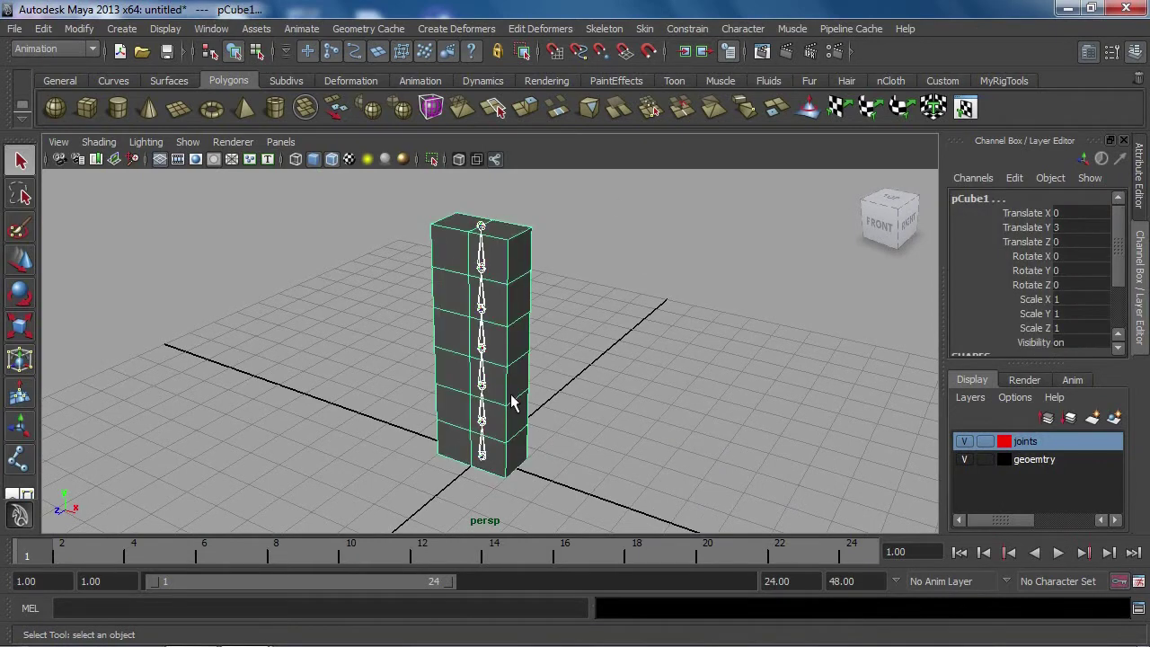
pyautogui.click(647, 29)
pyautogui.moveTo(673, 55)
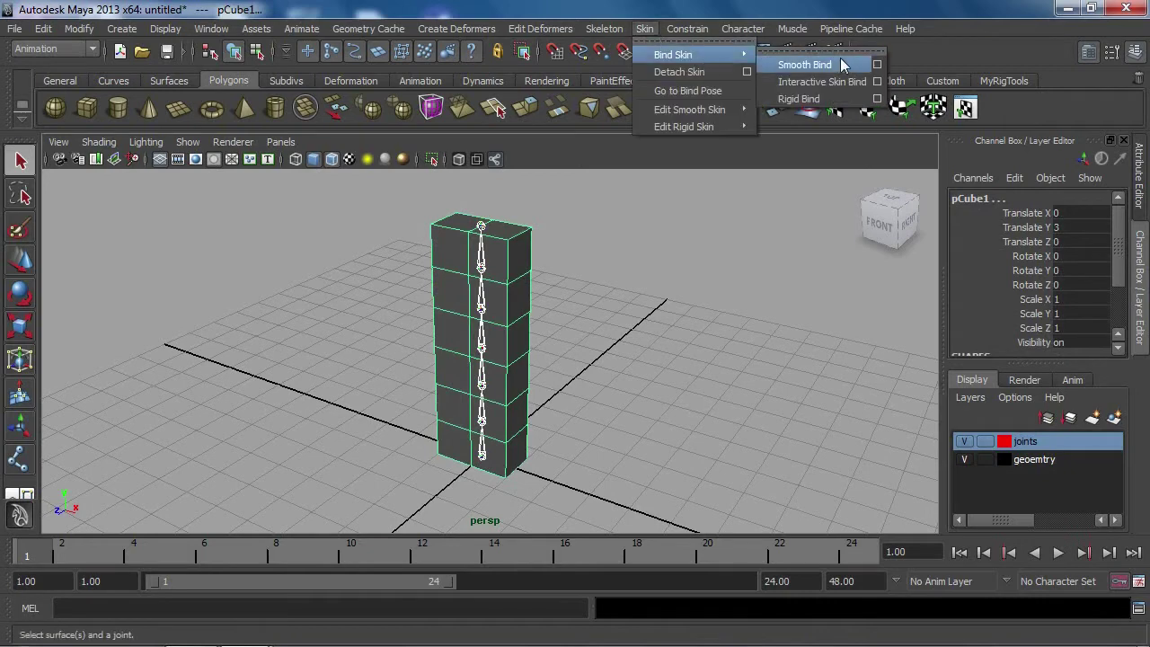
pyautogui.click(878, 66)
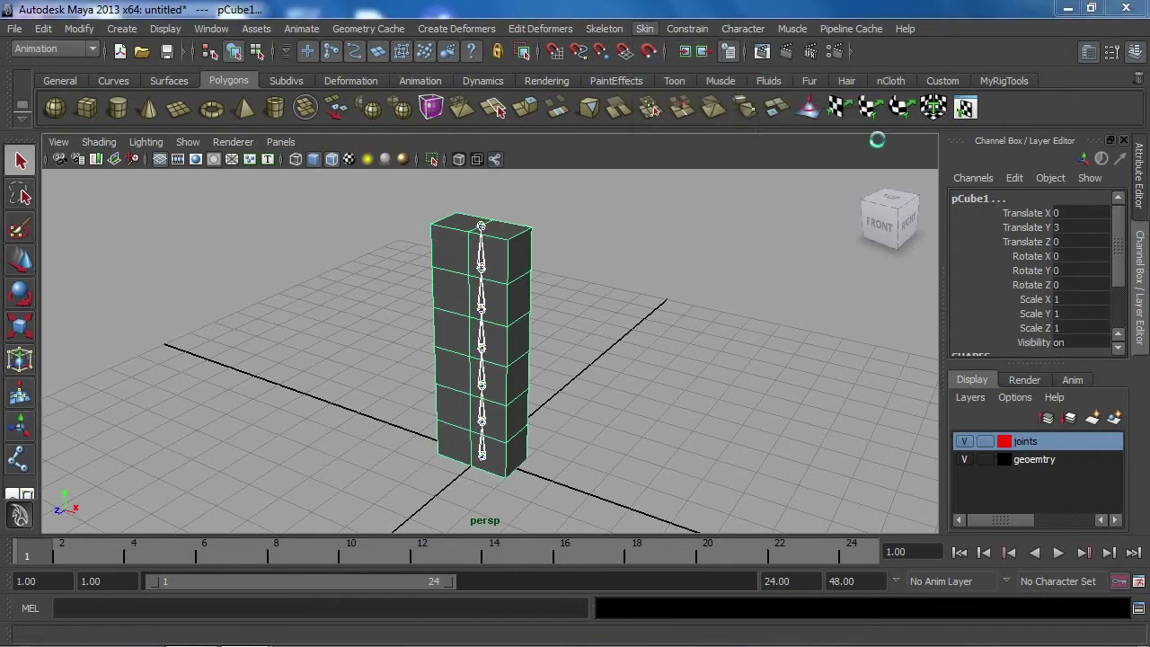
pyautogui.click(635, 146)
pyautogui.click(648, 174)
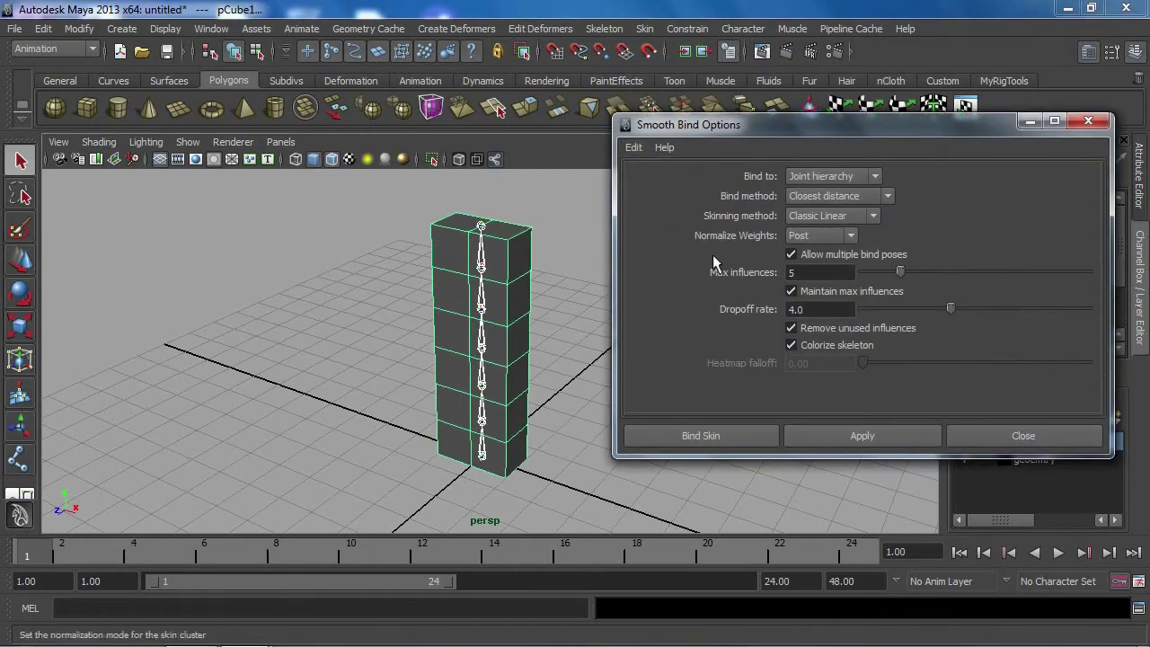
pyautogui.click(701, 435)
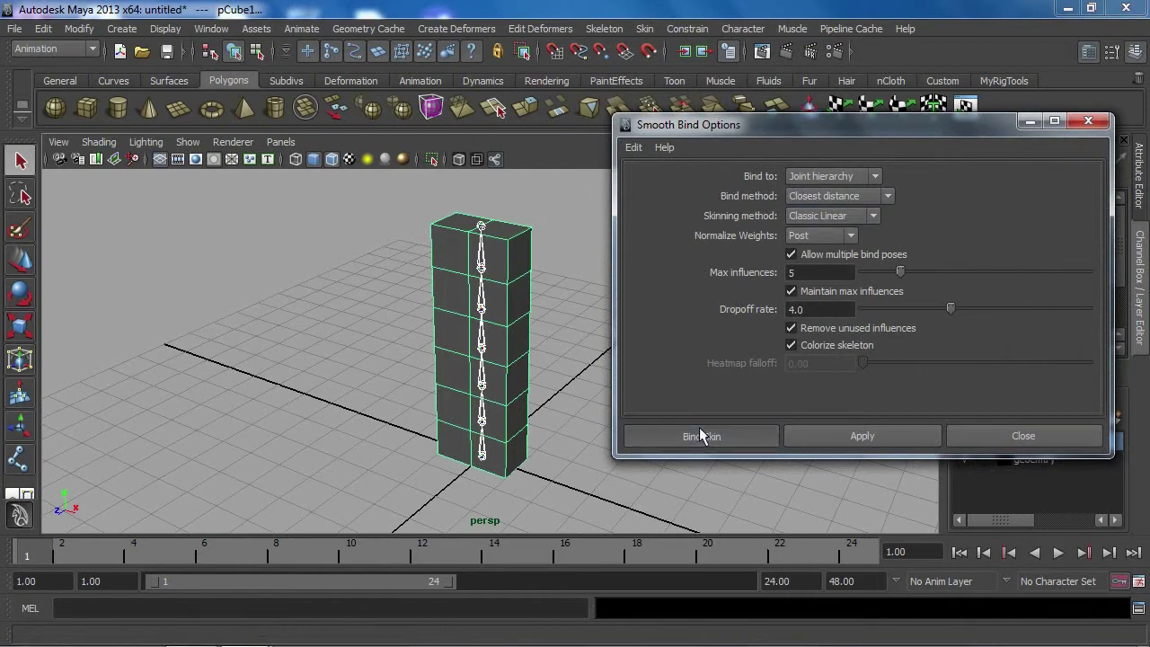
# Step: Test the bind by rotating a middle joint to bend the column, then undo it
pyautogui.click(614, 403)
pyautogui.click(481, 351)
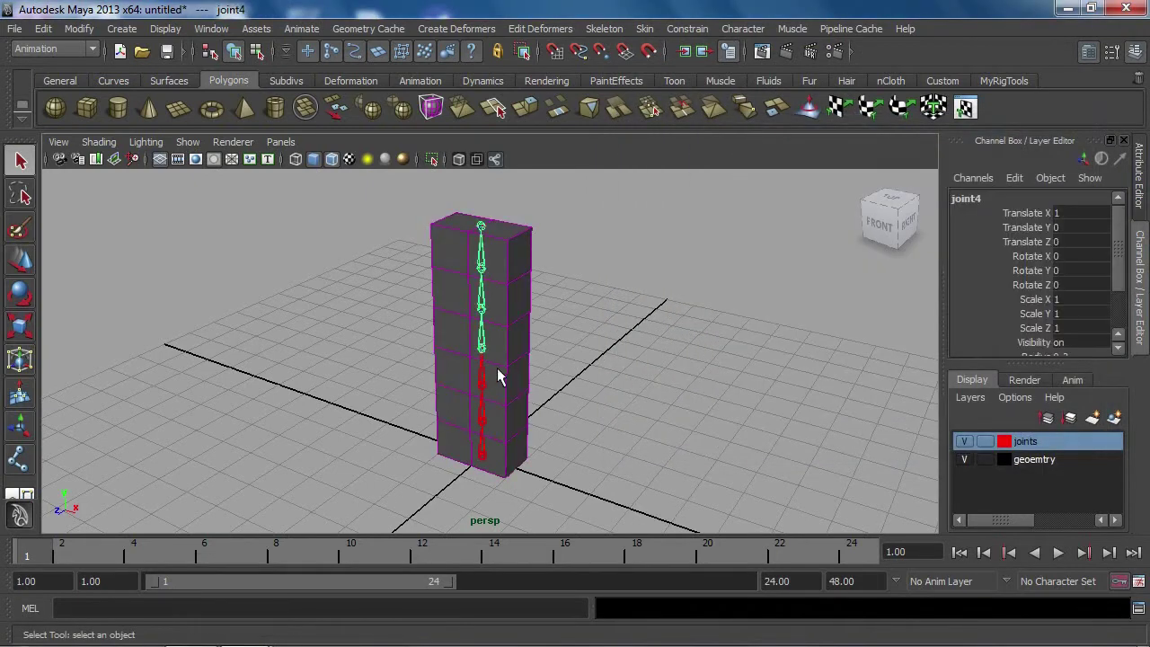
pyautogui.press('e')
pyautogui.moveTo(526, 305)
pyautogui.mouseDown()
pyautogui.moveTo(519, 277)
pyautogui.moveTo(534, 297)
pyautogui.mouseUp()
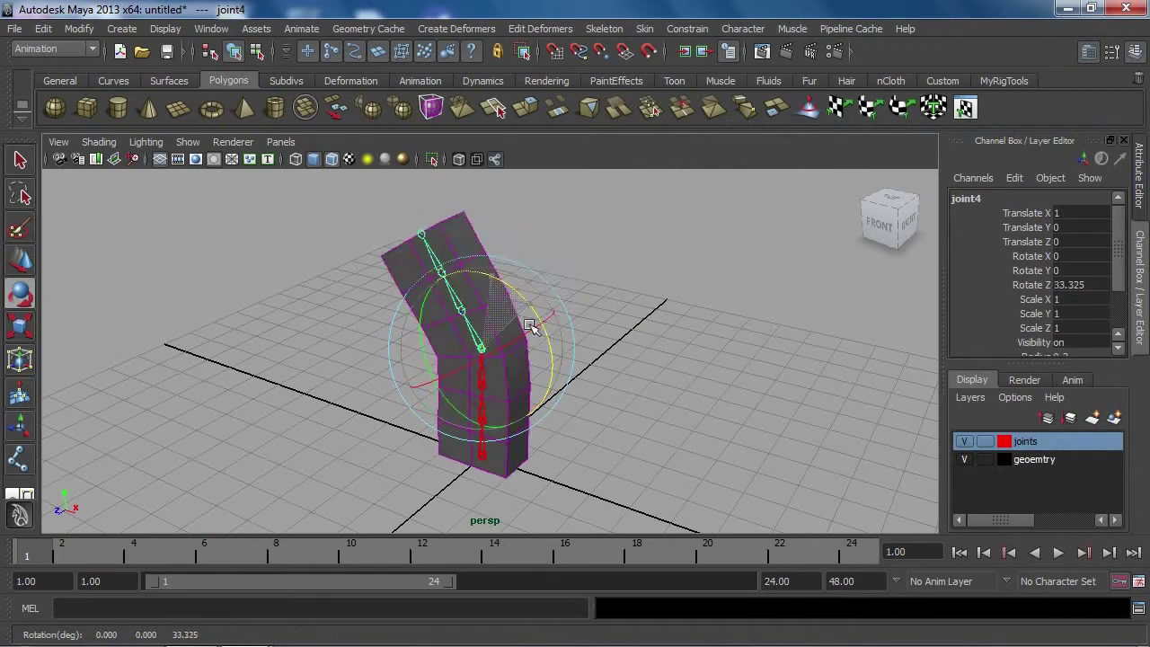
pyautogui.hotkey('ctrl', 'z')
pyautogui.keyDown('alt'); pyautogui.moveTo(726, 363); pyautogui.dragTo(649, 371); pyautogui.keyUp('alt')
pyautogui.scroll(1, 649, 371)
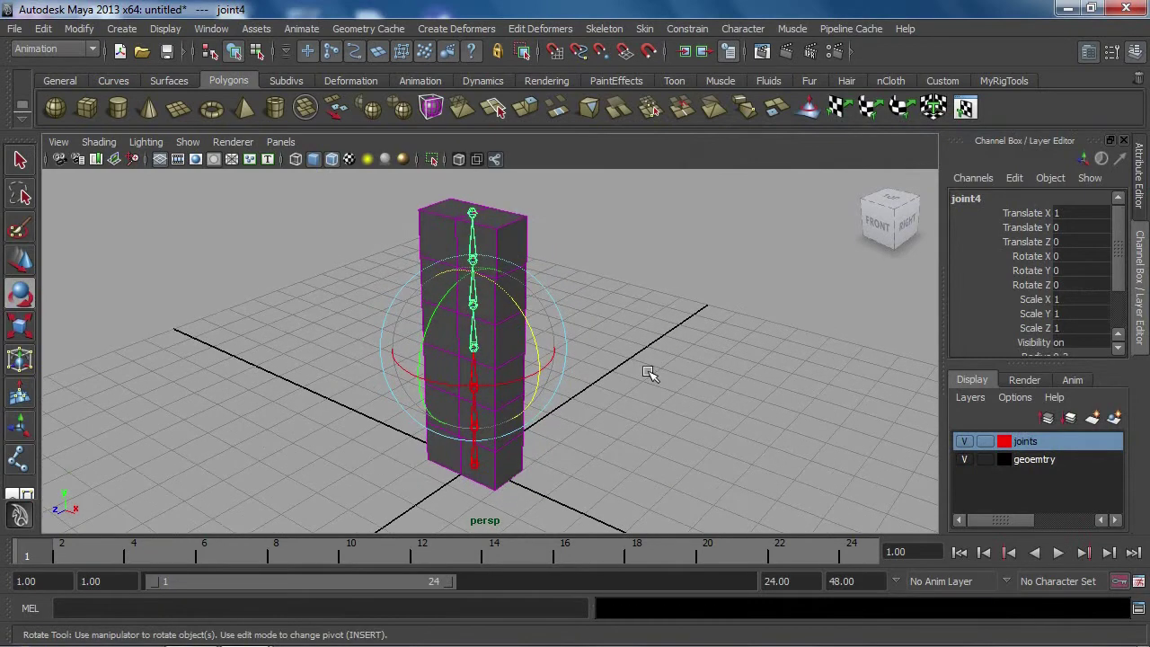
pyautogui.click(648, 373)
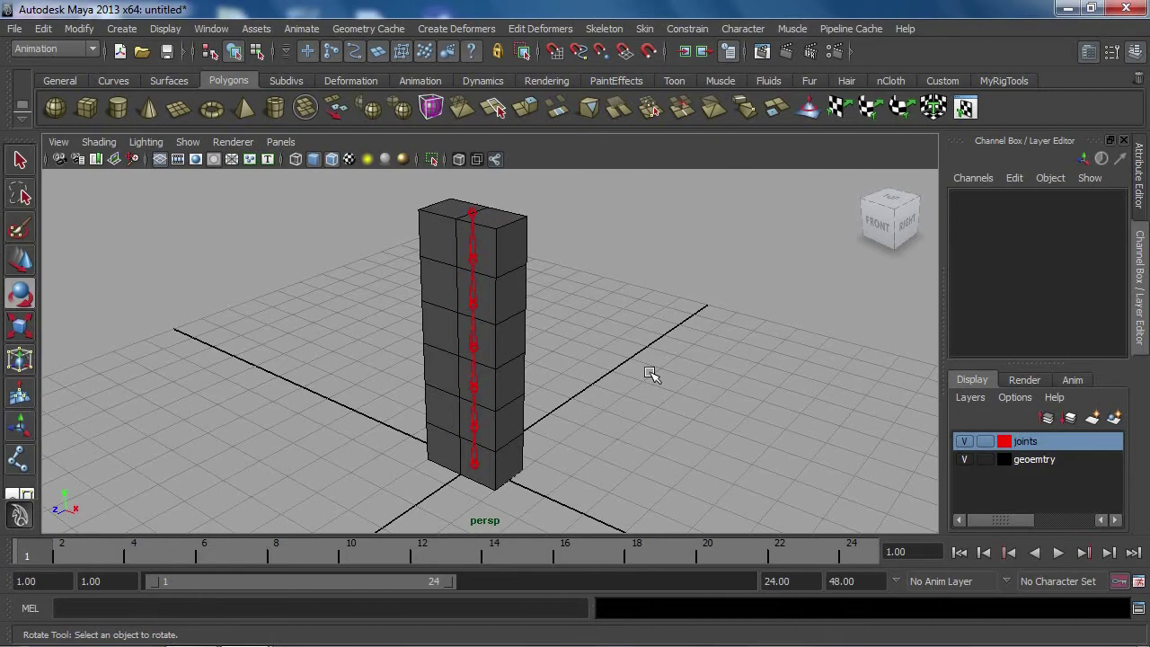
pyautogui.keyDown('alt'); pyautogui.moveTo(652, 375); pyautogui.dragTo(594, 380); pyautogui.keyUp('alt')
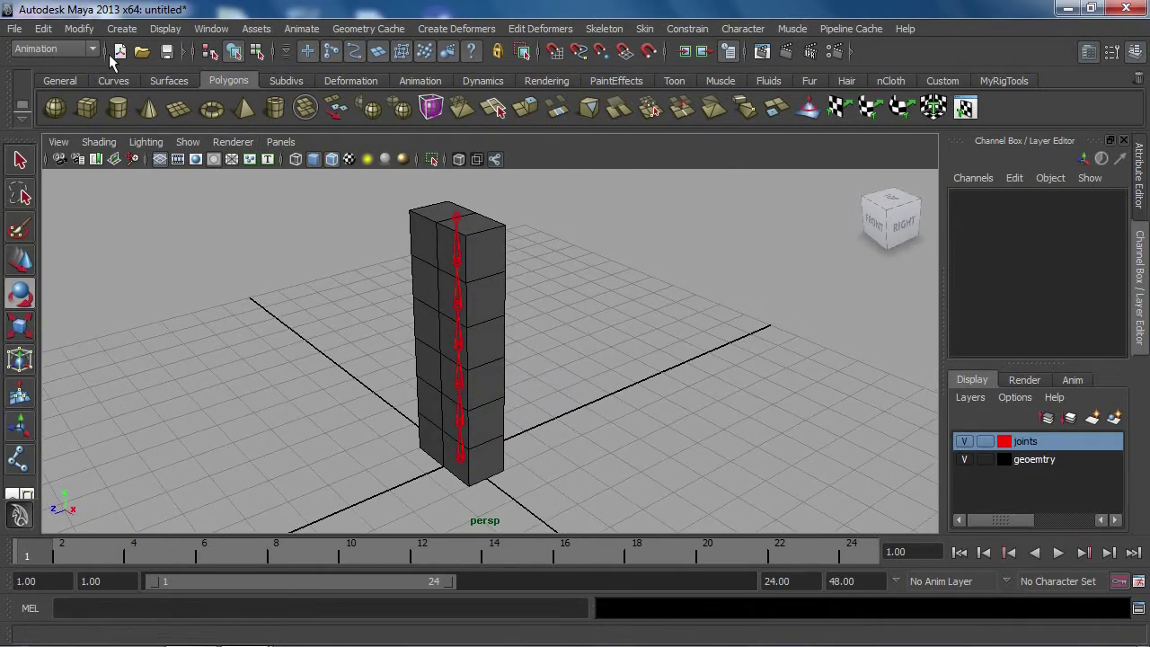
pyautogui.keyDown('alt'); pyautogui.moveTo(487, 408); pyautogui.dragTo(537, 385, button='middle'); pyautogui.keyUp('alt')
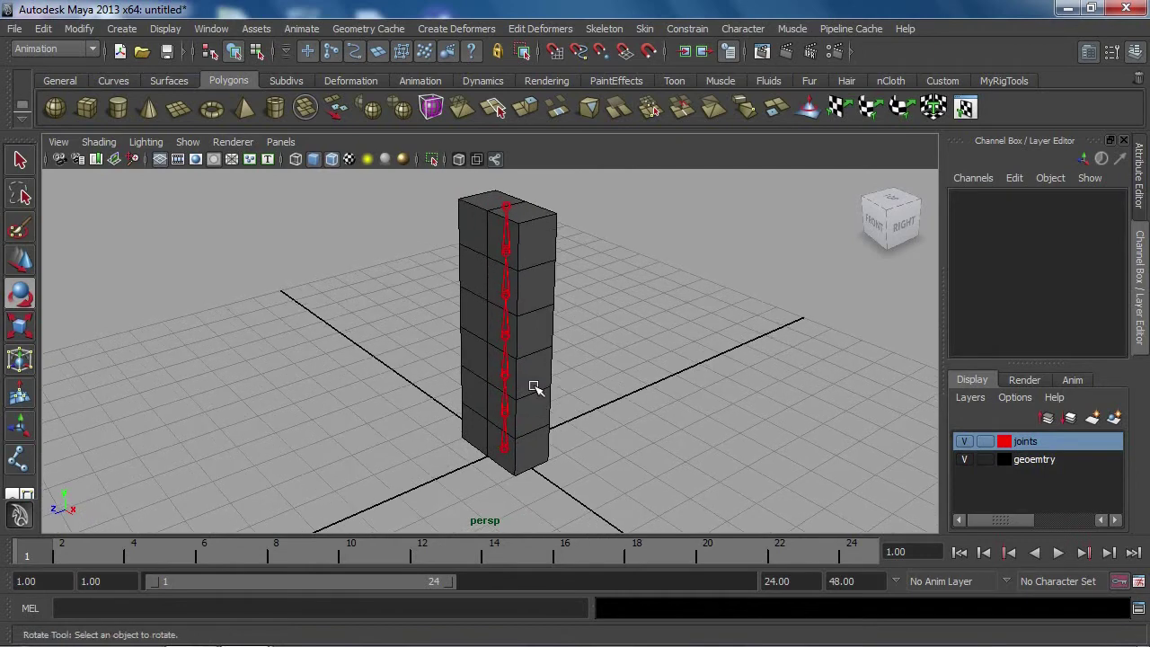
# Step: Set the EP Curve Tool to degree 1 Linear and hide the geometry layer
pyautogui.click(122, 30)
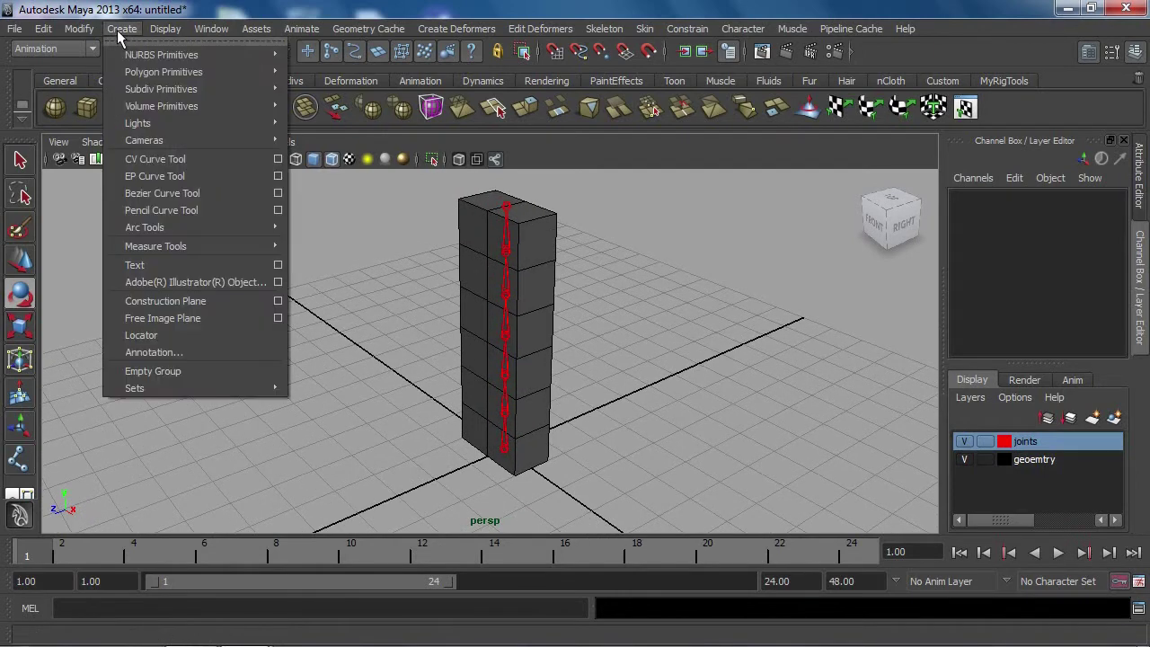
pyautogui.click(280, 175)
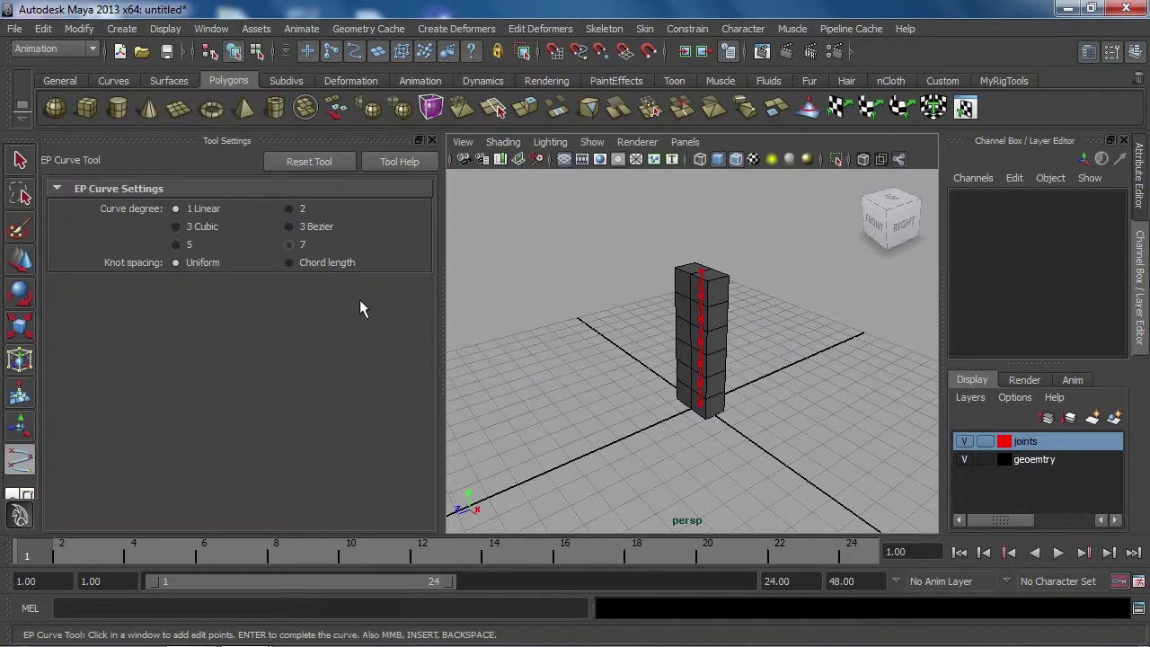
pyautogui.click(965, 460)
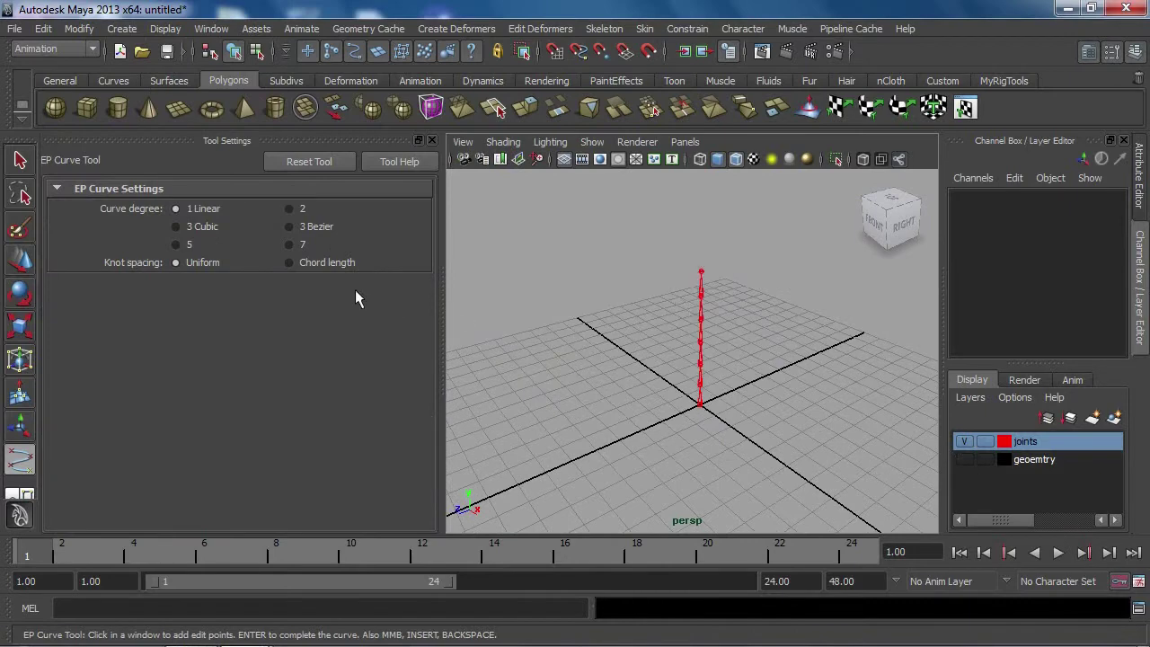
pyautogui.click(194, 209)
pyautogui.click(432, 142)
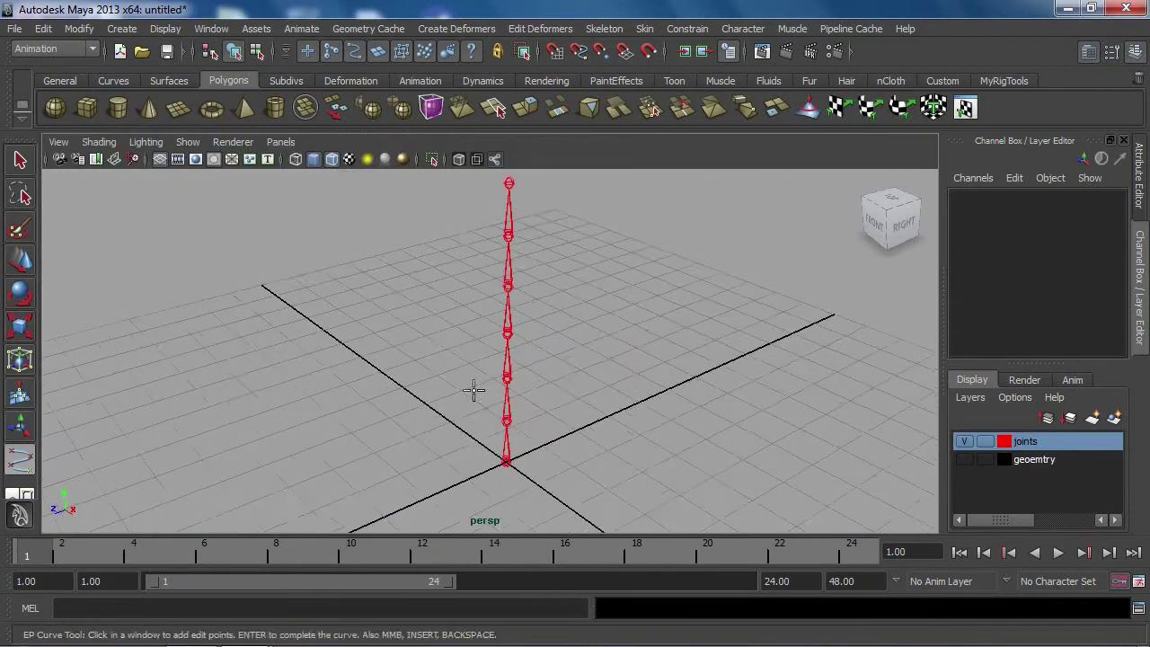
# Step: Draw an EP curve through the joints from the base joint to the top joint
pyautogui.click(505, 431)
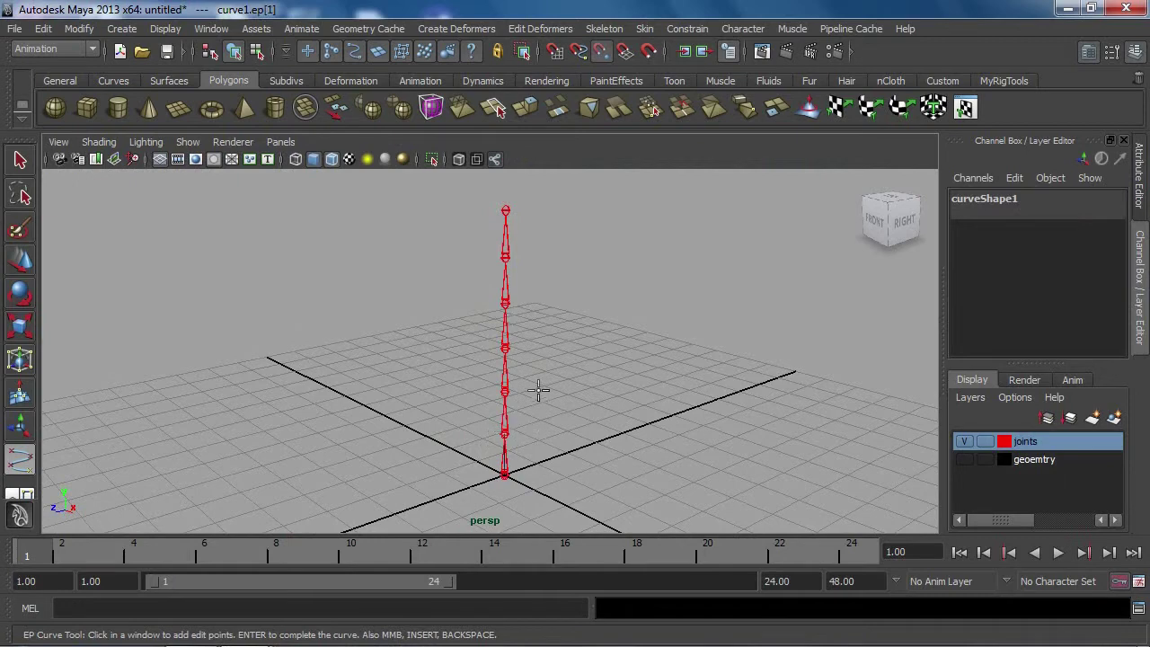
pyautogui.click(505, 391)
pyautogui.click(505, 347)
pyautogui.click(525, 308)
pyautogui.click(506, 254)
pyautogui.click(505, 213)
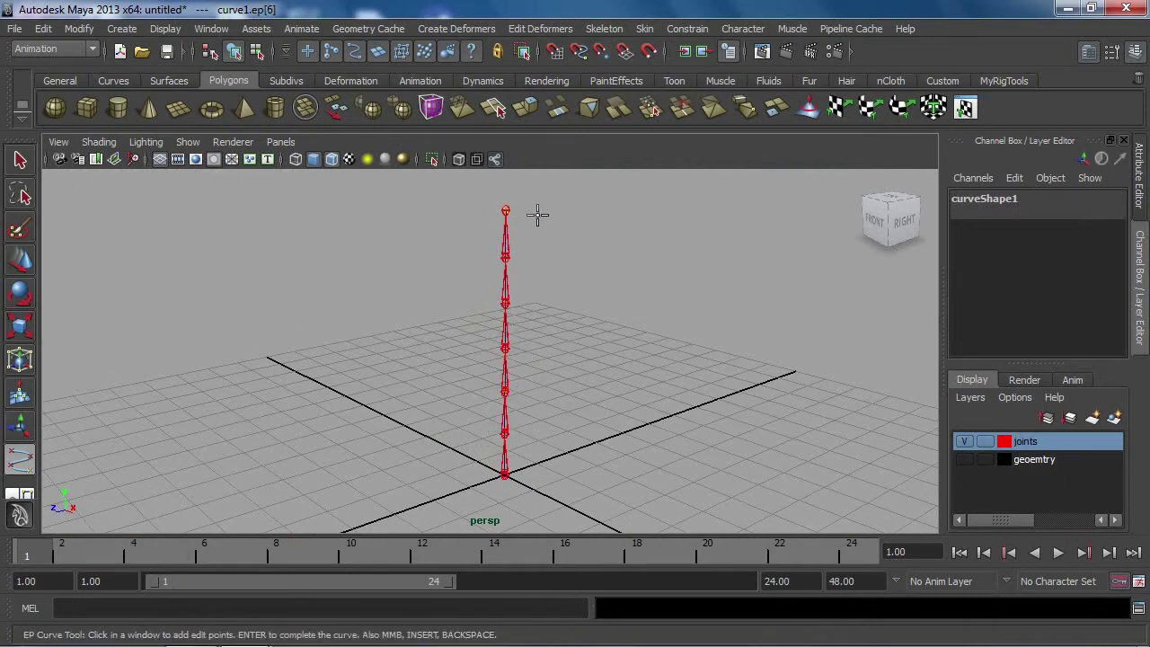
pyautogui.press('Return')
# Step: Rename curve1 to spline_curve
pyautogui.press('e')
pyautogui.keyDown('alt'); pyautogui.moveTo(527, 378); pyautogui.dragTo(599, 385); pyautogui.keyUp('alt')
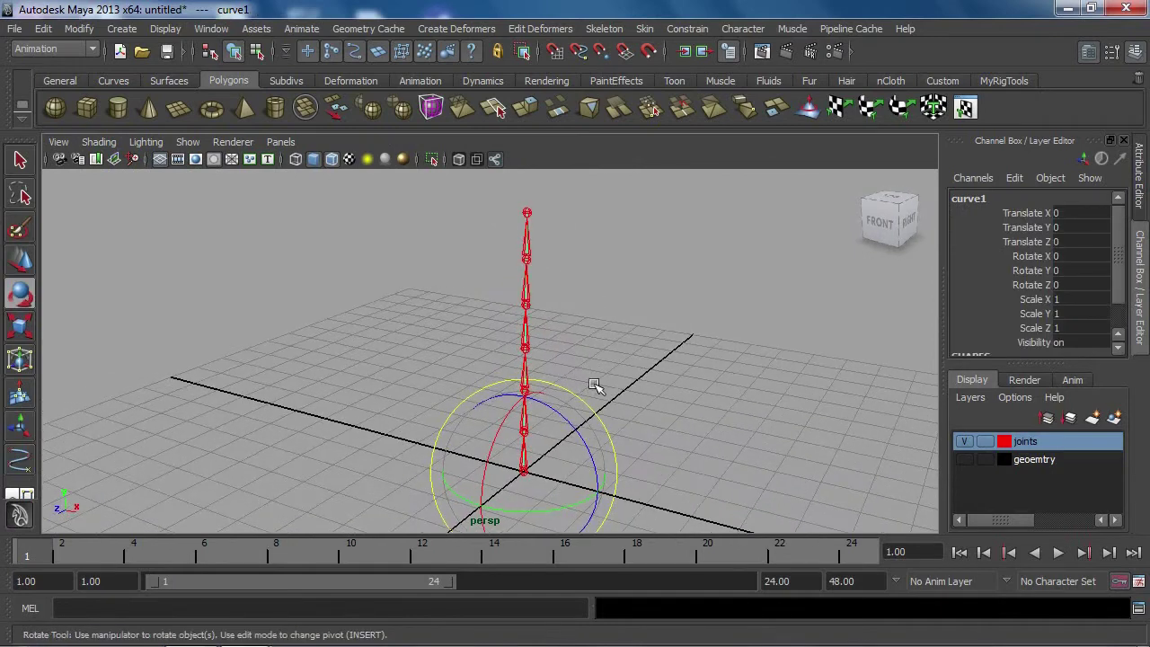
pyautogui.doubleClick(968, 198)
pyautogui.write('splin')
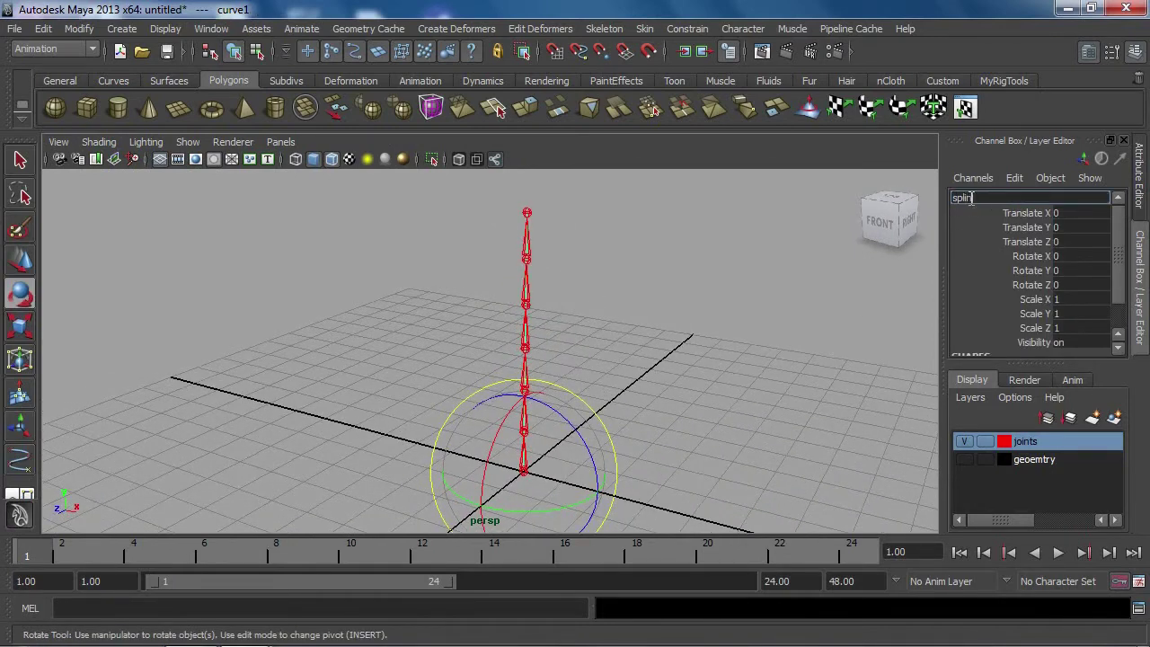
pyautogui.write('e_curve')
pyautogui.press('Return')
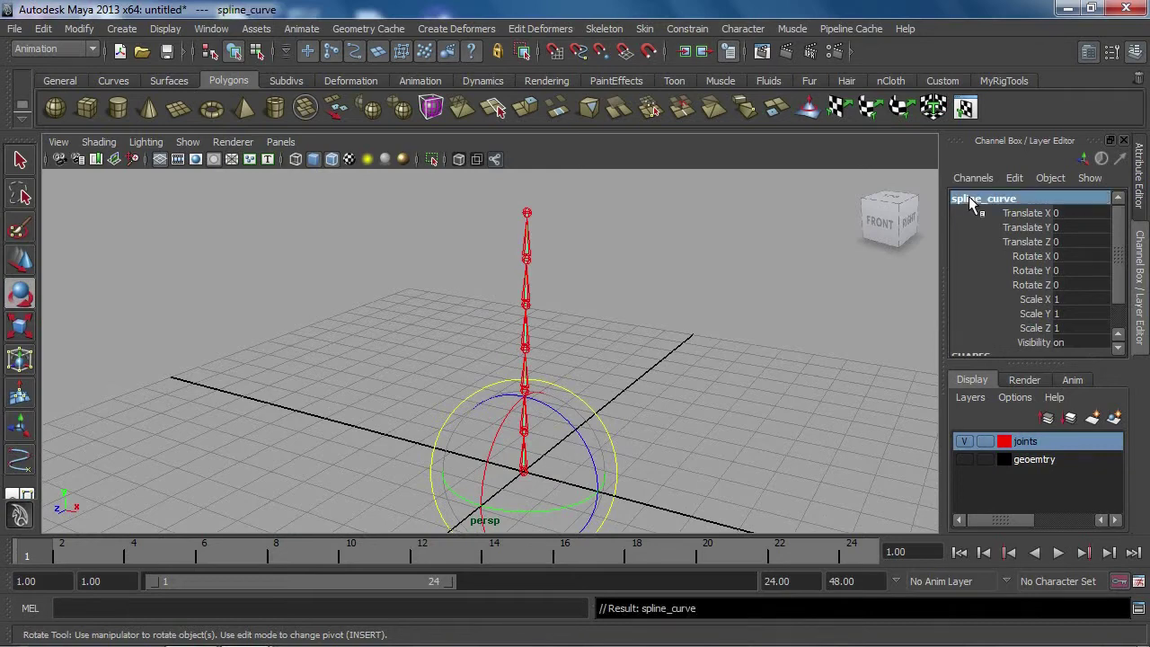
pyautogui.click(689, 386)
pyautogui.moveTo(692, 393)
pyautogui.keyDown('alt'); pyautogui.mouseDown()
pyautogui.moveTo(673, 366)
pyautogui.moveTo(593, 378)
pyautogui.moveTo(606, 378)
pyautogui.mouseUp(); pyautogui.keyUp('alt')
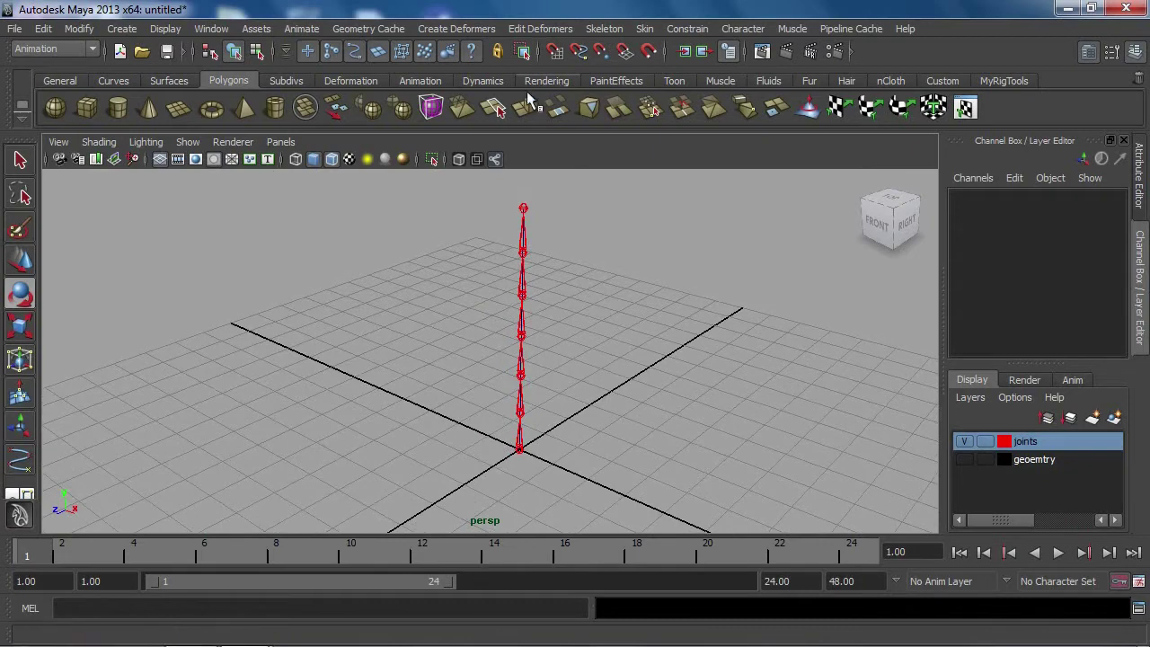
# Step: Reset the IK Spline Handle Tool options and turn off Auto create curve
pyautogui.click(521, 444)
pyautogui.keyDown('alt'); pyautogui.moveTo(522, 444); pyautogui.dragTo(641, 388); pyautogui.keyUp('alt')
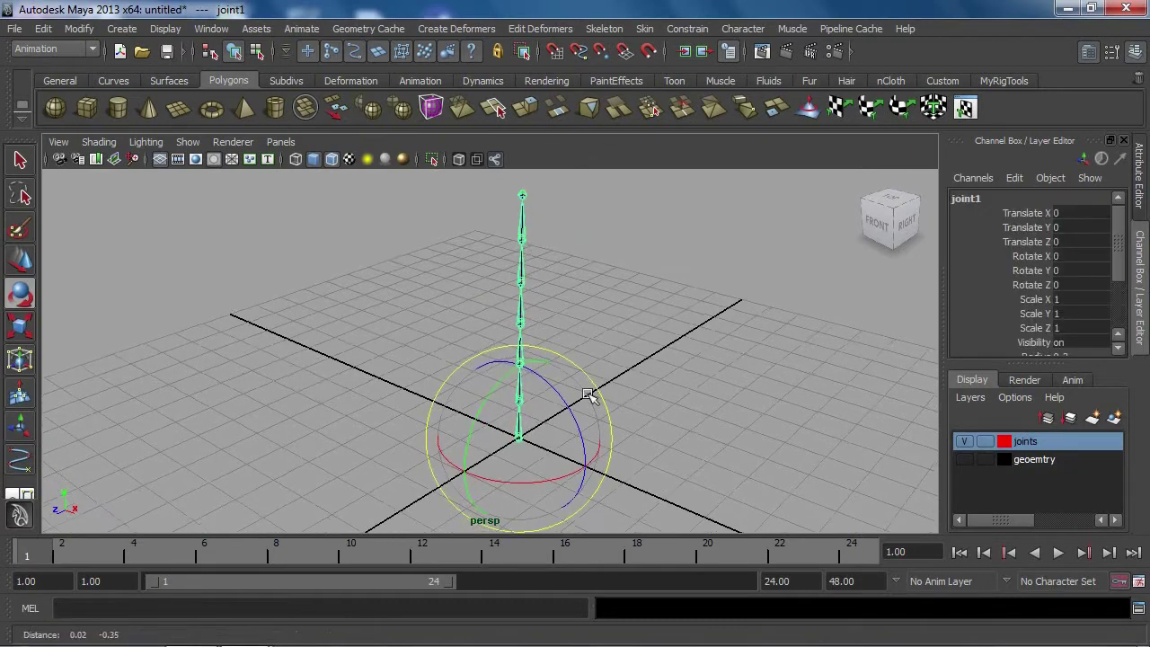
pyautogui.click(692, 304)
pyautogui.click(604, 28)
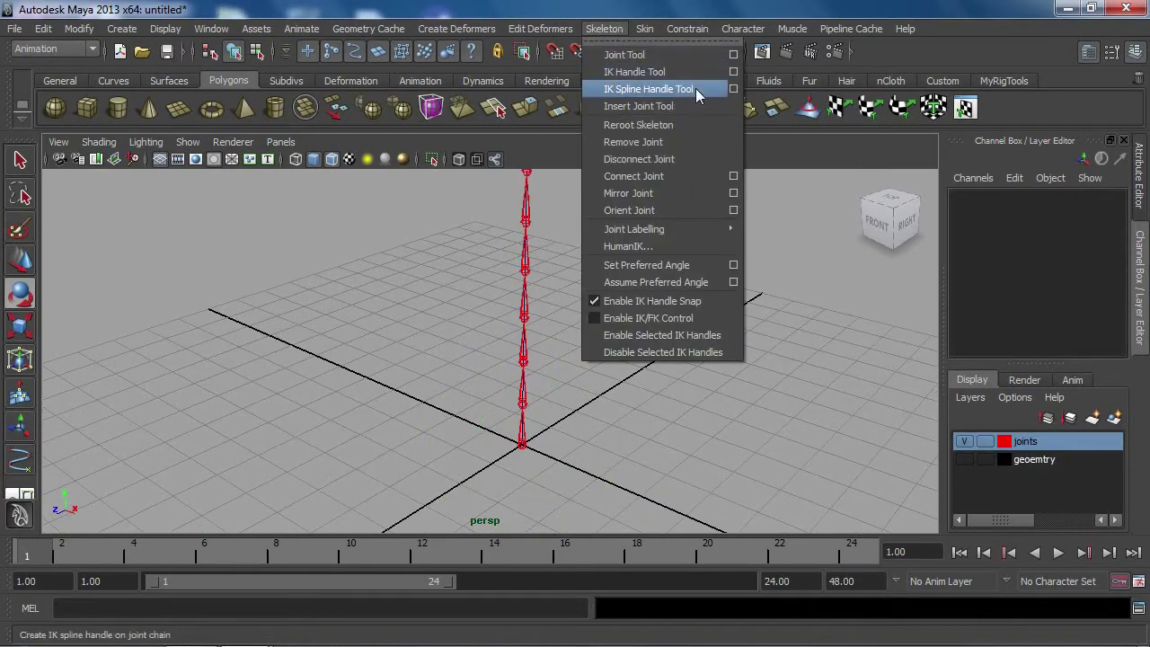
pyautogui.click(735, 89)
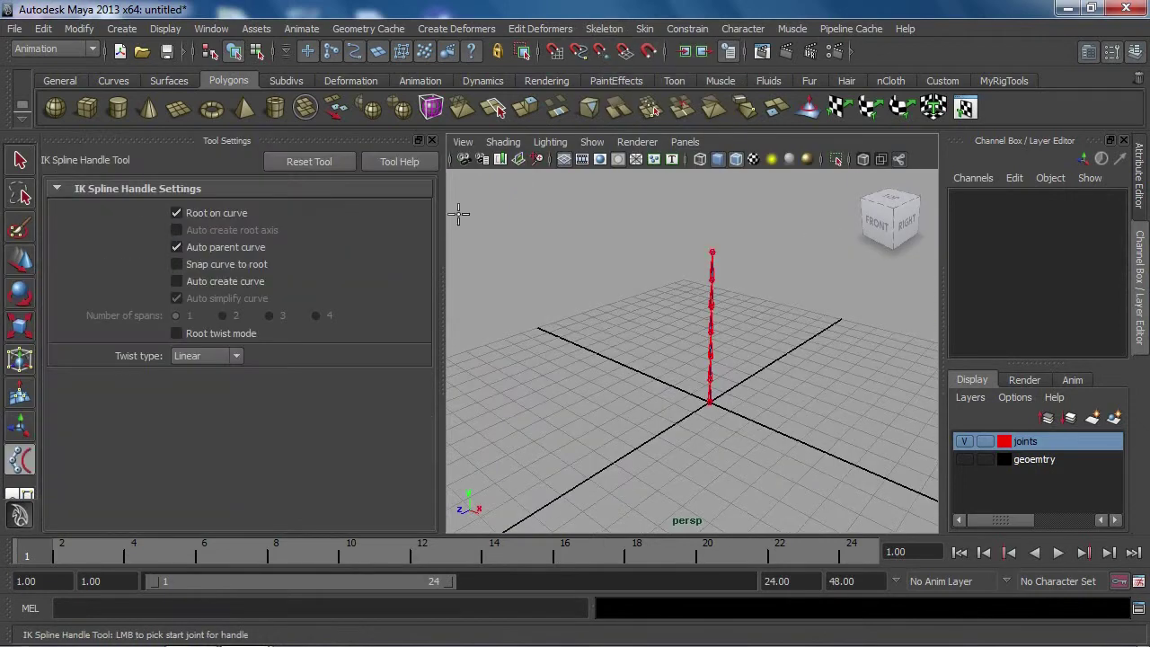
pyautogui.click(309, 161)
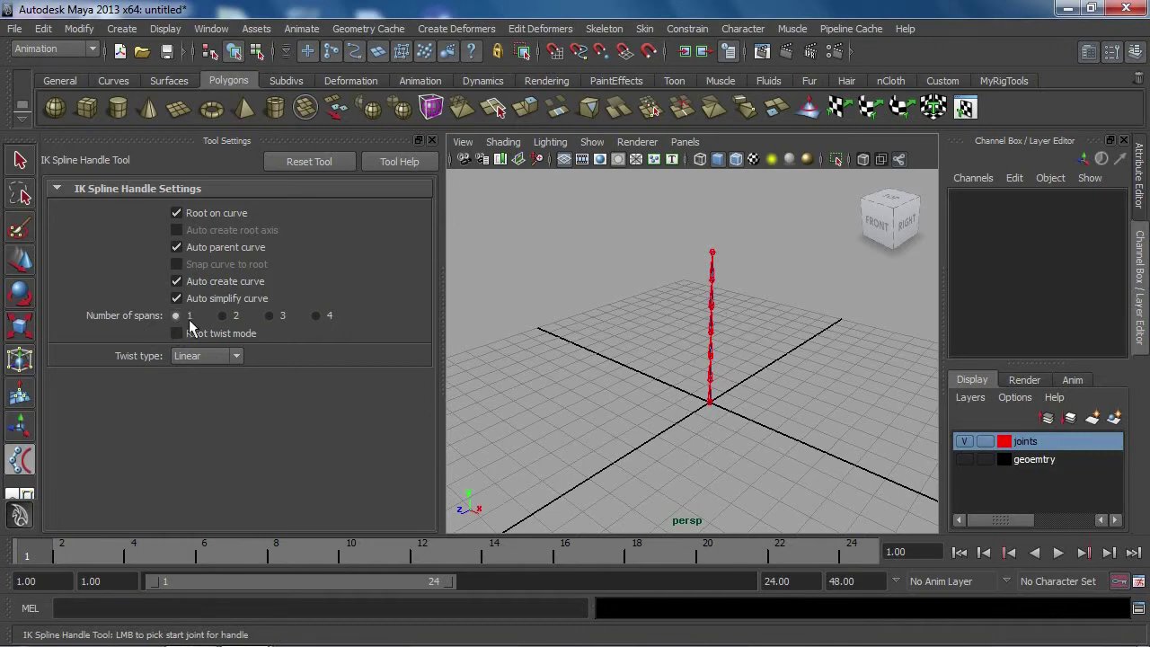
pyautogui.click(223, 282)
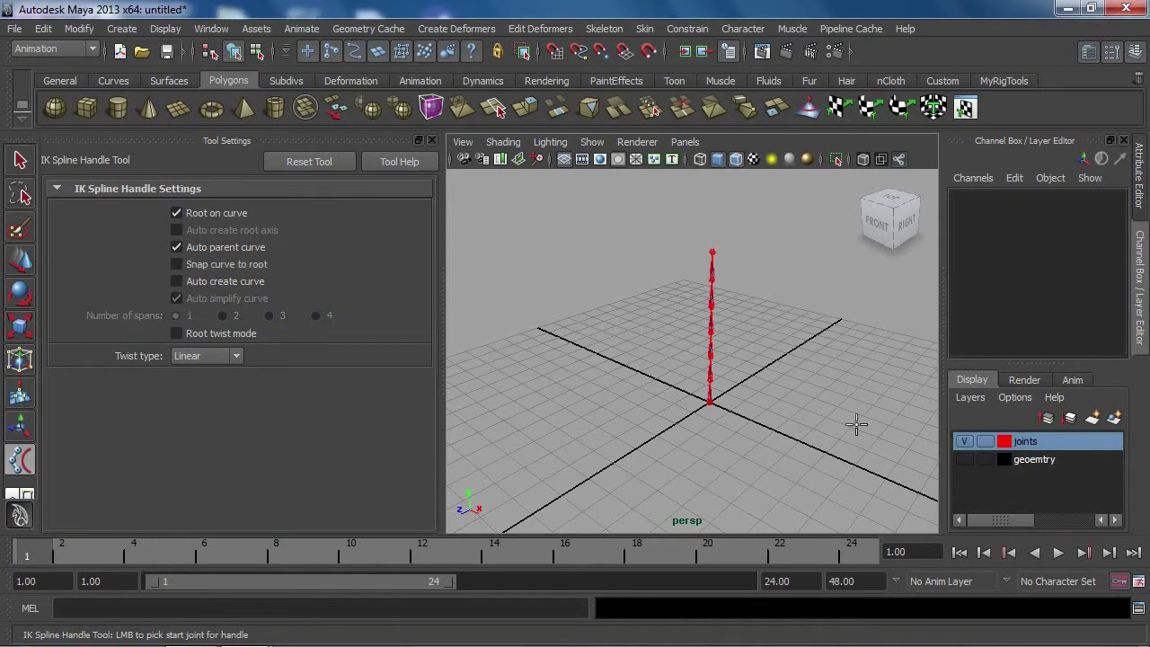
pyautogui.click(1139, 310)
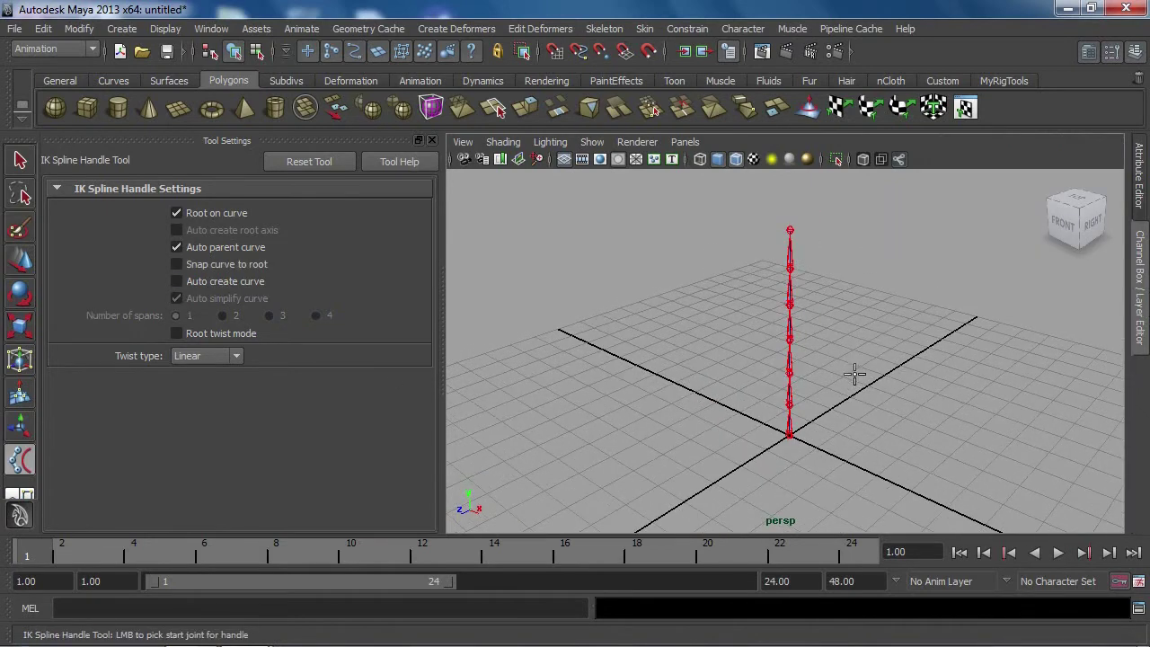
pyautogui.scroll(3, 858, 404)
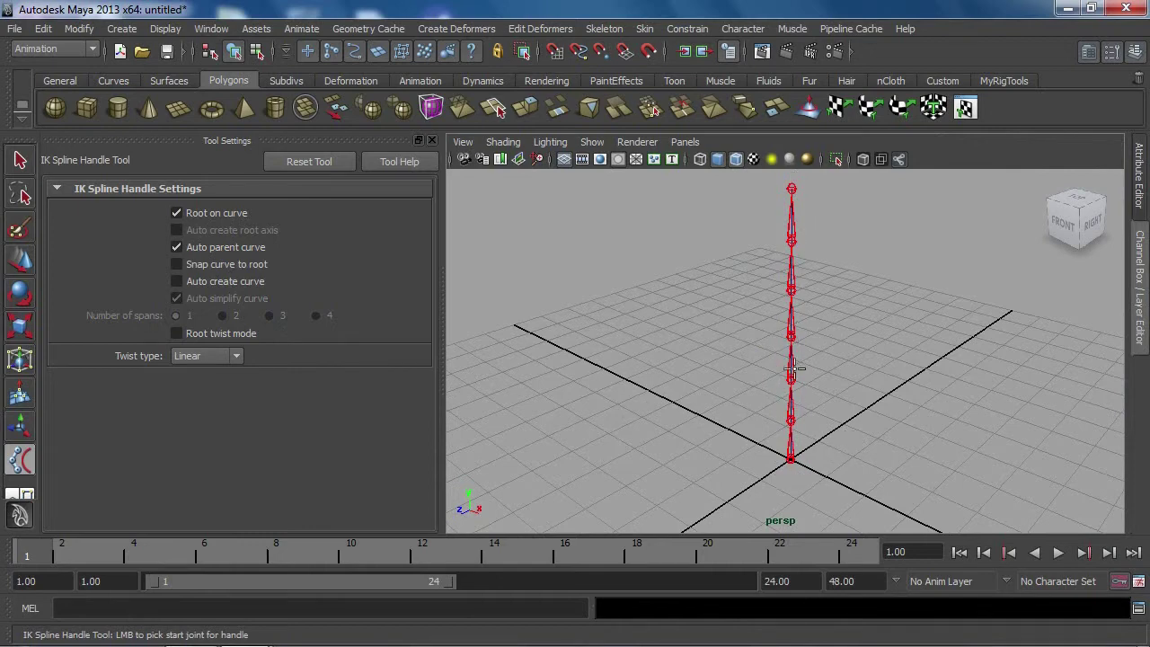
# Step: Build the spline IK handle from joint1 to the top joint along spline_curve
pyautogui.click(790, 463)
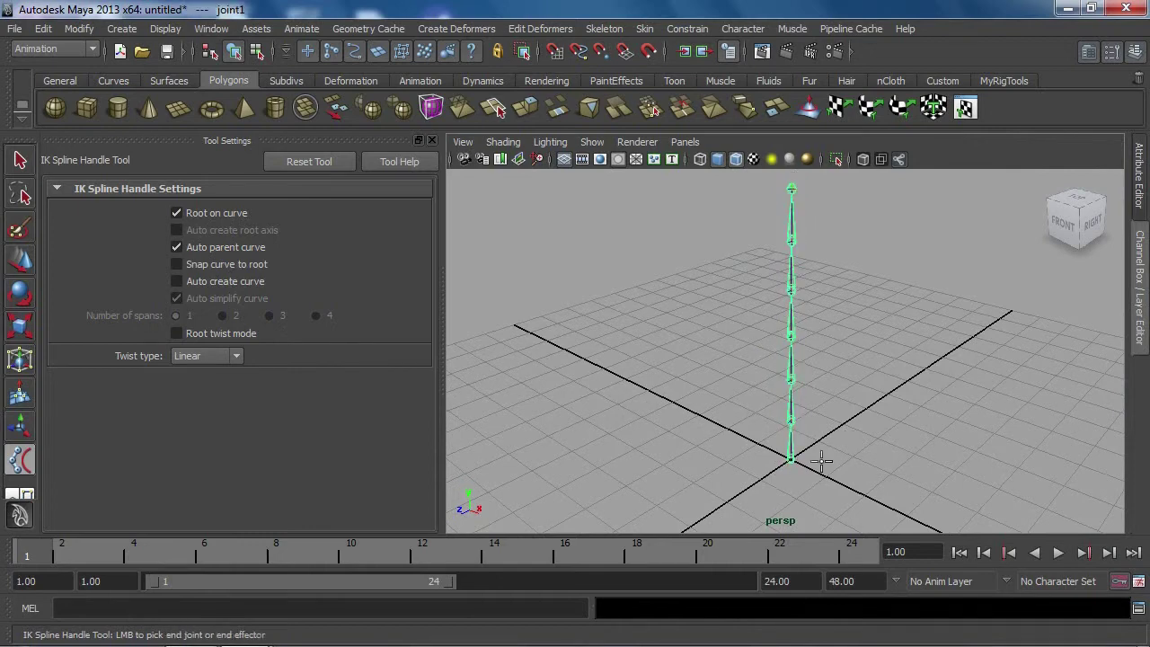
pyautogui.keyDown('alt'); pyautogui.moveTo(822, 319); pyautogui.dragTo(806, 406, button='right'); pyautogui.keyUp('alt')
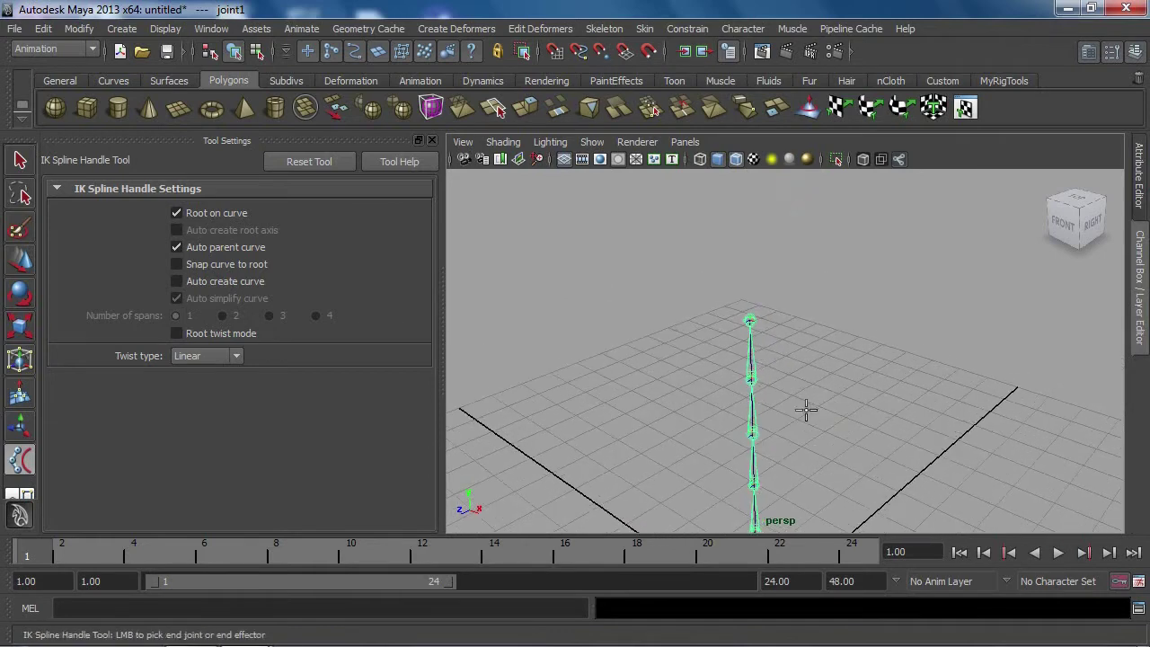
pyautogui.click(753, 322)
pyautogui.moveTo(770, 344)
pyautogui.keyDown('alt'); pyautogui.mouseDown(button='right')
pyautogui.moveTo(760, 206)
pyautogui.moveTo(817, 390)
pyautogui.mouseUp(button='right'); pyautogui.keyUp('alt')
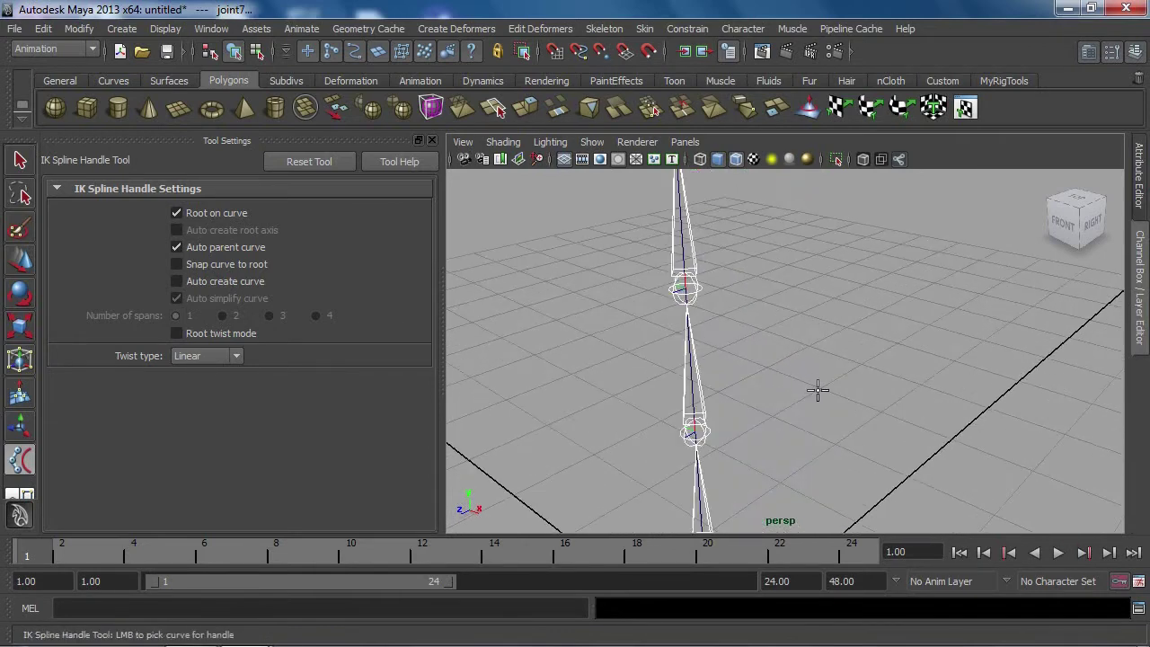
pyautogui.keyDown('alt'); pyautogui.moveTo(785, 354); pyautogui.dragTo(811, 416, button='right'); pyautogui.keyUp('alt')
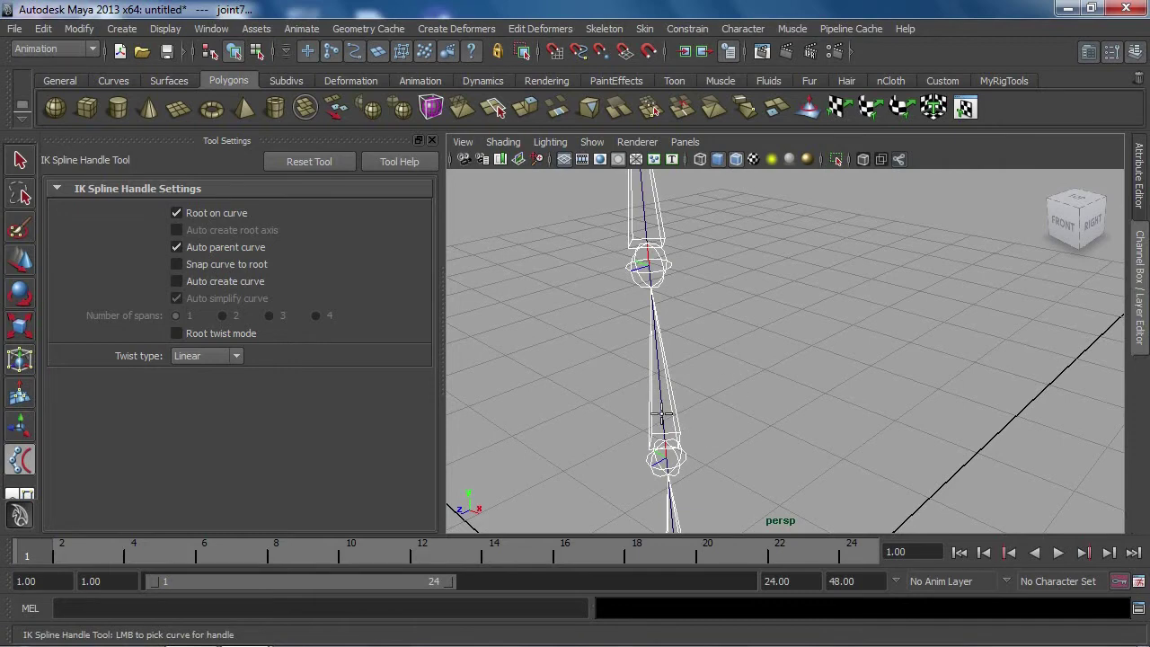
pyautogui.press('e')
pyautogui.moveTo(764, 385)
pyautogui.keyDown('alt'); pyautogui.mouseDown()
pyautogui.moveTo(480, 336)
pyautogui.moveTo(698, 390)
pyautogui.mouseUp(); pyautogui.keyUp('alt')
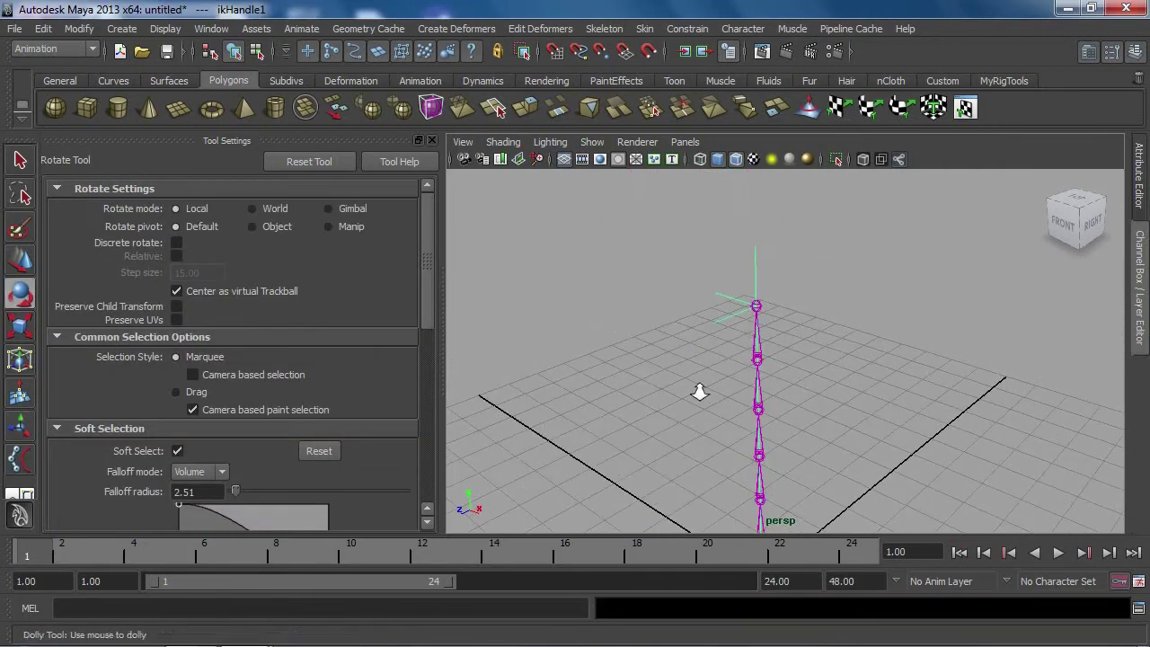
# Step: Make the geometry layer visible around the chain and open ikHandle1's Attribute Editor
pyautogui.click(431, 140)
pyautogui.moveTo(602, 316)
pyautogui.keyDown('alt'); pyautogui.mouseDown()
pyautogui.moveTo(521, 375)
pyautogui.moveTo(621, 290)
pyautogui.moveTo(973, 426)
pyautogui.mouseUp(); pyautogui.keyUp('alt')
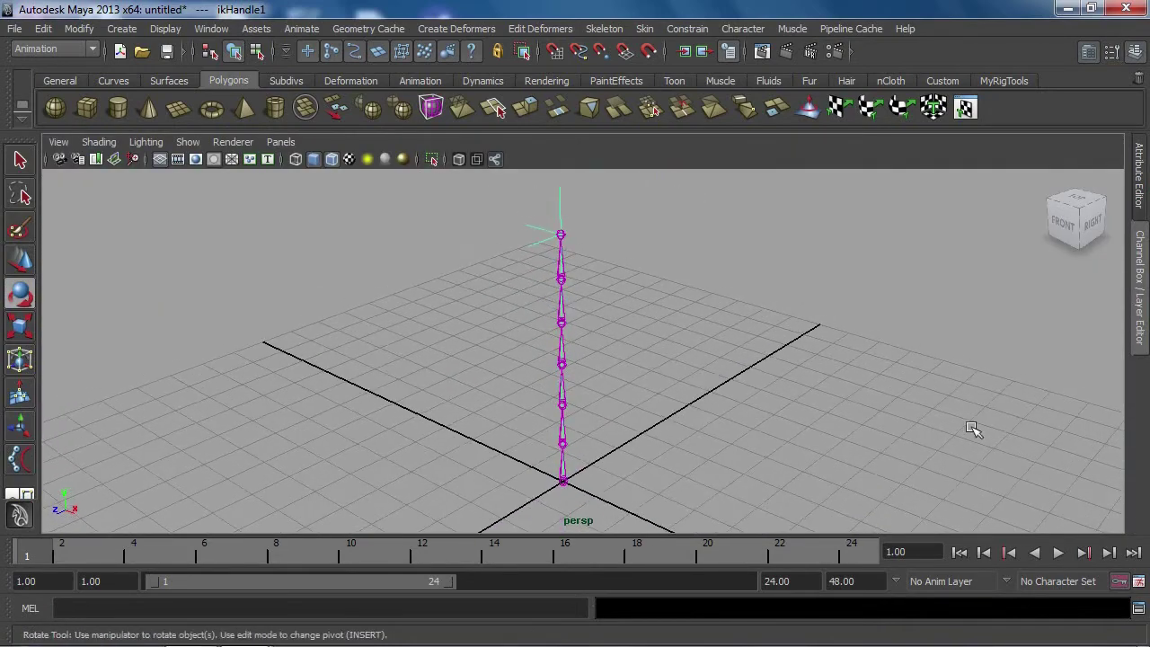
pyautogui.click(1140, 175)
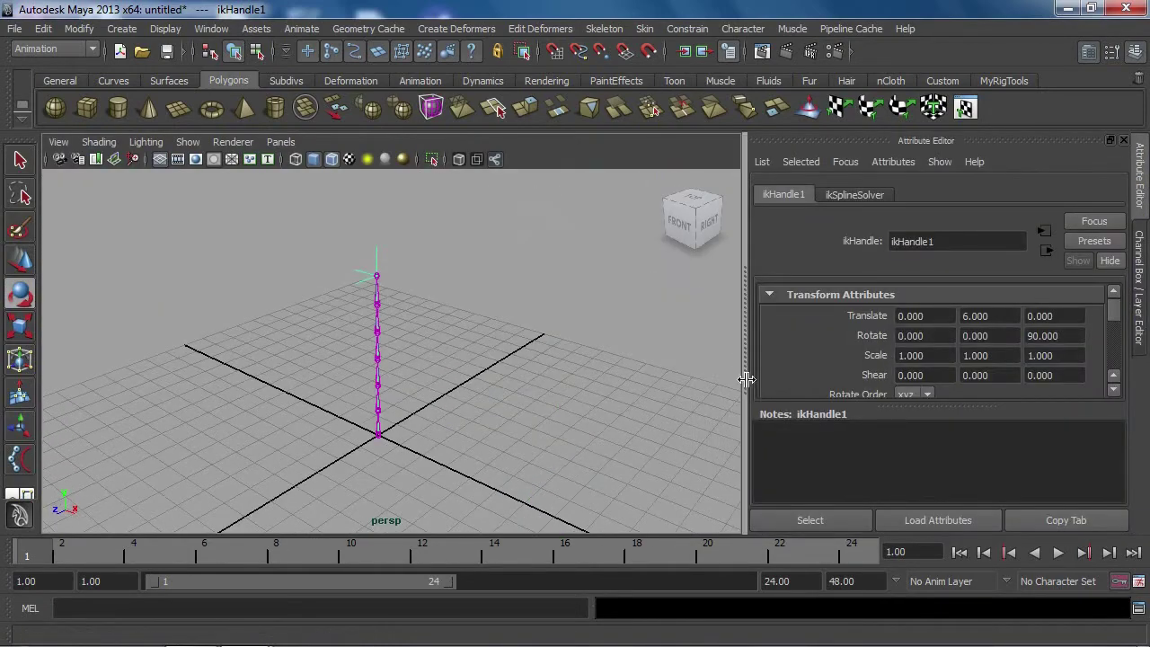
pyautogui.click(1141, 333)
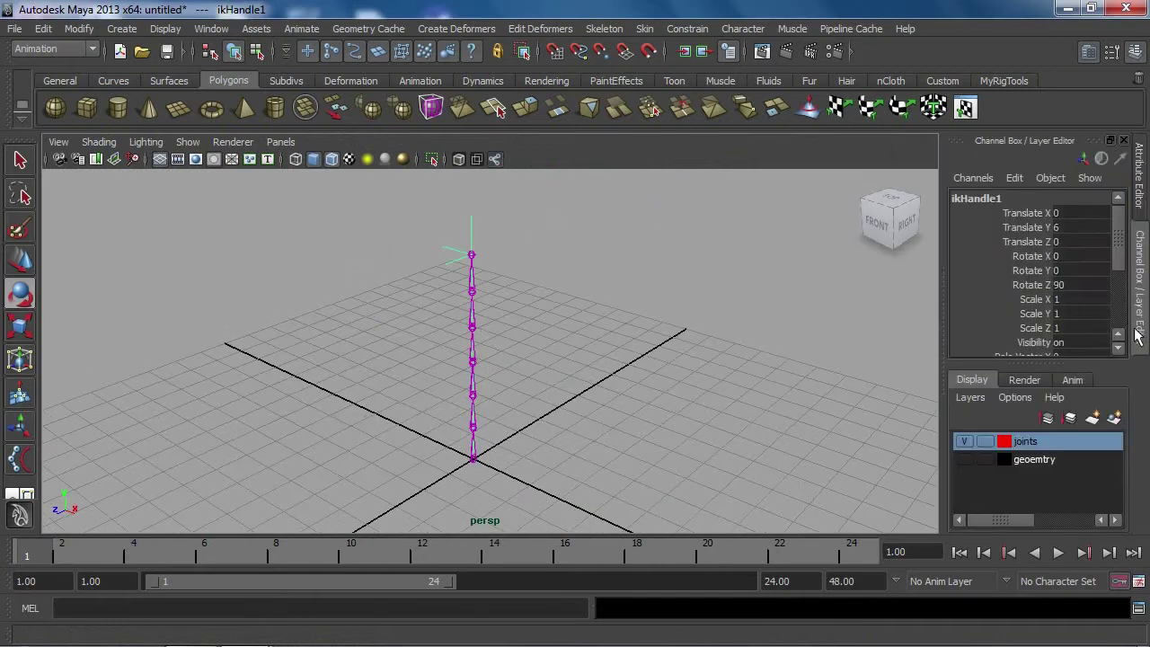
pyautogui.click(964, 459)
pyautogui.keyDown('alt'); pyautogui.moveTo(617, 372); pyautogui.dragTo(721, 447); pyautogui.keyUp('alt')
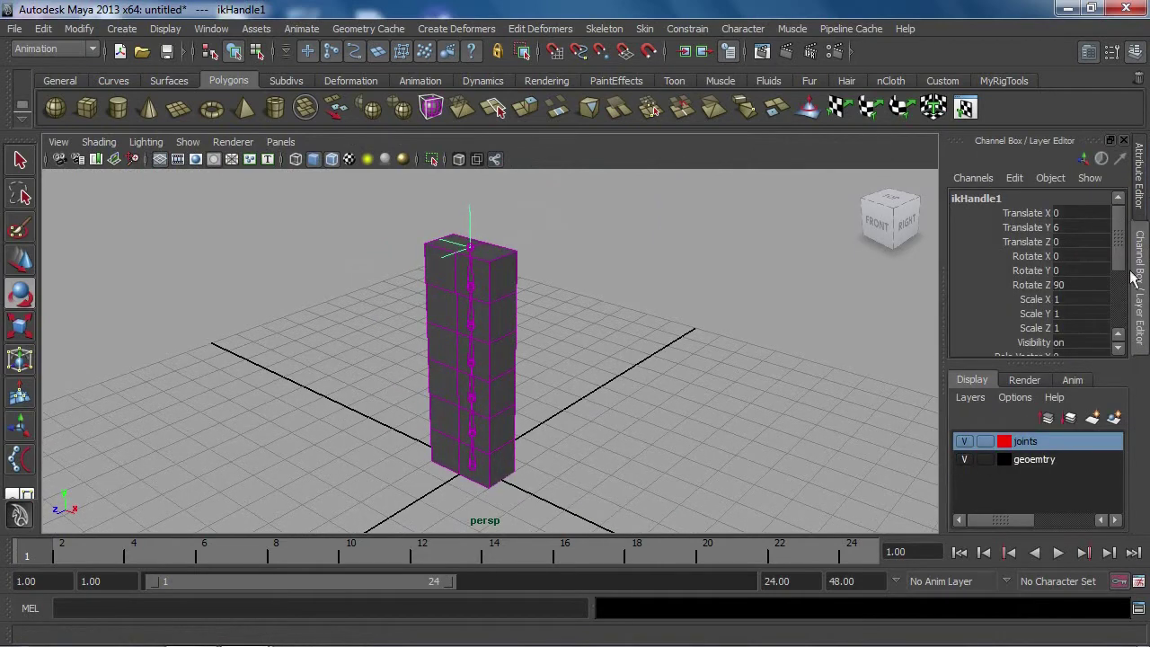
pyautogui.hotkey('ctrl', 'a')
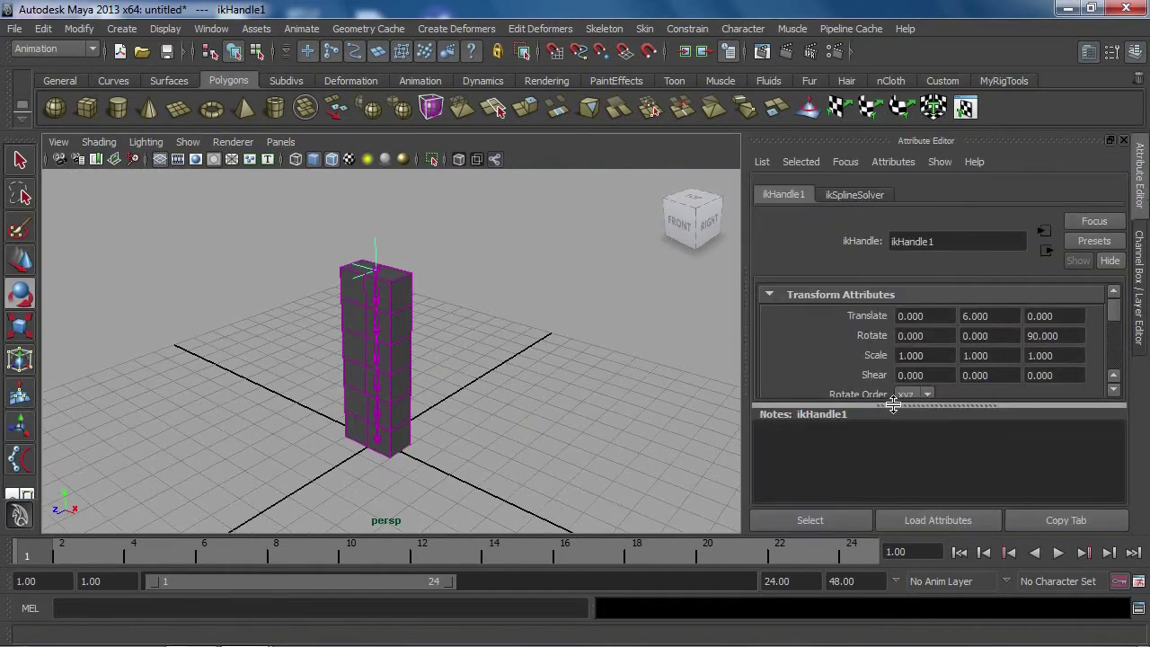
# Step: Expand ikHandle1's IK solver attributes and try Twist values of 10 and 35
pyautogui.scroll(-2, 949, 387)
pyautogui.scroll(-3, 949, 387)
pyautogui.scroll(2, 949, 388)
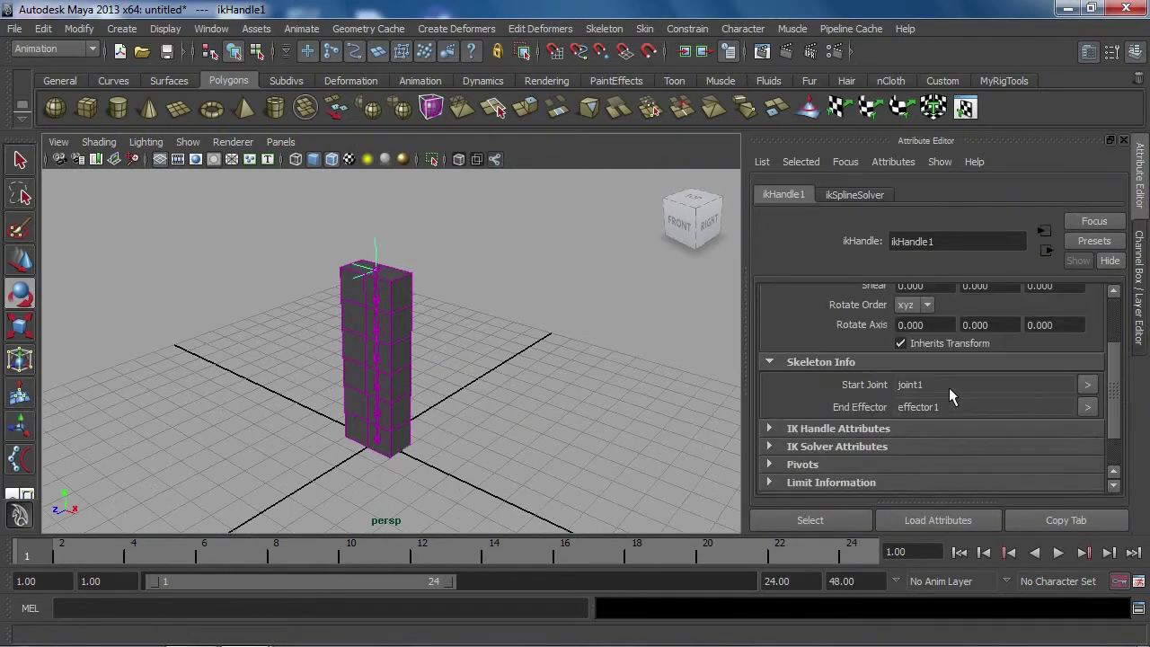
pyautogui.click(842, 446)
pyautogui.scroll(-3, 889, 426)
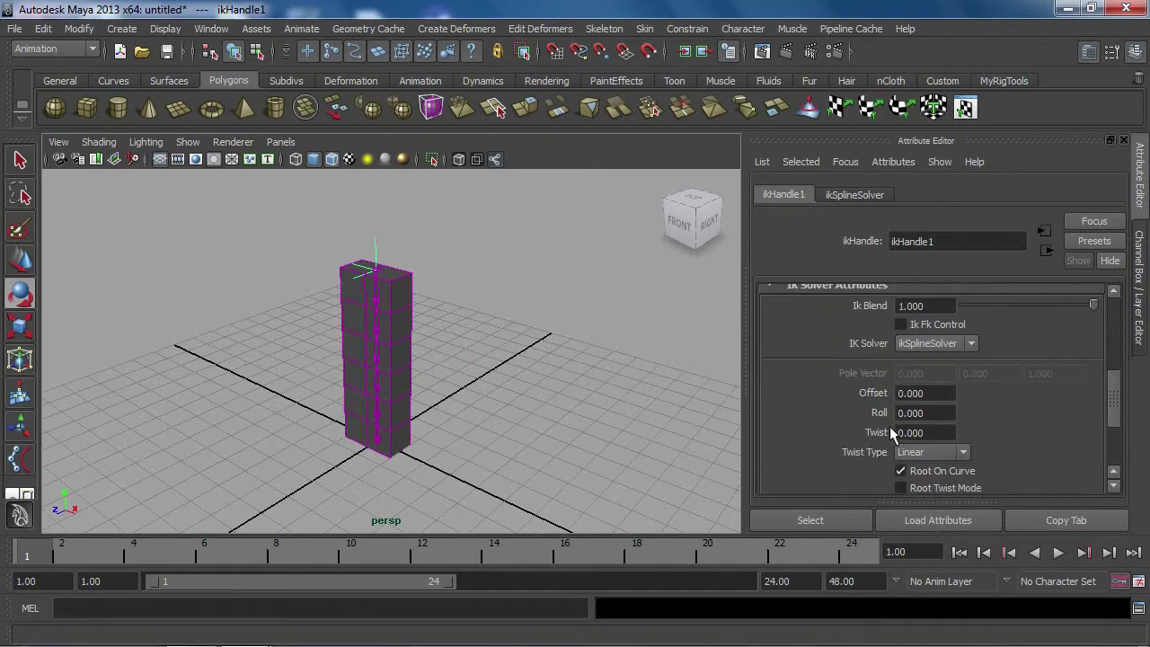
pyautogui.scroll(-2, 890, 426)
pyautogui.scroll(2, 889, 400)
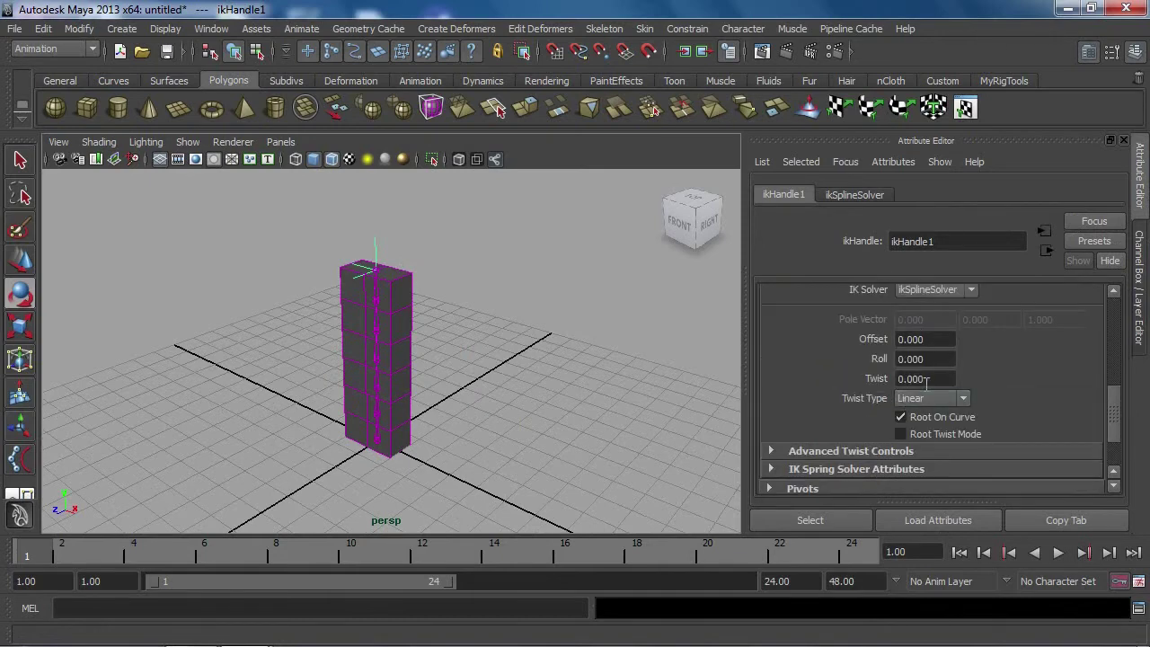
pyautogui.keyDown('ctrl'); pyautogui.moveTo(975, 377); pyautogui.dragTo(859, 384); pyautogui.keyUp('ctrl')
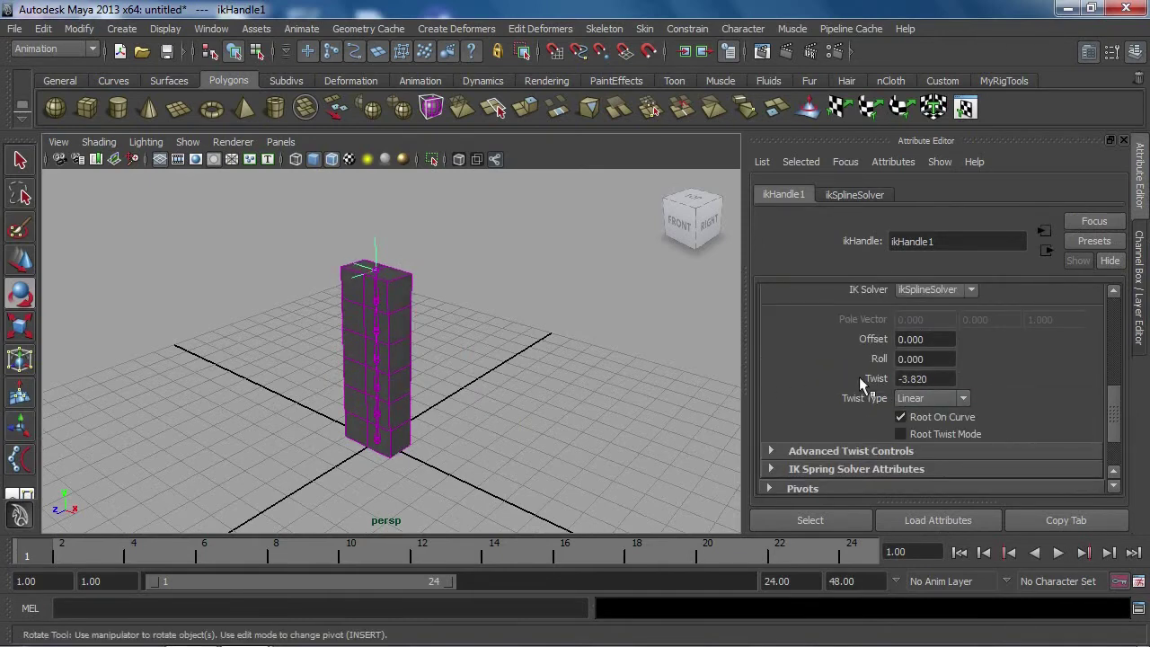
pyautogui.doubleClick(937, 381)
pyautogui.write('10')
pyautogui.press('Return')
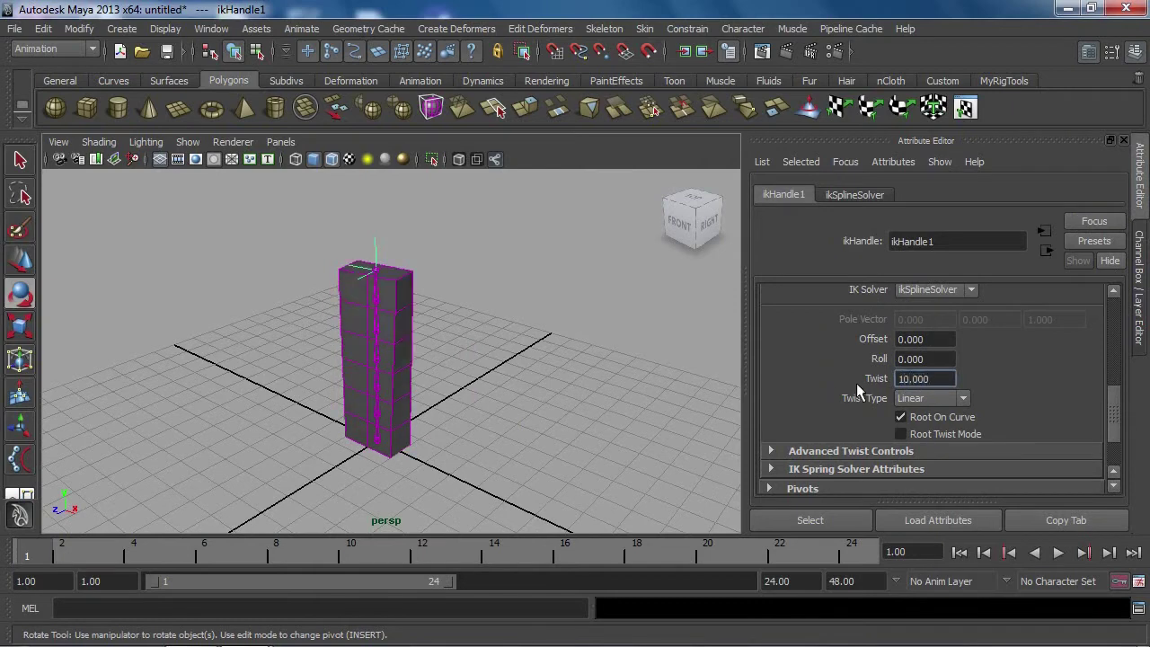
pyautogui.write('35')
pyautogui.press('Return')
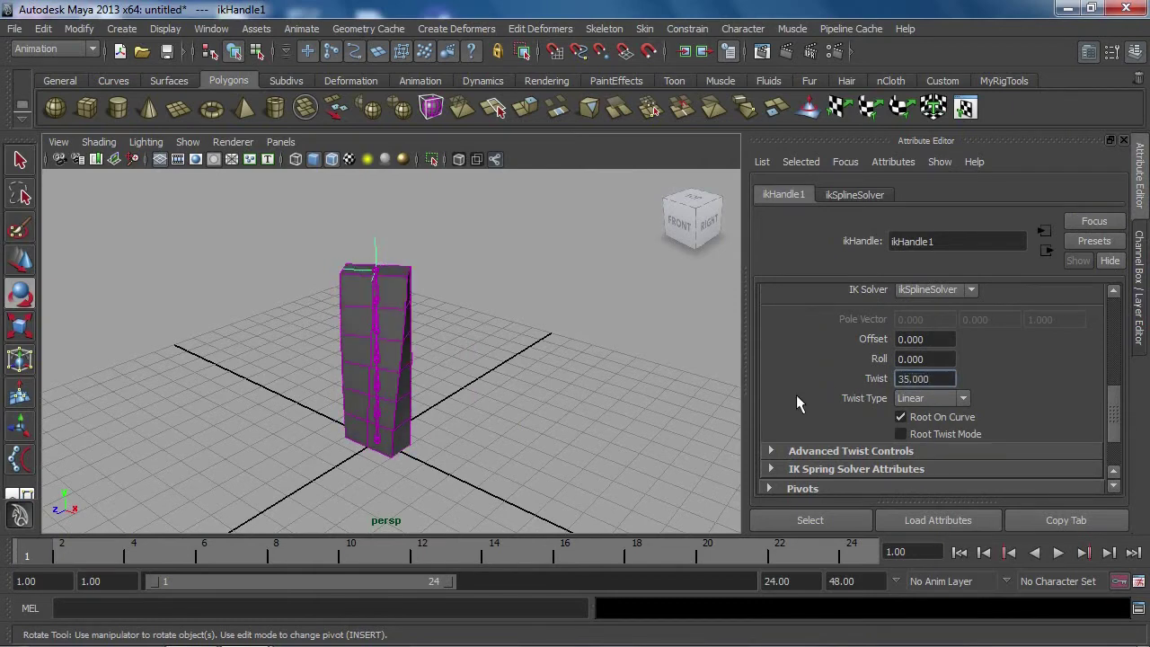
# Step: Set Twist to 360 for a full turn, then reset it to 0
pyautogui.doubleClick(945, 378)
pyautogui.write('360')
pyautogui.press('Return')
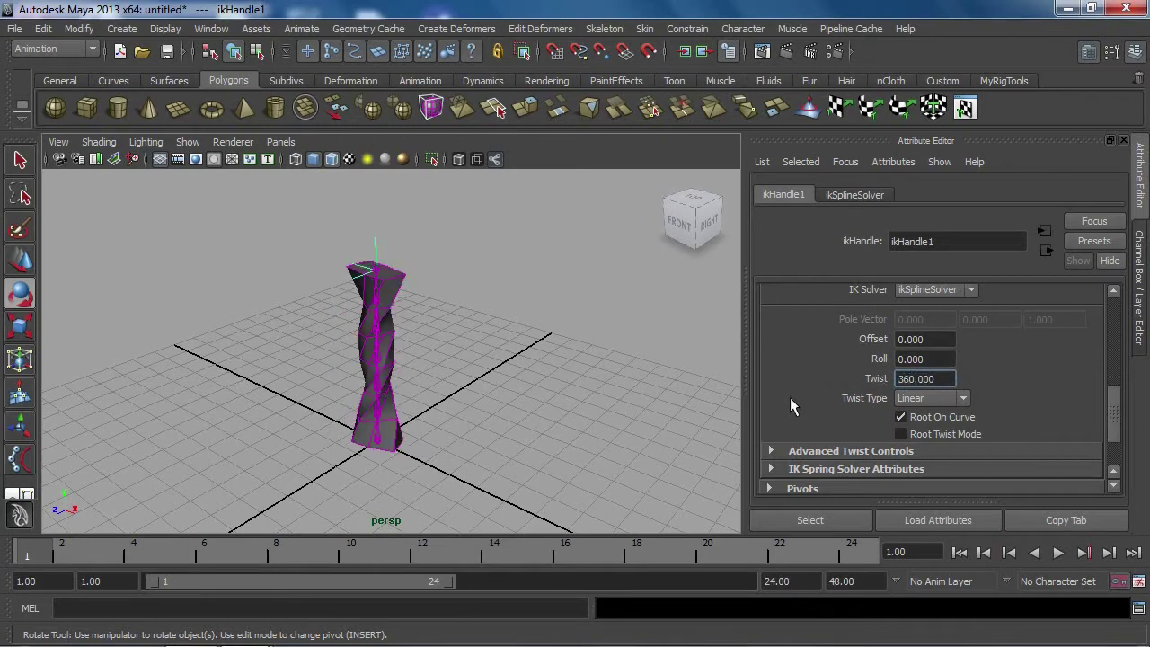
pyautogui.doubleClick(941, 379)
pyautogui.write('0')
pyautogui.press('Return')
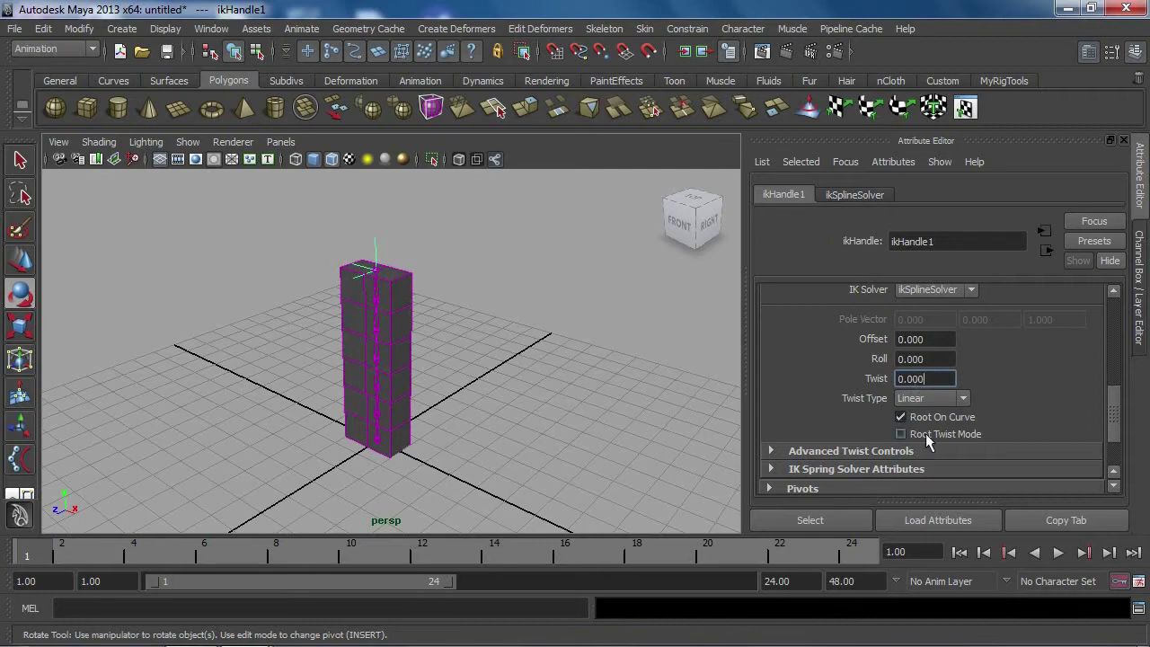
# Step: Inspect ikHandle1's Advanced Twist Controls, then deselect the handle and show the Curves shelf
pyautogui.scroll(-2, 1120, 409)
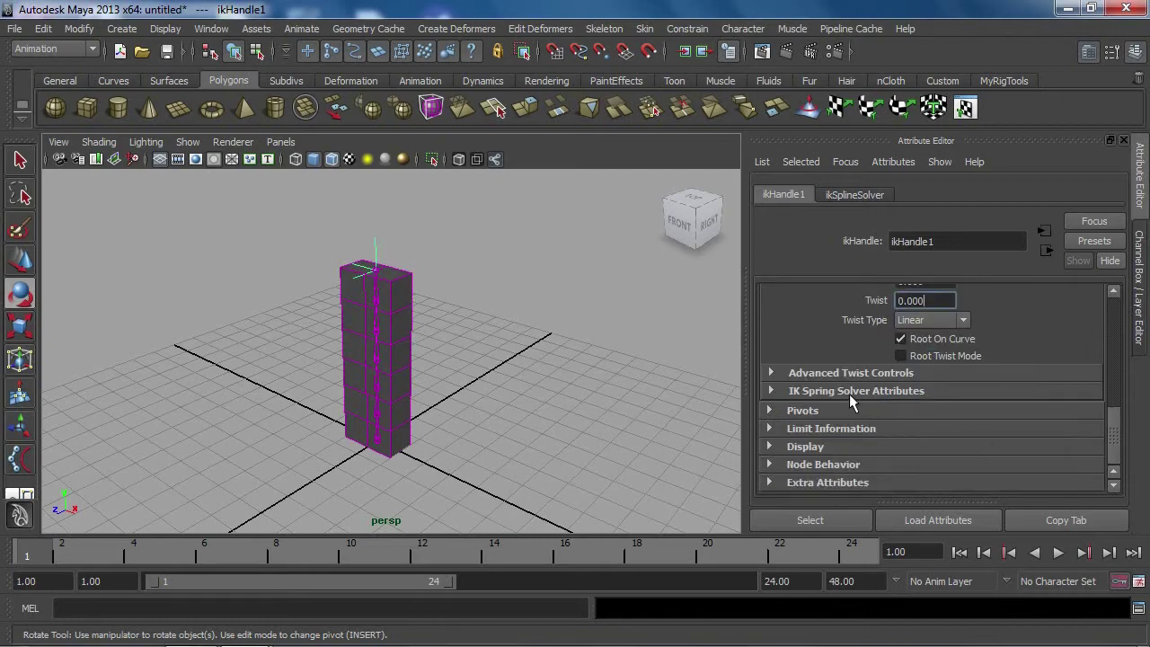
pyautogui.click(850, 393)
pyautogui.click(850, 393)
pyautogui.click(872, 372)
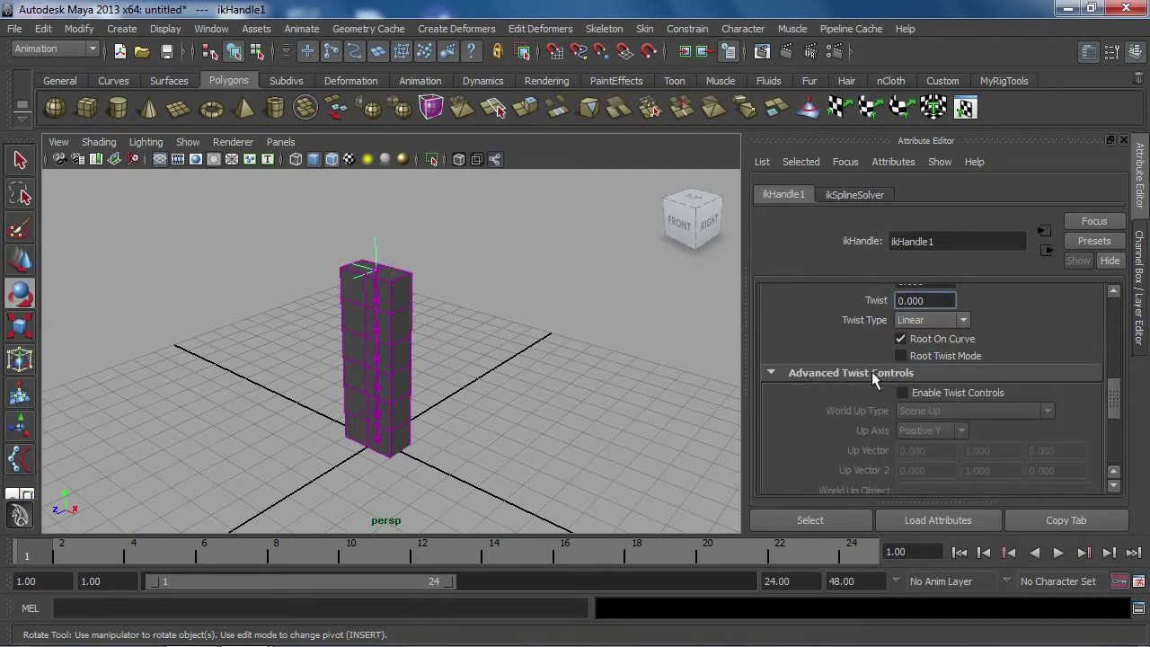
pyautogui.scroll(-2, 1108, 403)
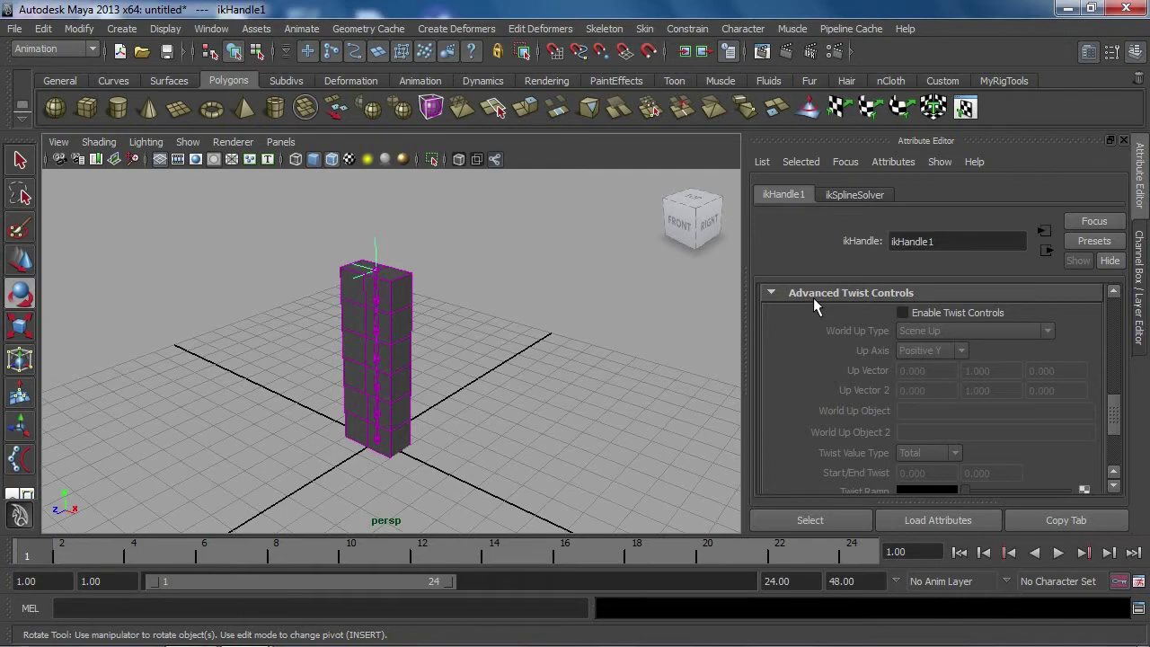
pyautogui.click(572, 378)
pyautogui.click(119, 82)
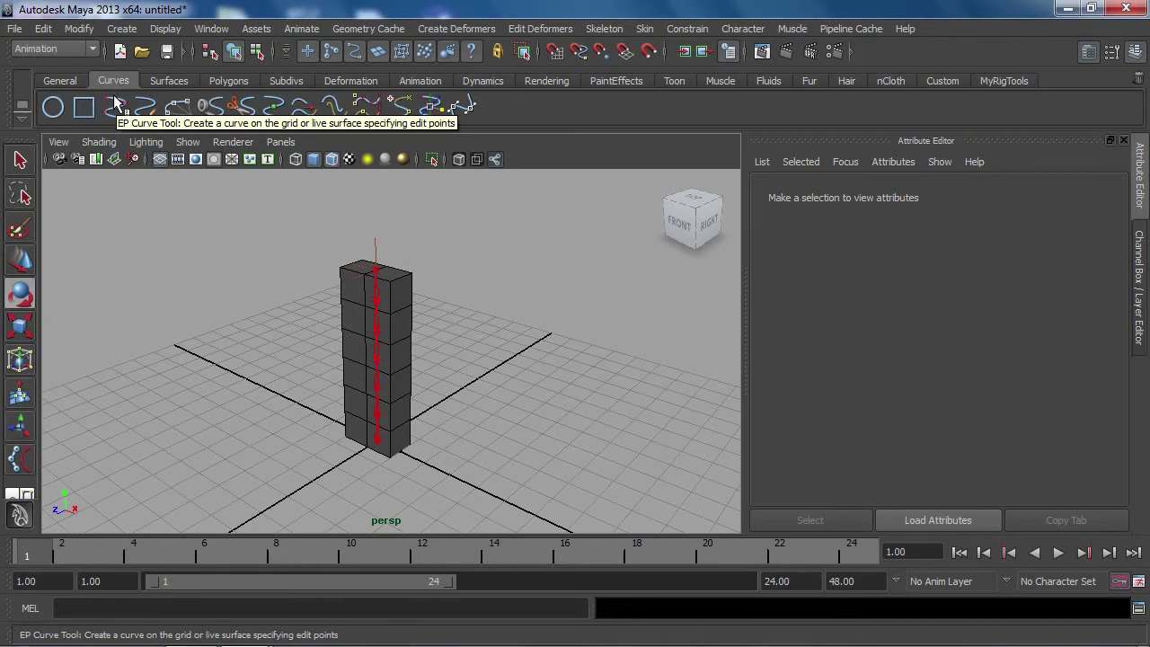
# Step: Create a NURBS circle, scale it to about twice its size, and raise a duplicate to the column top
pyautogui.click(53, 106)
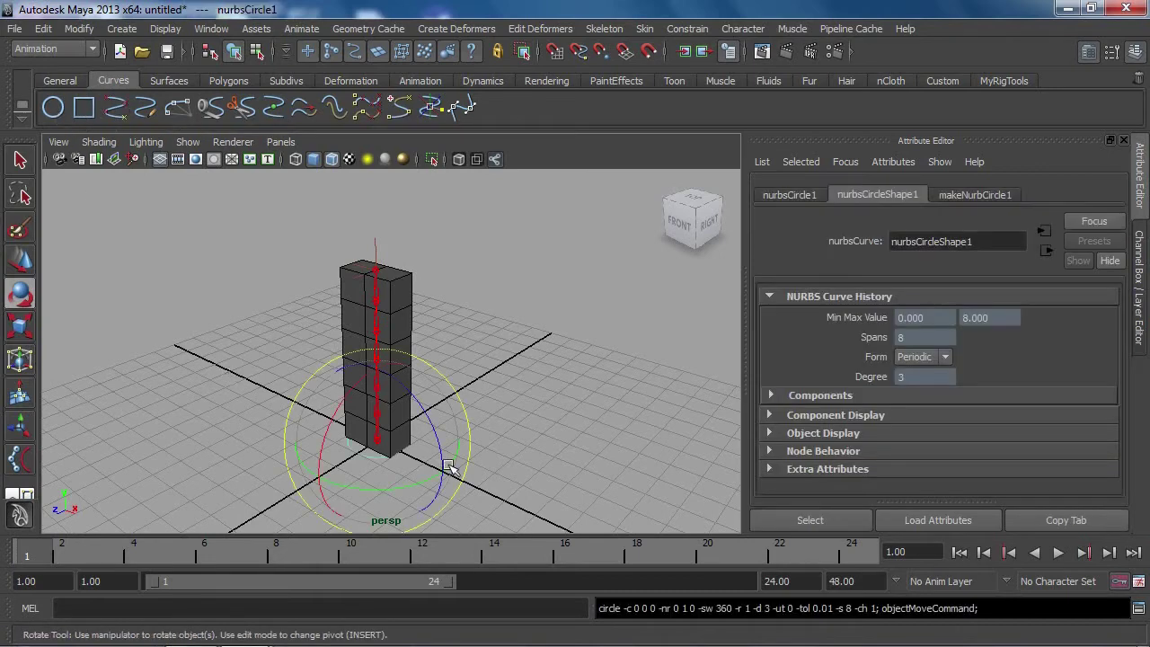
pyautogui.press('r')
pyautogui.moveTo(378, 442); pyautogui.dragTo(423, 458)
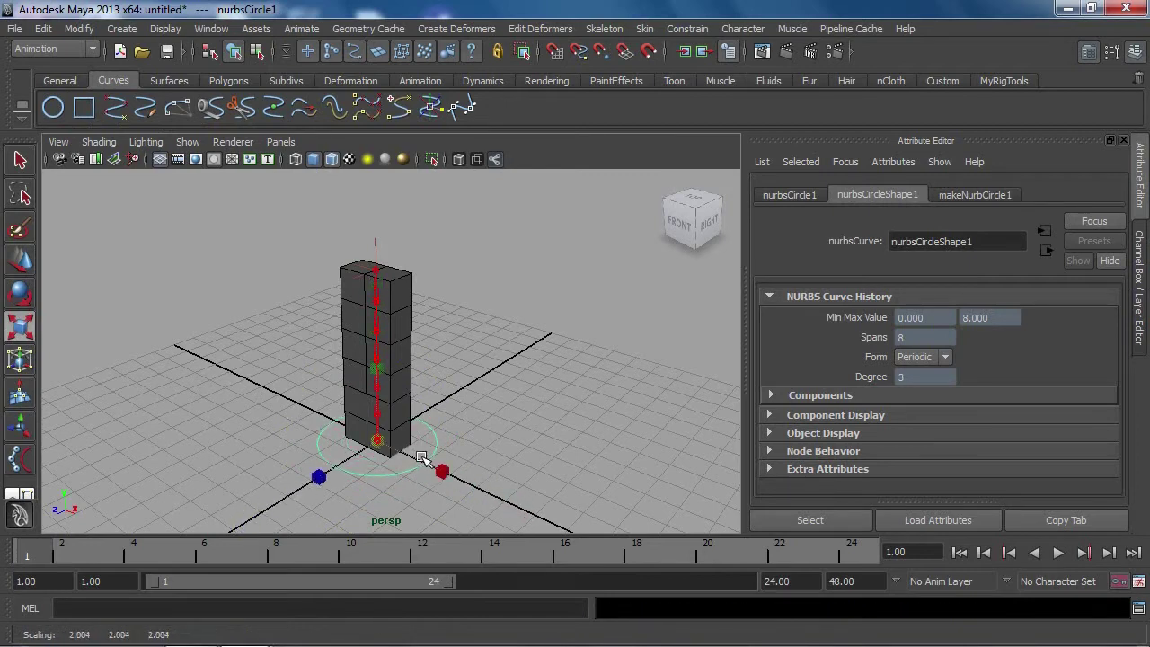
pyautogui.press('w')
pyautogui.keyDown('alt'); pyautogui.moveTo(422, 458); pyautogui.dragTo(466, 435, button='middle'); pyautogui.keyUp('alt')
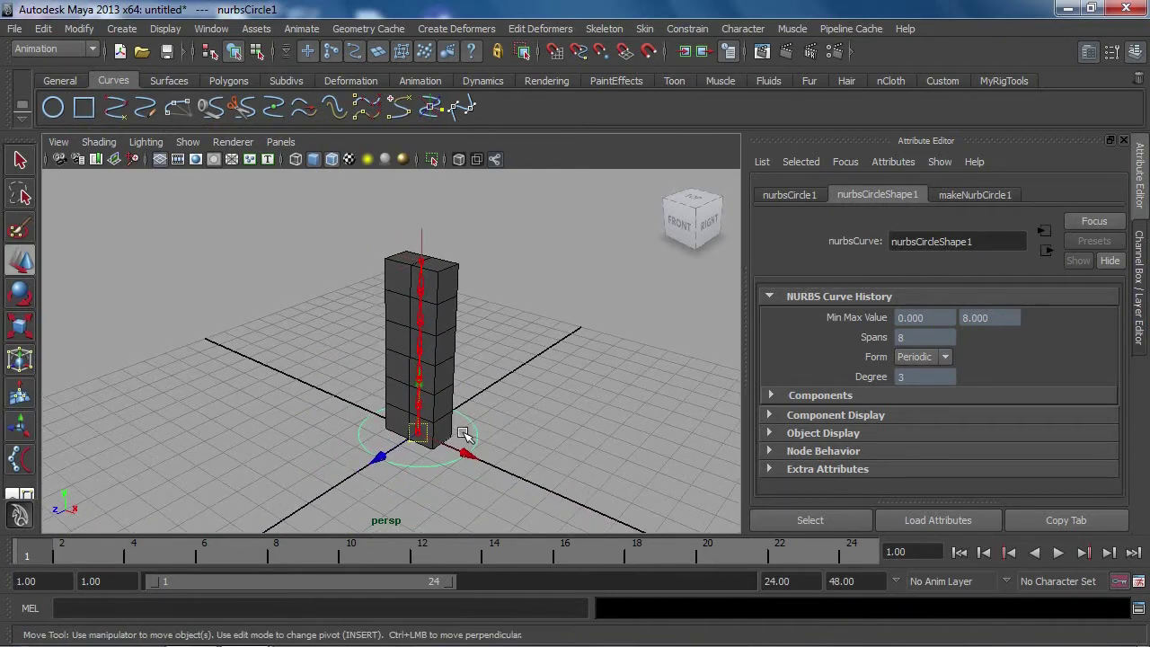
pyautogui.hotkey('ctrl', 'd')
pyautogui.moveTo(420, 393); pyautogui.dragTo(423, 224)
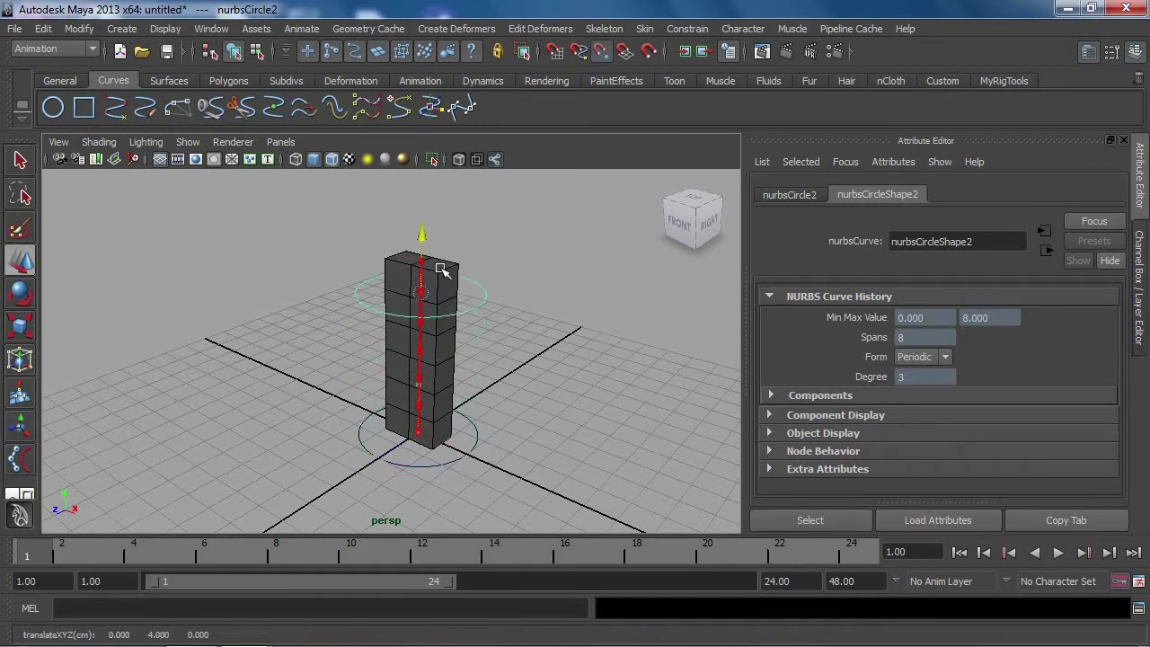
# Step: Set Scale X/Y/Z of both circles to 2 in the Channel Box
pyautogui.click(1138, 286)
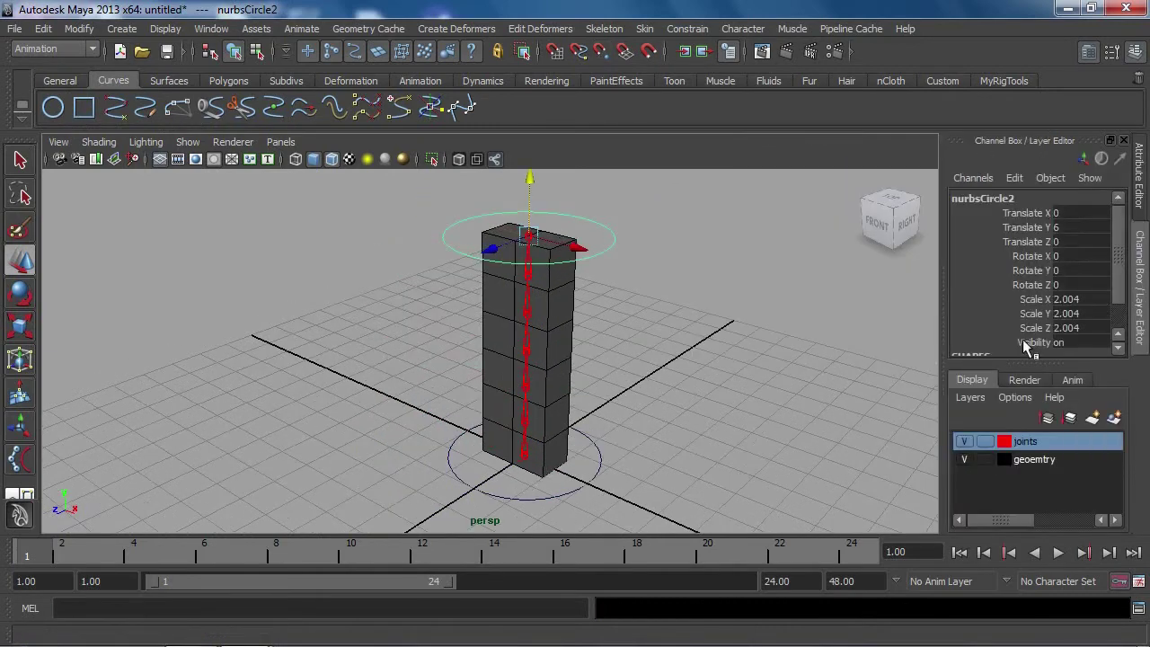
pyautogui.click(595, 466)
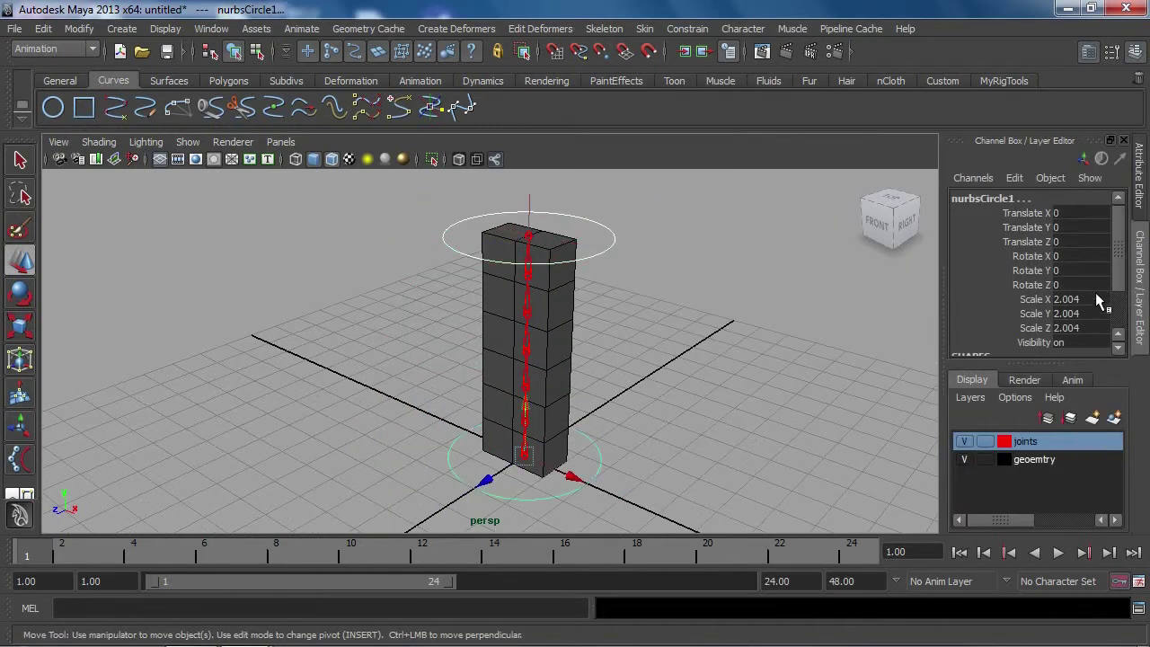
pyautogui.write('2')
pyautogui.press('Return')
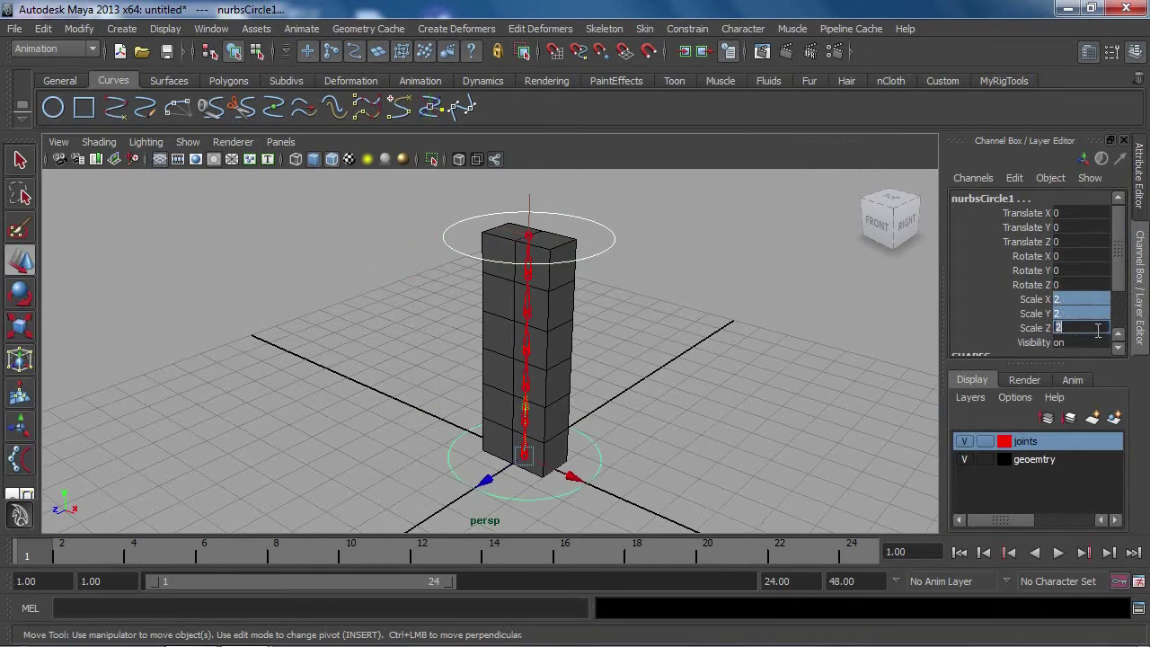
pyautogui.scroll(-1, 723, 350)
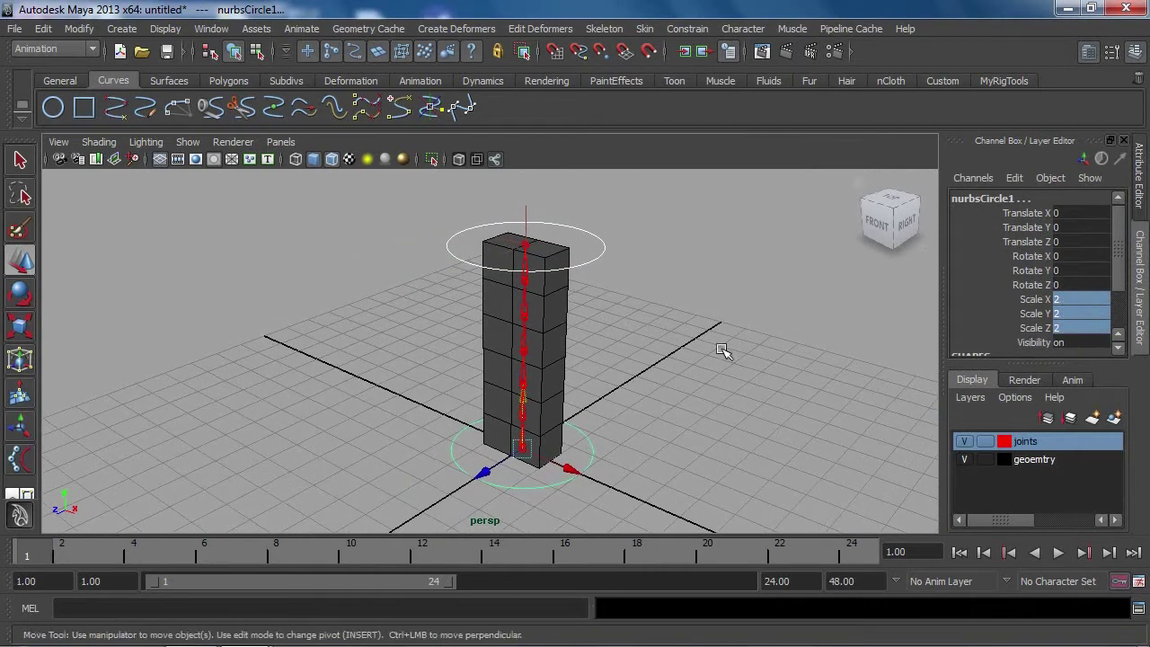
# Step: Delete the circles' history, freeze their transformations, then select only the bottom circle
pyautogui.click(43, 29)
pyautogui.click(255, 224)
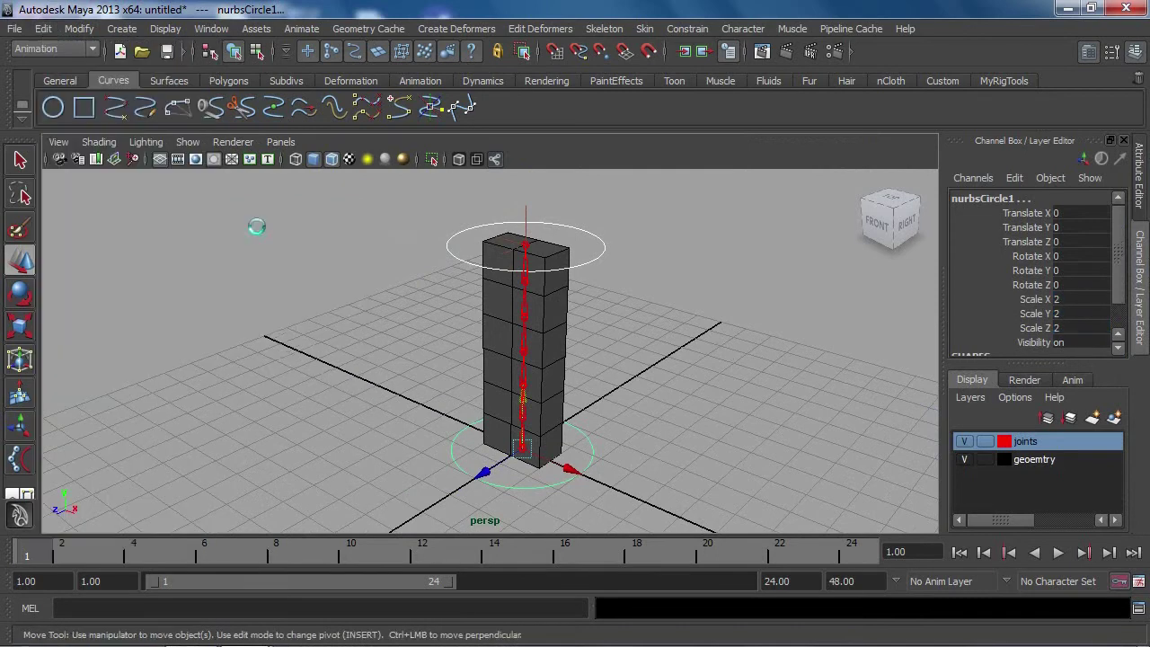
pyautogui.click(80, 29)
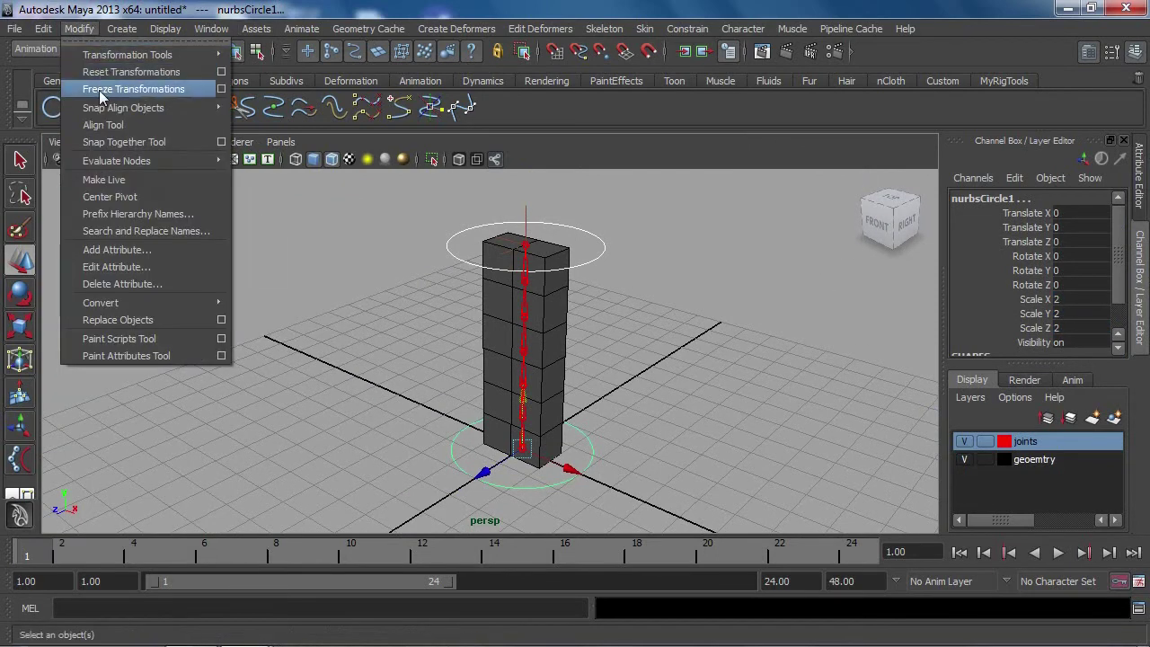
pyautogui.click(98, 90)
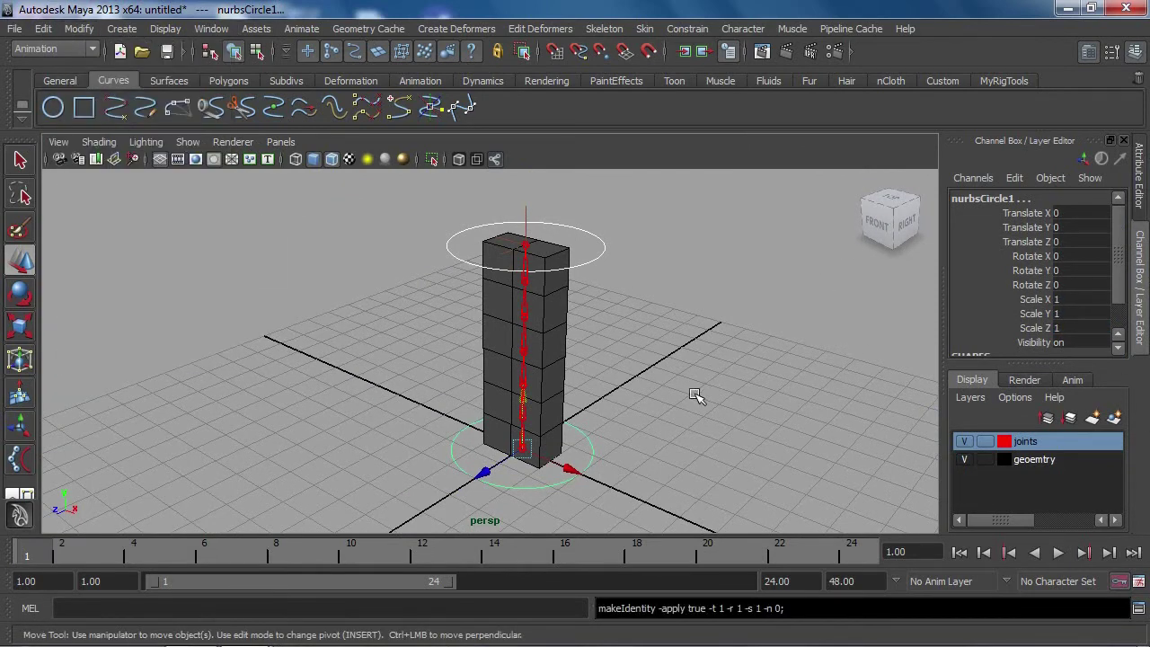
pyautogui.click(596, 457)
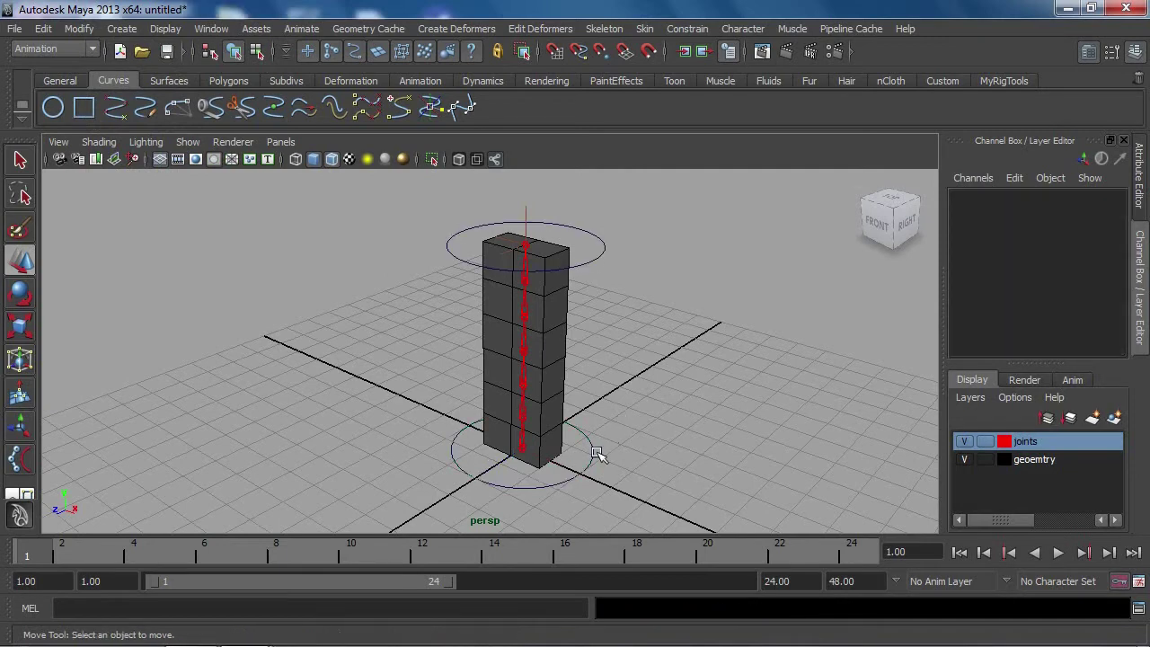
pyautogui.click(590, 476)
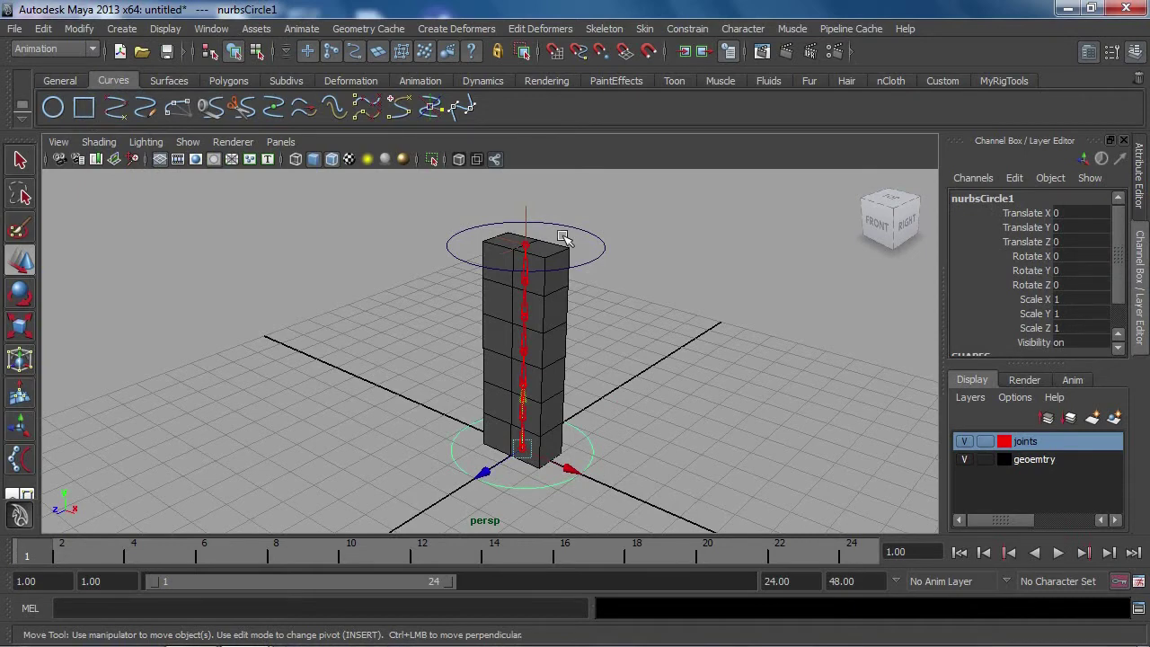
pyautogui.click(597, 453)
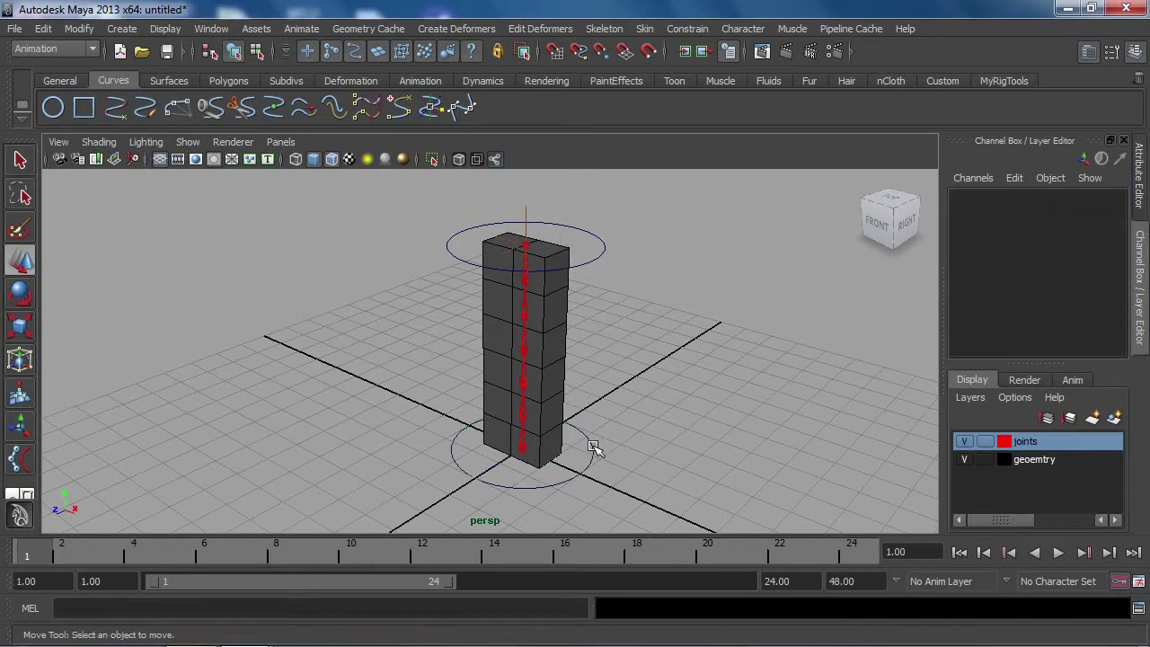
pyautogui.click(586, 451)
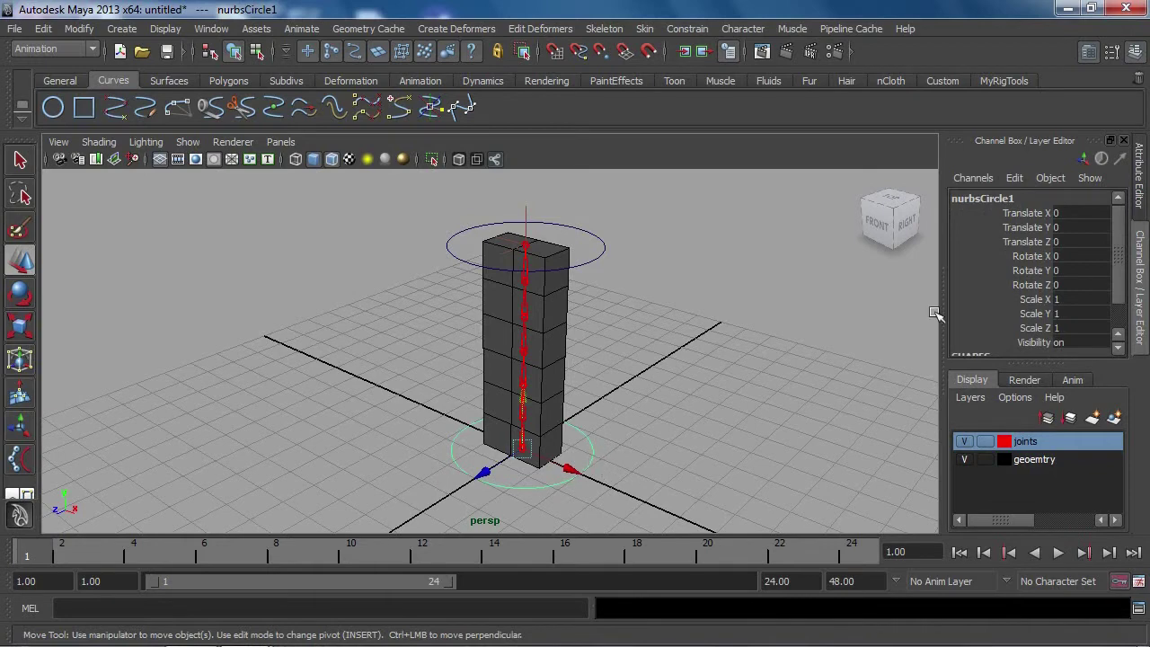
# Step: Rename the bottom circle to ctrl1
pyautogui.click(1027, 198)
pyautogui.write('ctrl1')
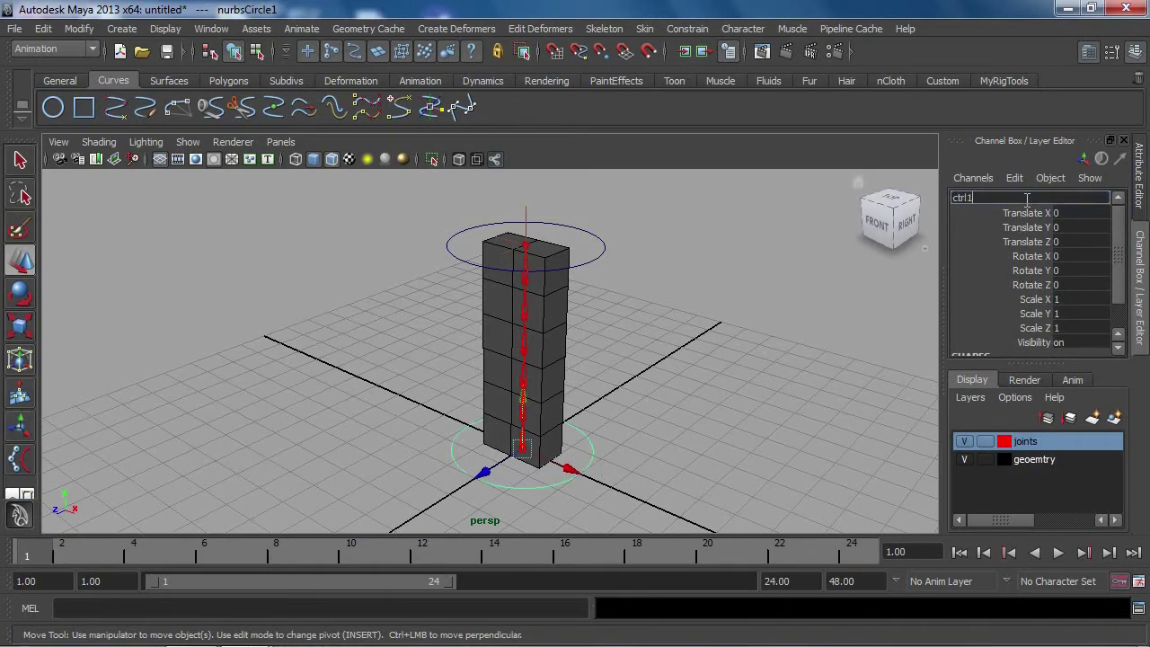
pyautogui.press('Return')
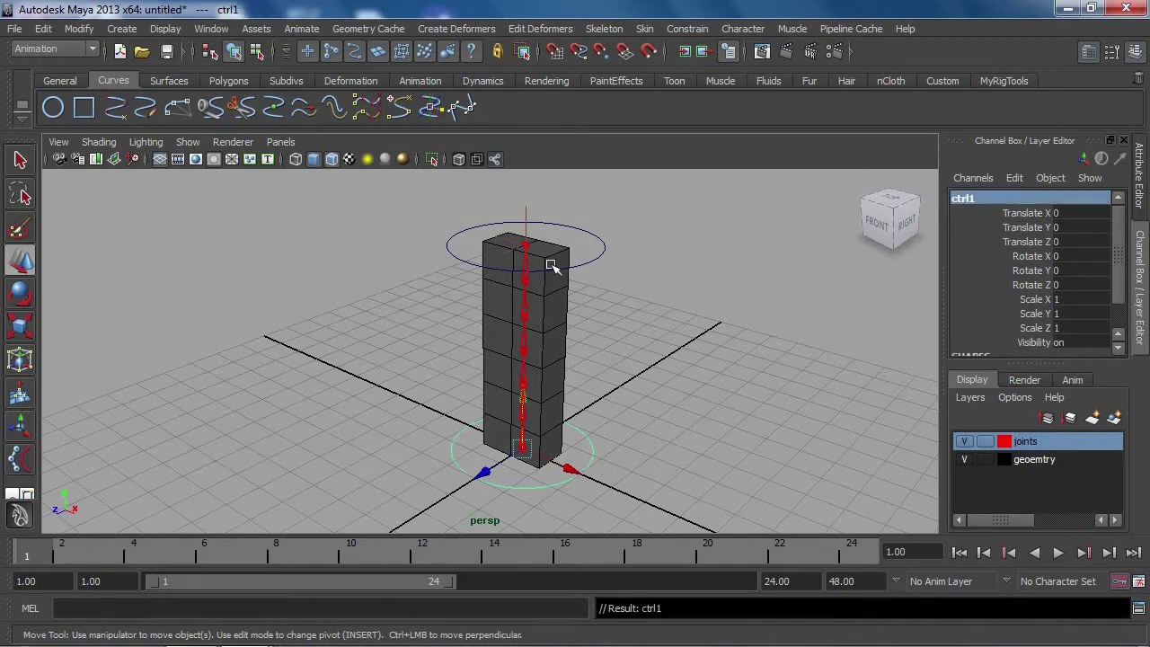
# Step: Select the top circle and rename it ctrl2
pyautogui.click(604, 251)
pyautogui.click(990, 198)
pyautogui.write('c')
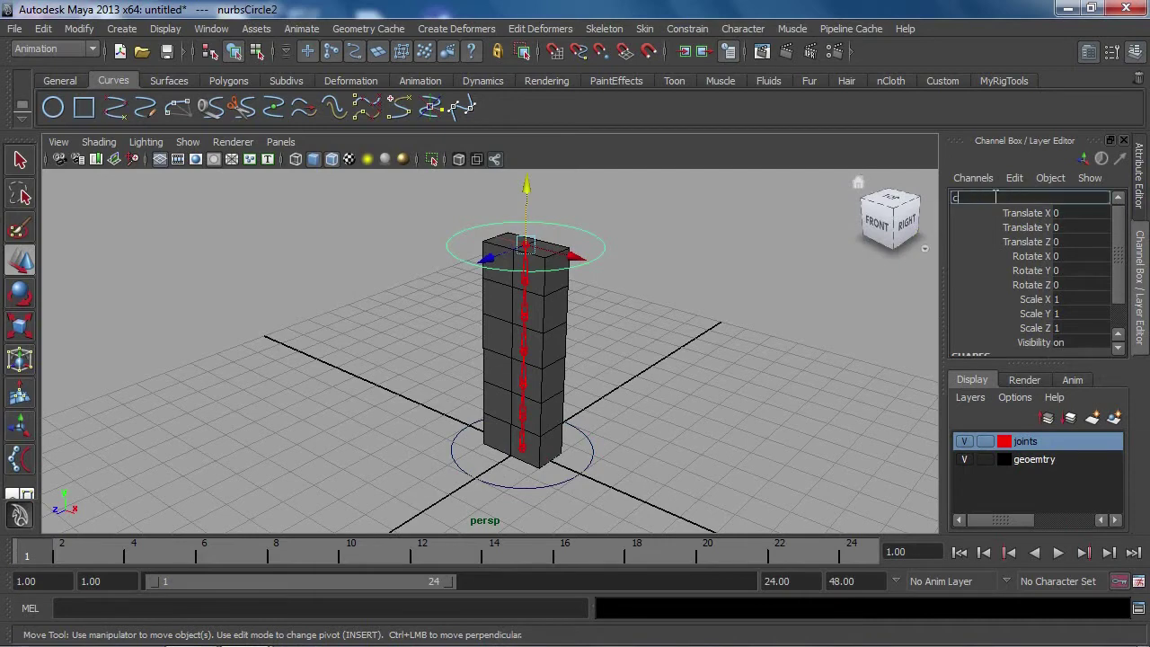
pyautogui.press('Return')
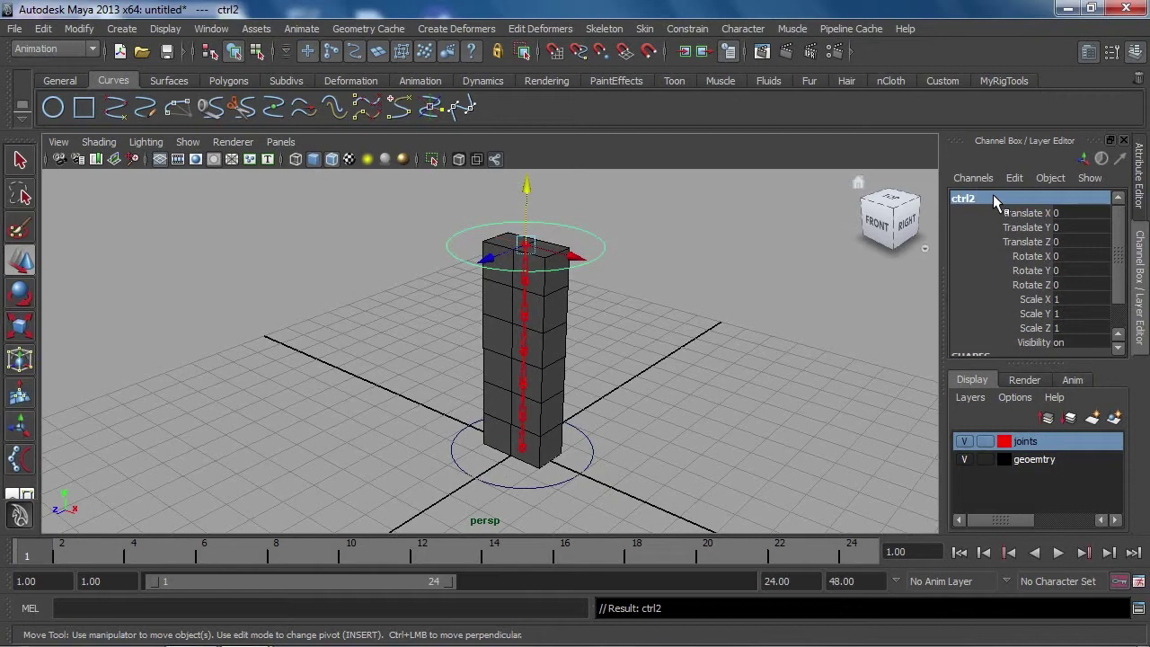
# Step: Test-rotate ctrl2 to check the column's twist, undo the rotation, and orbit the view
pyautogui.click(639, 330)
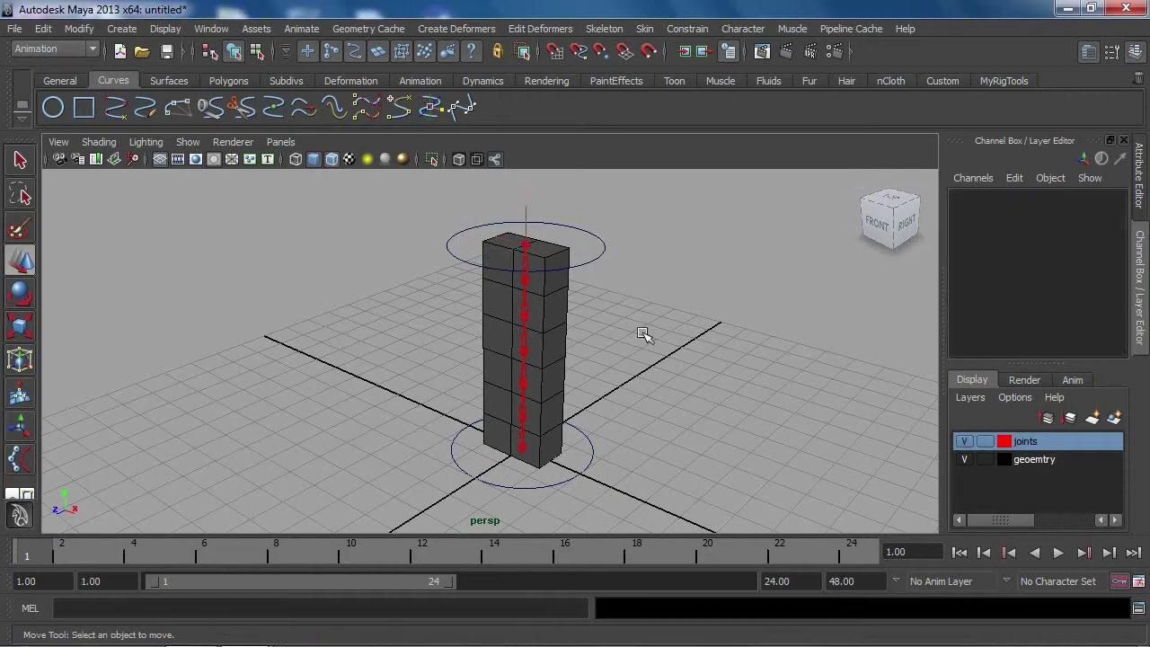
pyautogui.click(602, 245)
pyautogui.press('e')
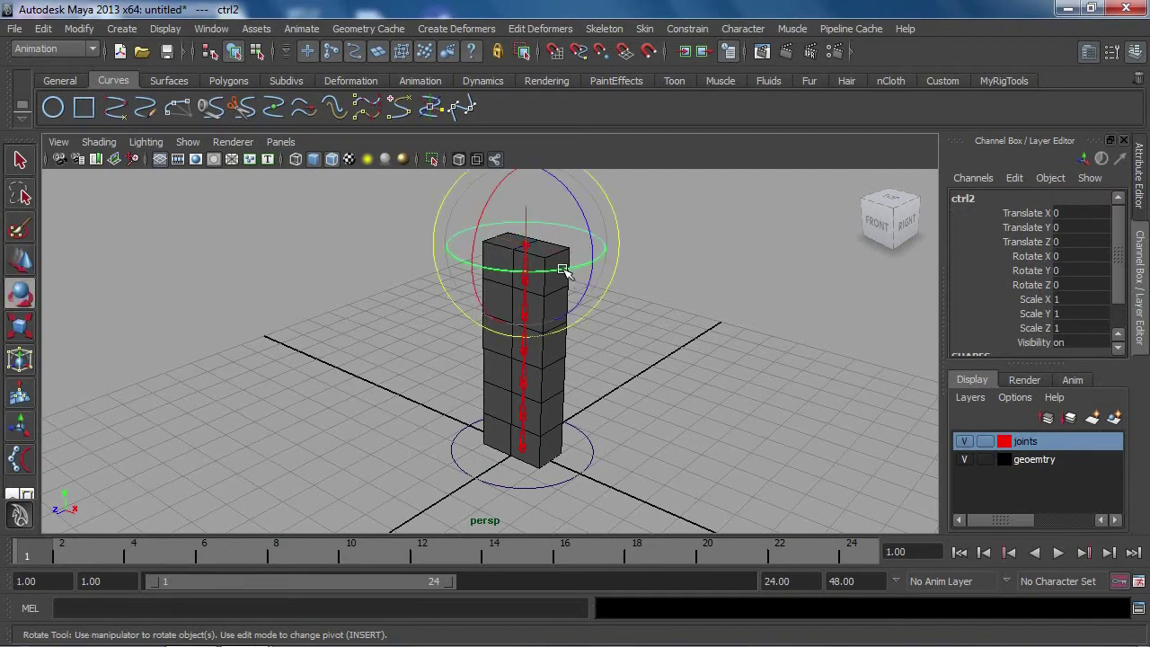
pyautogui.moveTo(566, 268)
pyautogui.mouseDown()
pyautogui.moveTo(437, 282)
pyautogui.moveTo(547, 282)
pyautogui.mouseUp()
pyautogui.hotkey('ctrl', 'z')
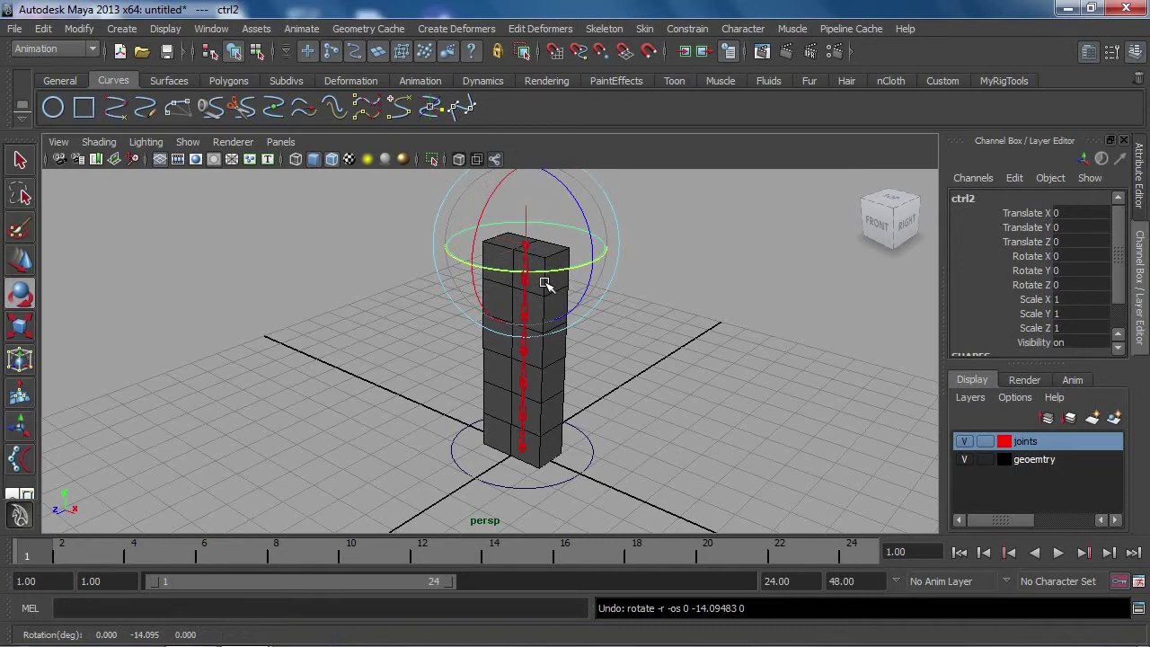
pyautogui.click(681, 360)
pyautogui.moveTo(681, 359)
pyautogui.keyDown('alt'); pyautogui.mouseDown()
pyautogui.moveTo(668, 380)
pyautogui.moveTo(633, 383)
pyautogui.moveTo(624, 372)
pyautogui.moveTo(599, 390)
pyautogui.mouseUp(); pyautogui.keyUp('alt')
# Step: Maximize the viewport, select joint1's full hierarchy, and display Local Rotation Axes on every joint
pyautogui.hotkey('ctrl', 'space')
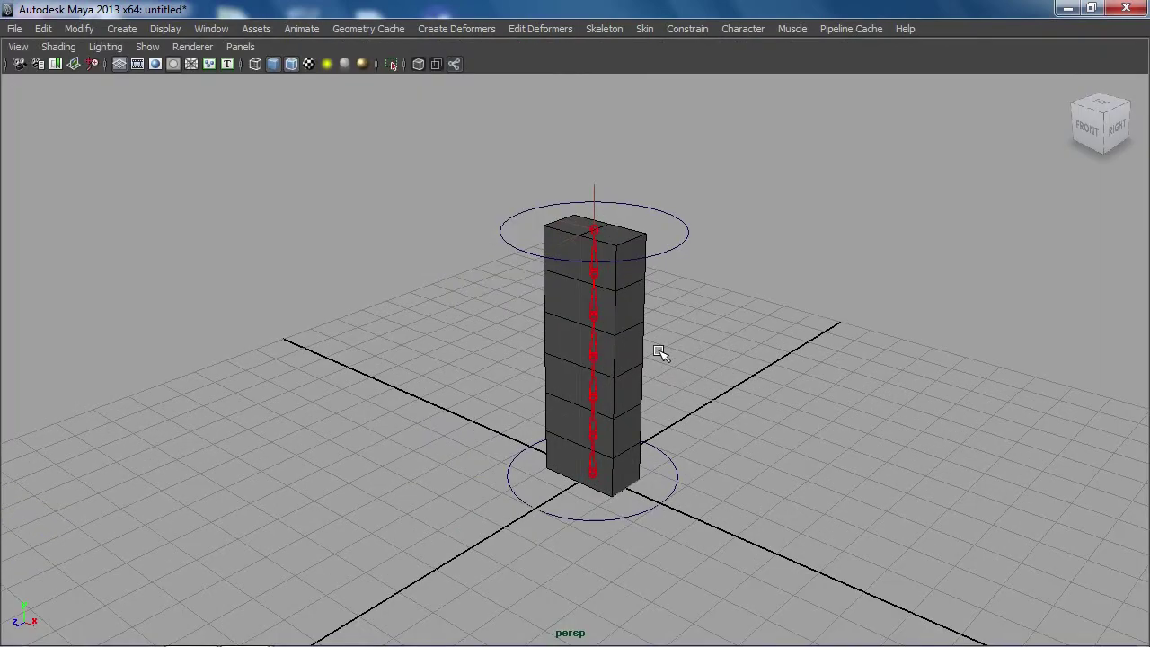
pyautogui.scroll(2, 722, 411)
pyautogui.scroll(2, 726, 410)
pyautogui.click(602, 499)
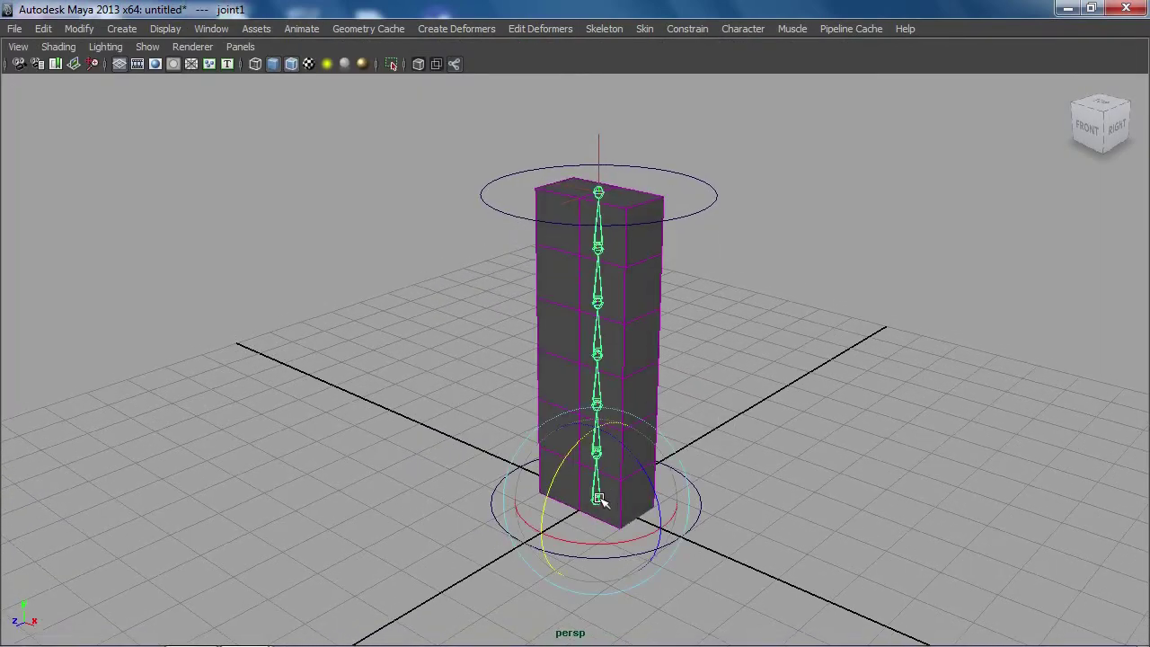
pyautogui.rightClick(817, 364)
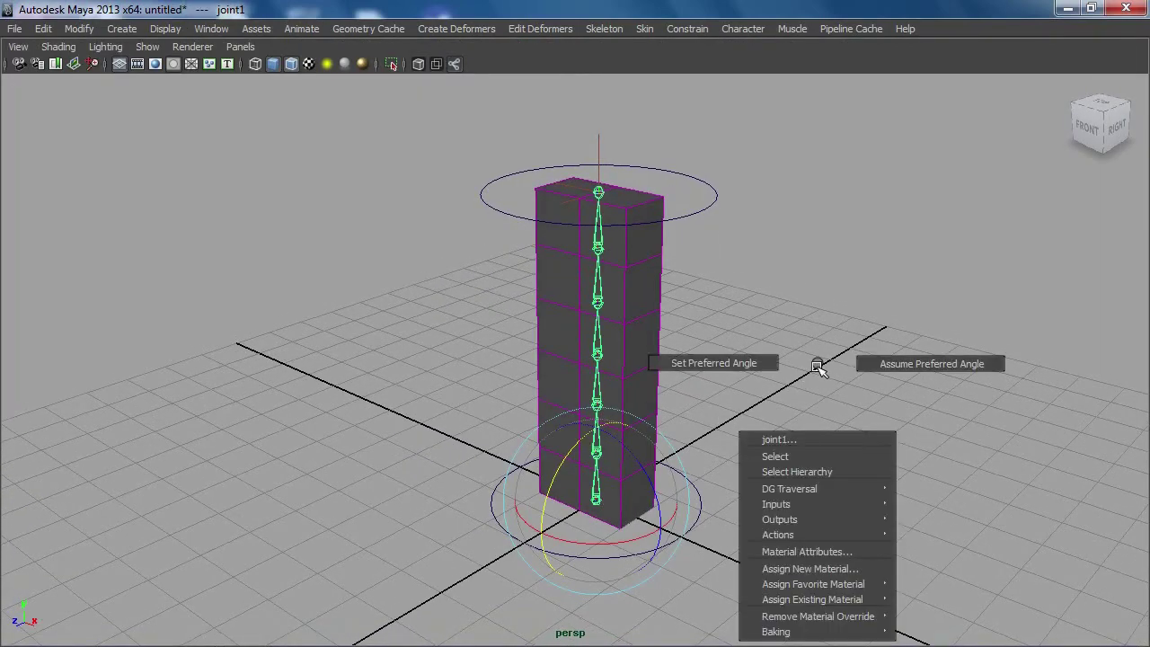
pyautogui.click(799, 472)
pyautogui.click(158, 31)
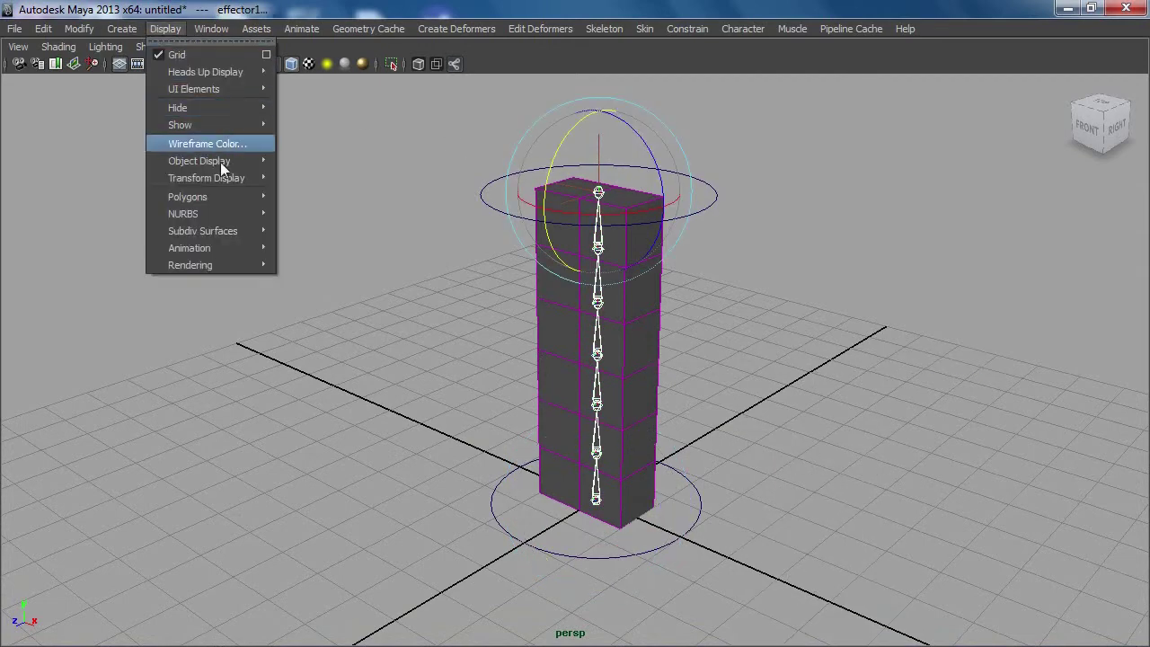
pyautogui.moveTo(206, 178)
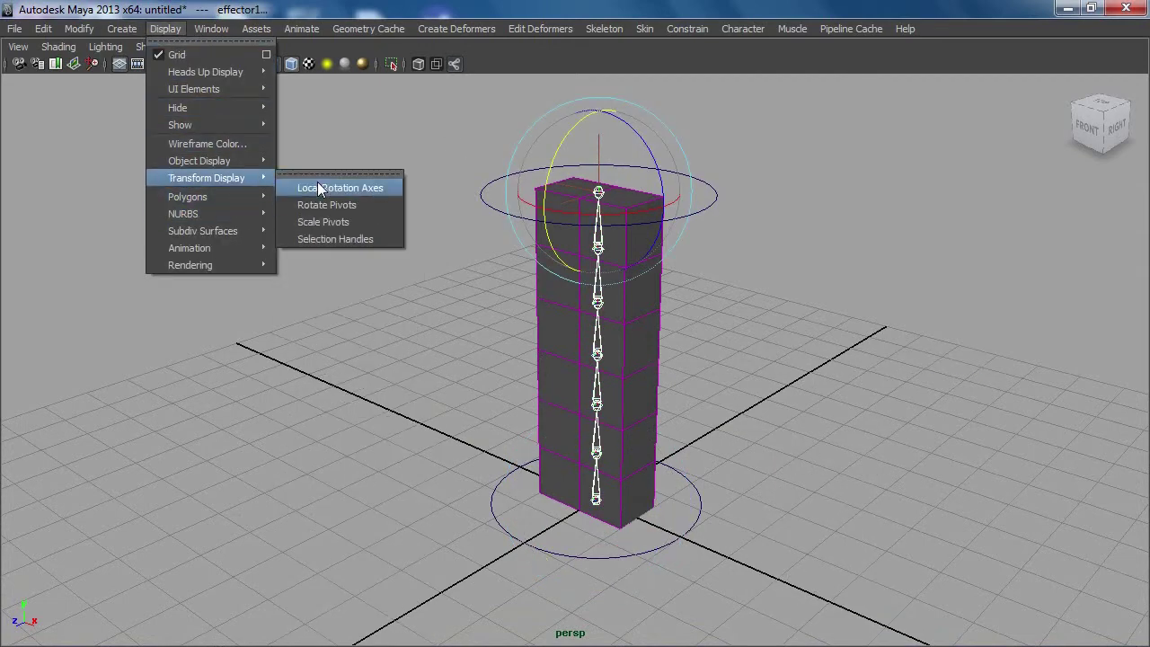
pyautogui.click(319, 187)
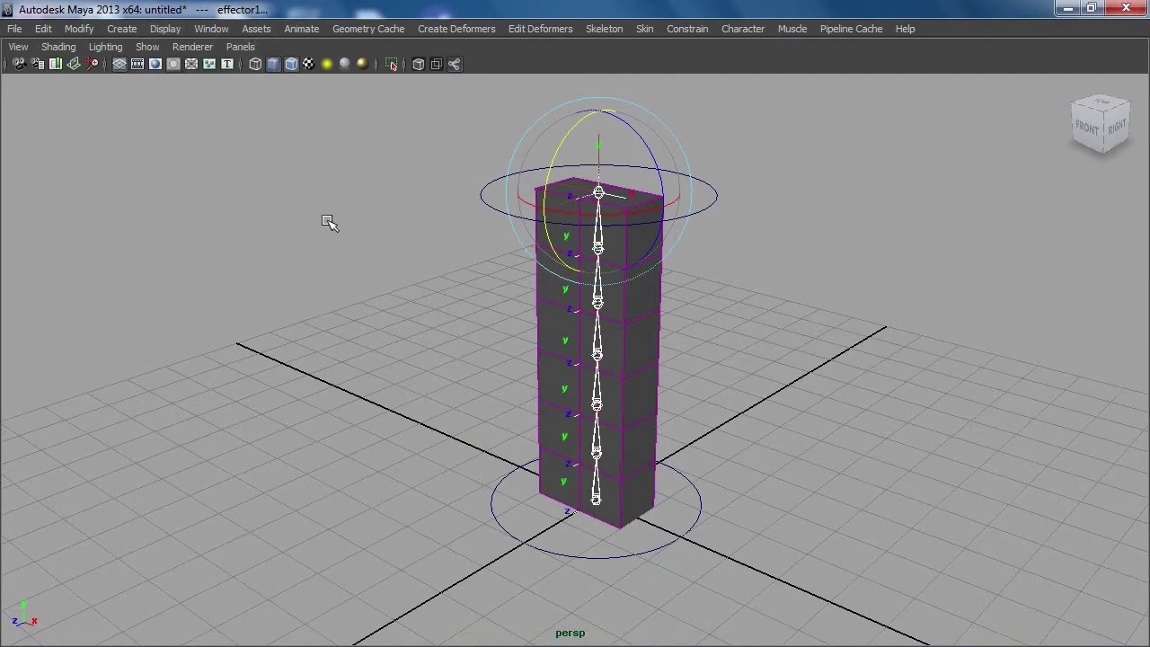
pyautogui.moveTo(709, 404)
pyautogui.keyDown('alt'); pyautogui.mouseDown()
pyautogui.moveTo(650, 425)
pyautogui.moveTo(381, 423)
pyautogui.moveTo(635, 341)
pyautogui.moveTo(380, 360)
pyautogui.moveTo(437, 365)
pyautogui.mouseUp(); pyautogui.keyUp('alt')
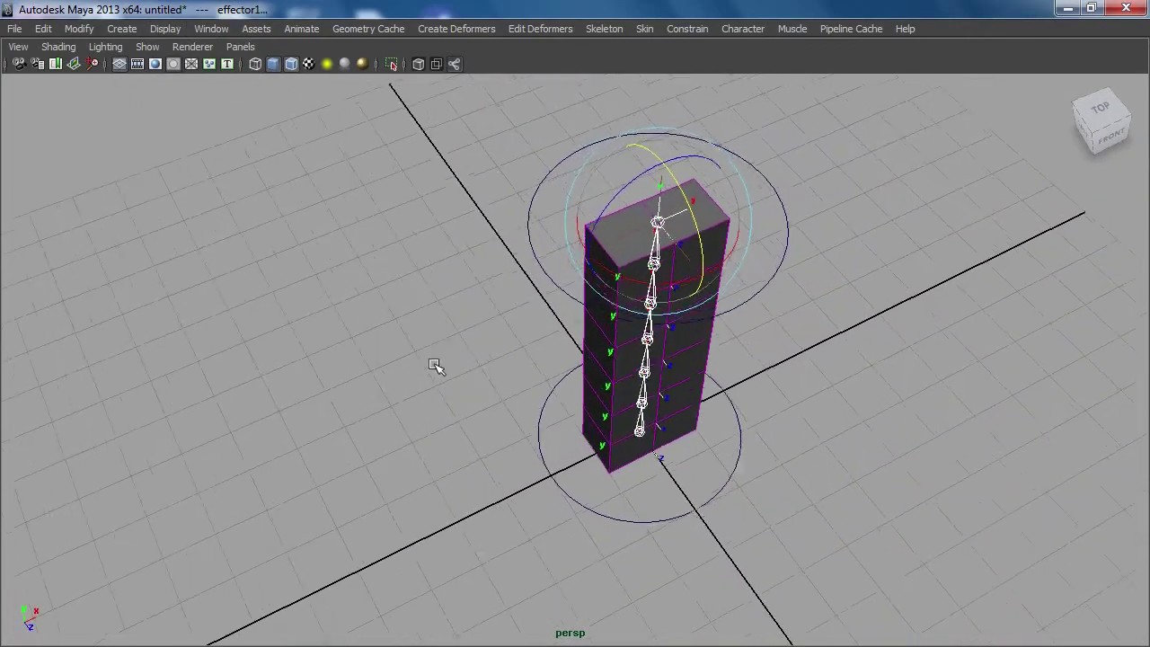
# Step: Hide polygon objects so the column mesh disappears, leaving the skeleton visible
pyautogui.click(147, 46)
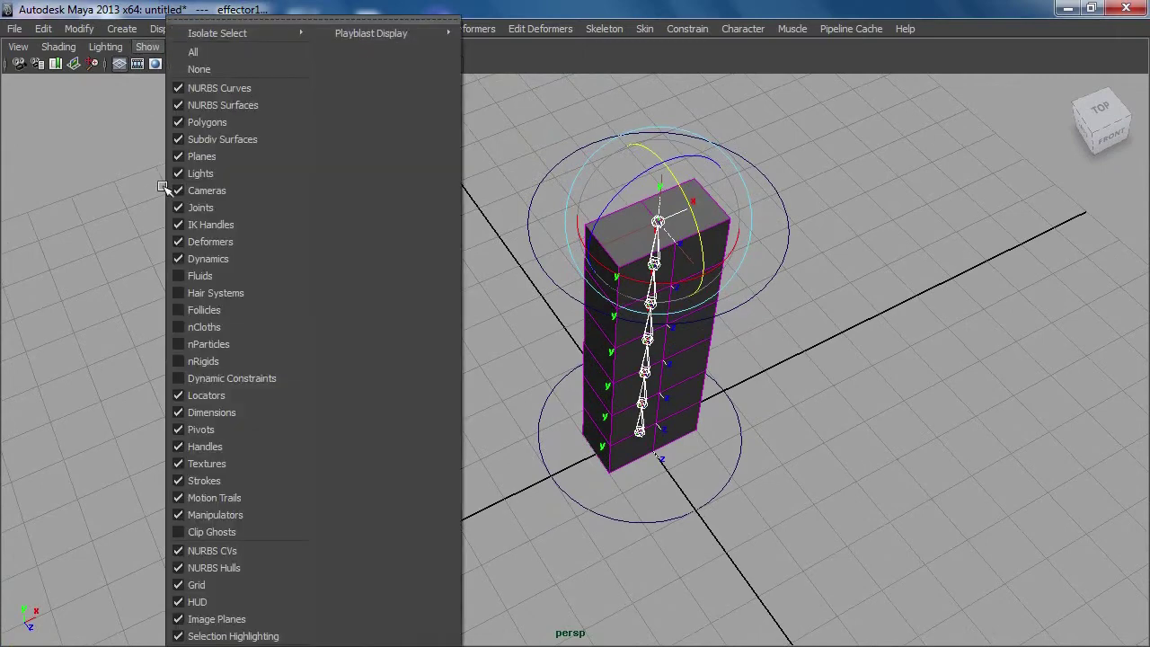
pyautogui.click(208, 122)
pyautogui.moveTo(511, 323)
pyautogui.keyDown('alt'); pyautogui.mouseDown()
pyautogui.moveTo(669, 373)
pyautogui.moveTo(732, 375)
pyautogui.moveTo(657, 334)
pyautogui.mouseUp(); pyautogui.keyUp('alt')
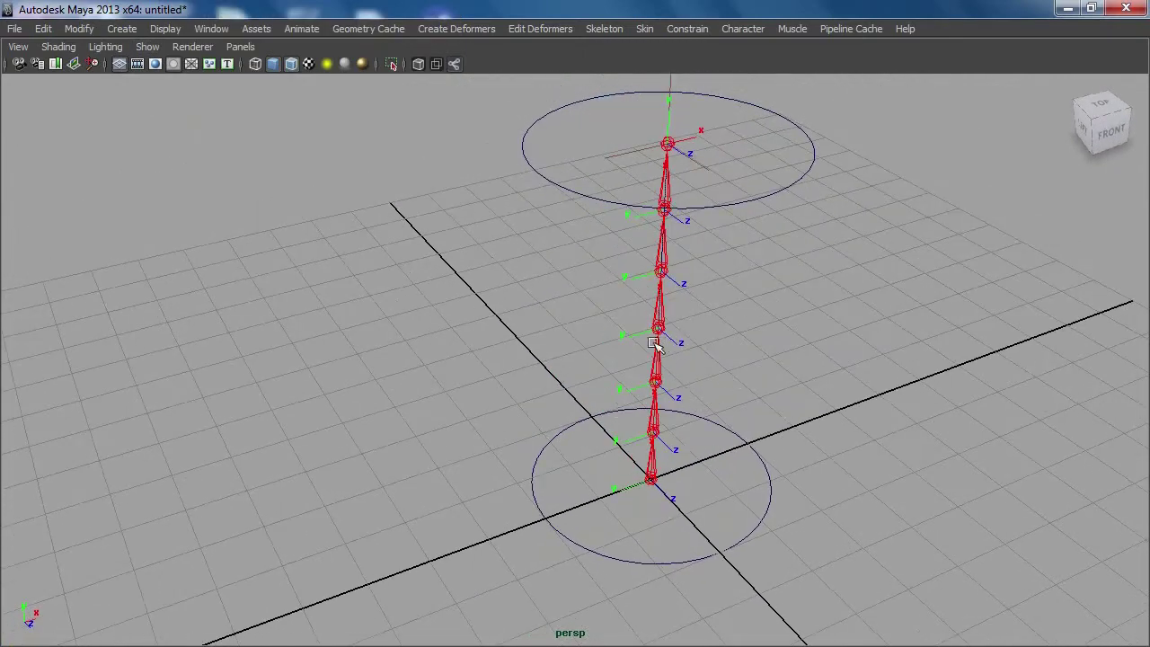
pyautogui.keyDown('alt'); pyautogui.moveTo(568, 366); pyautogui.dragTo(675, 362); pyautogui.keyUp('alt')
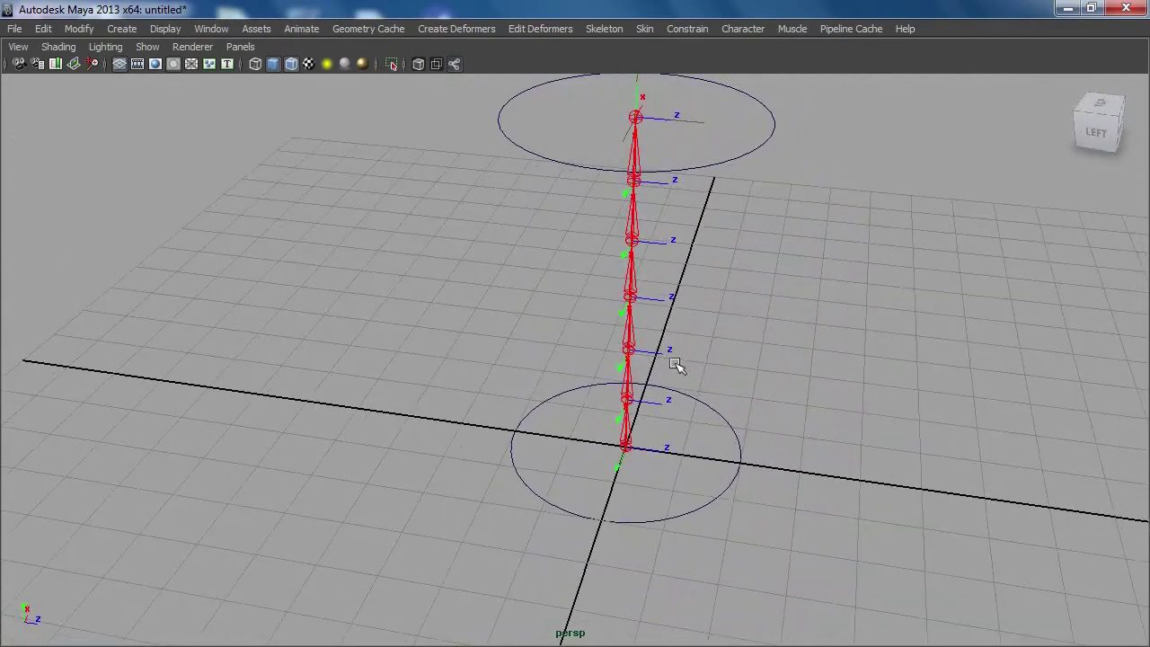
pyautogui.keyDown('alt'); pyautogui.moveTo(762, 354); pyautogui.dragTo(731, 308); pyautogui.keyUp('alt')
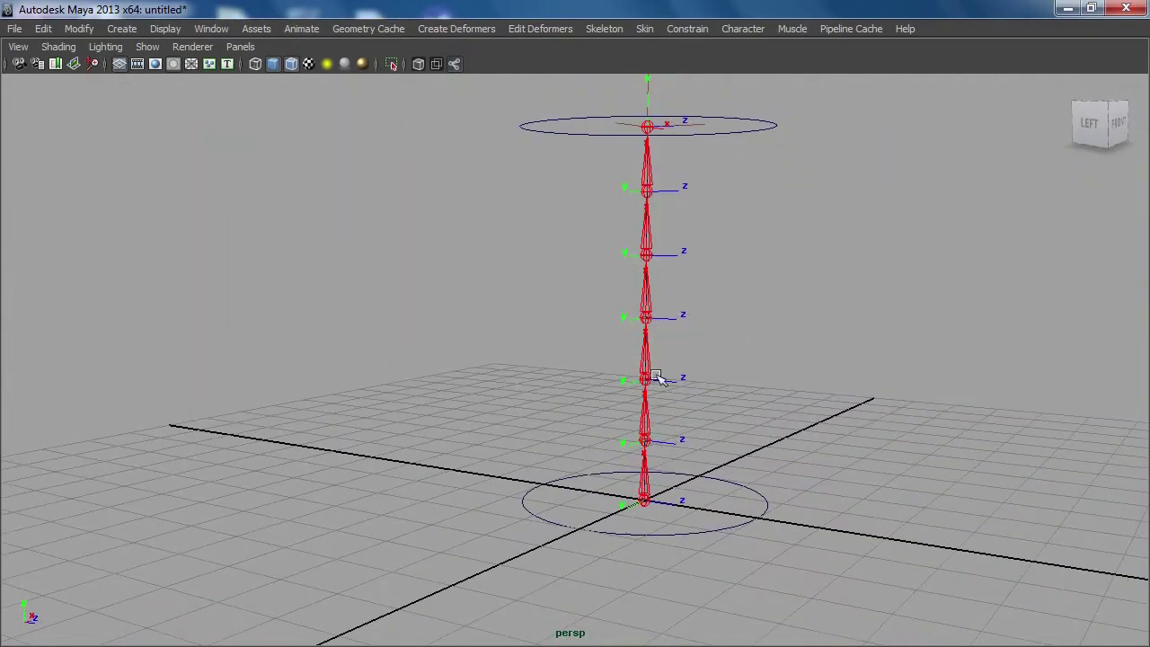
pyautogui.keyDown('alt'); pyautogui.moveTo(675, 141); pyautogui.dragTo(719, 261); pyautogui.keyUp('alt')
# Step: Select ctrl2 and ctrl1 and turn off the ground grid
pyautogui.click(795, 160)
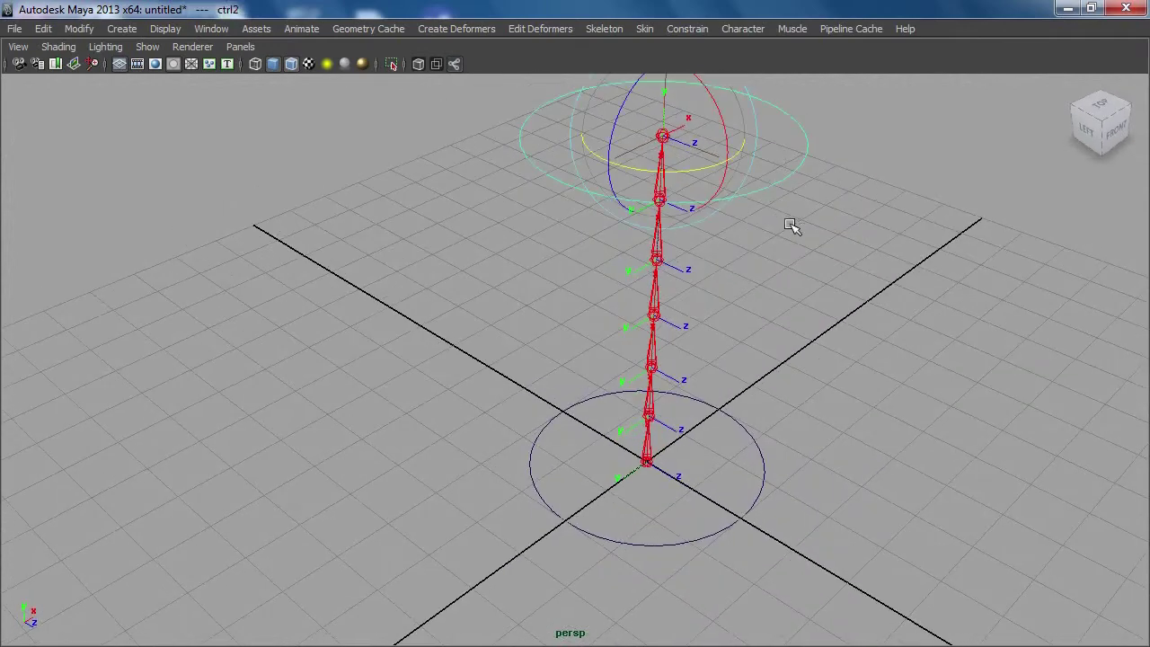
pyautogui.moveTo(786, 224)
pyautogui.keyDown('alt'); pyautogui.mouseDown()
pyautogui.moveTo(746, 318)
pyautogui.moveTo(703, 319)
pyautogui.mouseUp(); pyautogui.keyUp('alt')
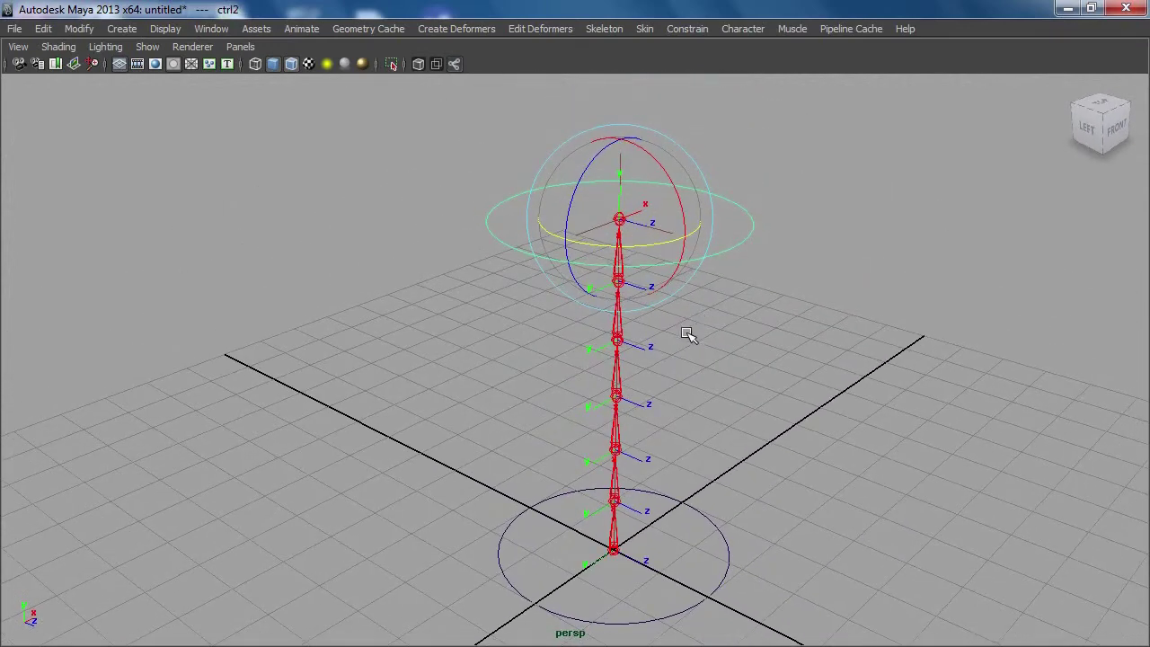
pyautogui.click(731, 577)
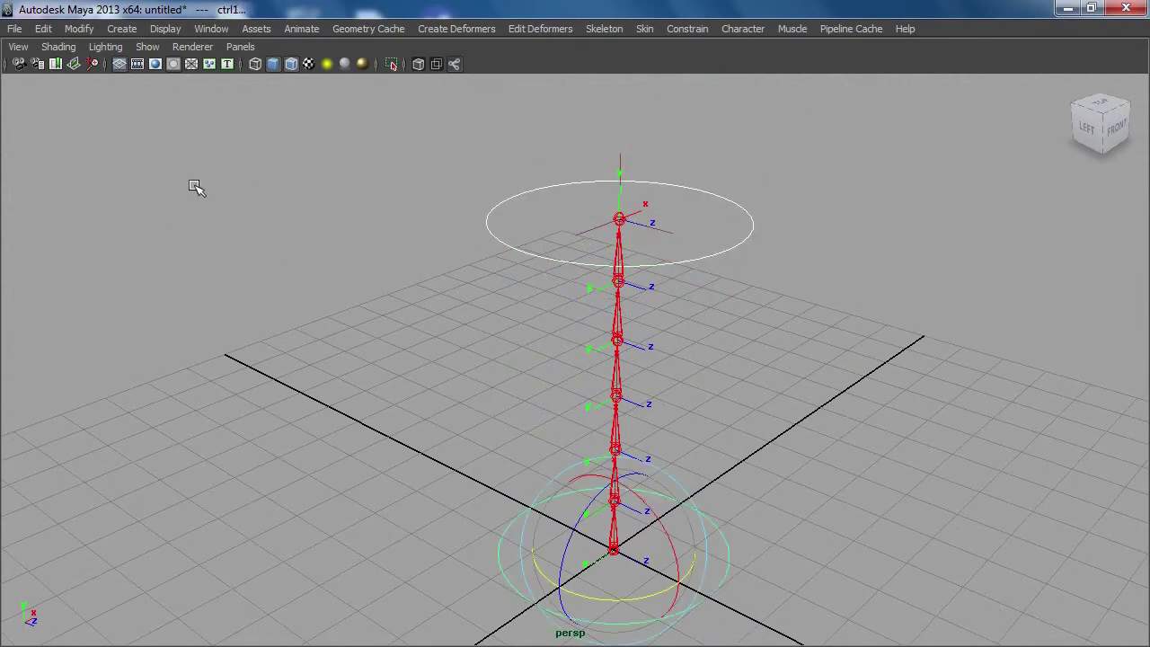
pyautogui.click(120, 64)
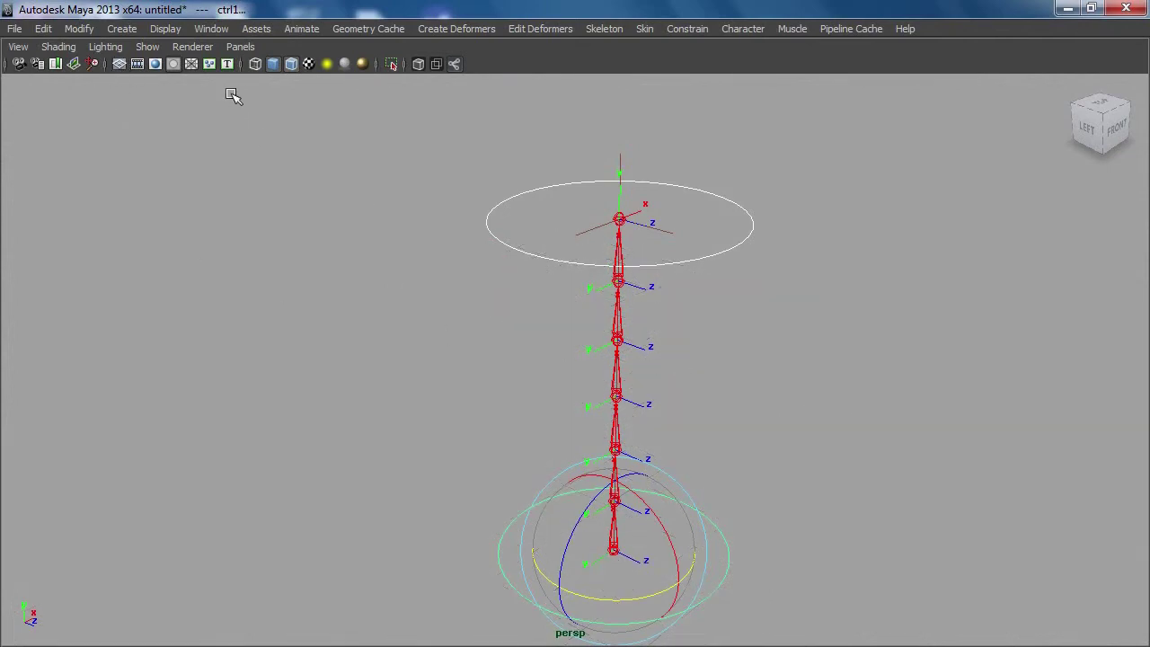
# Step: Isolate the two circle controls and display their Local Rotation Axes
pyautogui.click(391, 64)
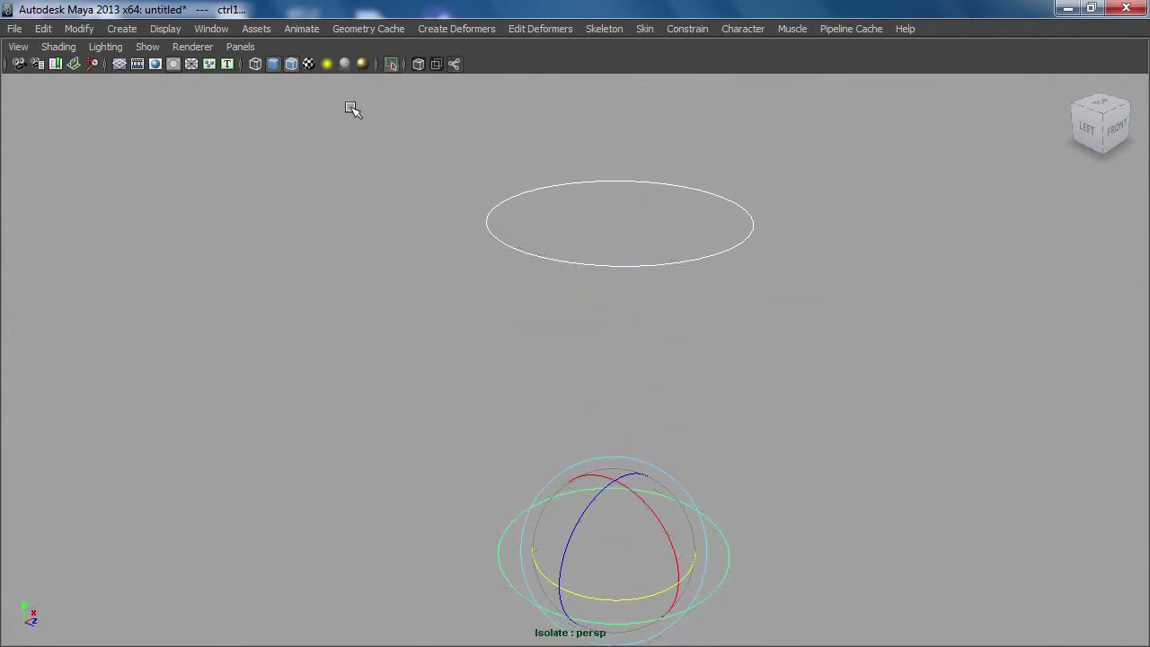
pyautogui.click(160, 26)
pyautogui.moveTo(206, 178)
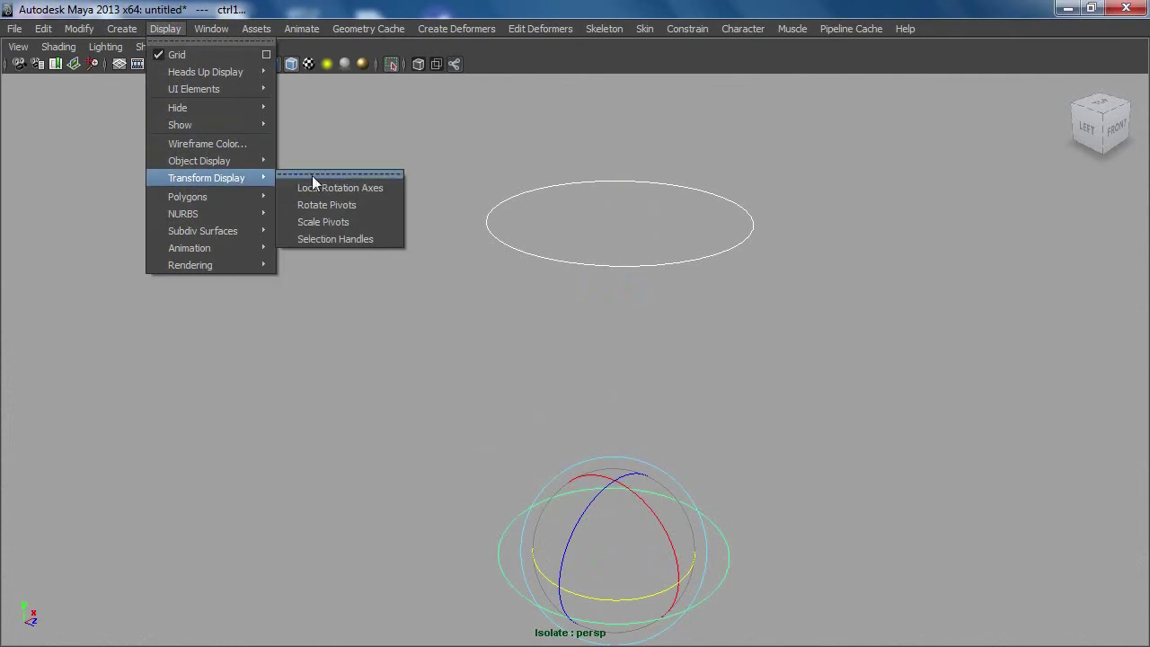
pyautogui.click(315, 184)
pyautogui.keyDown('alt'); pyautogui.moveTo(784, 369); pyautogui.dragTo(727, 390); pyautogui.keyUp('alt')
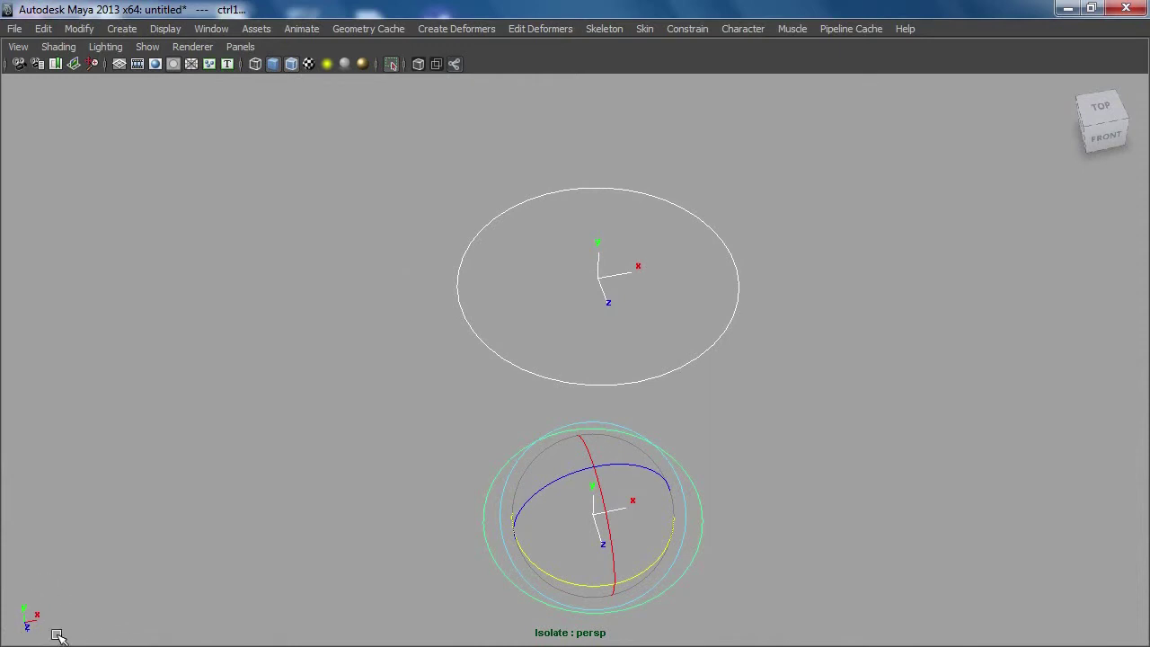
pyautogui.moveTo(154, 431)
pyautogui.keyDown('alt'); pyautogui.mouseDown()
pyautogui.moveTo(271, 384)
pyautogui.moveTo(326, 393)
pyautogui.mouseUp(); pyautogui.keyUp('alt')
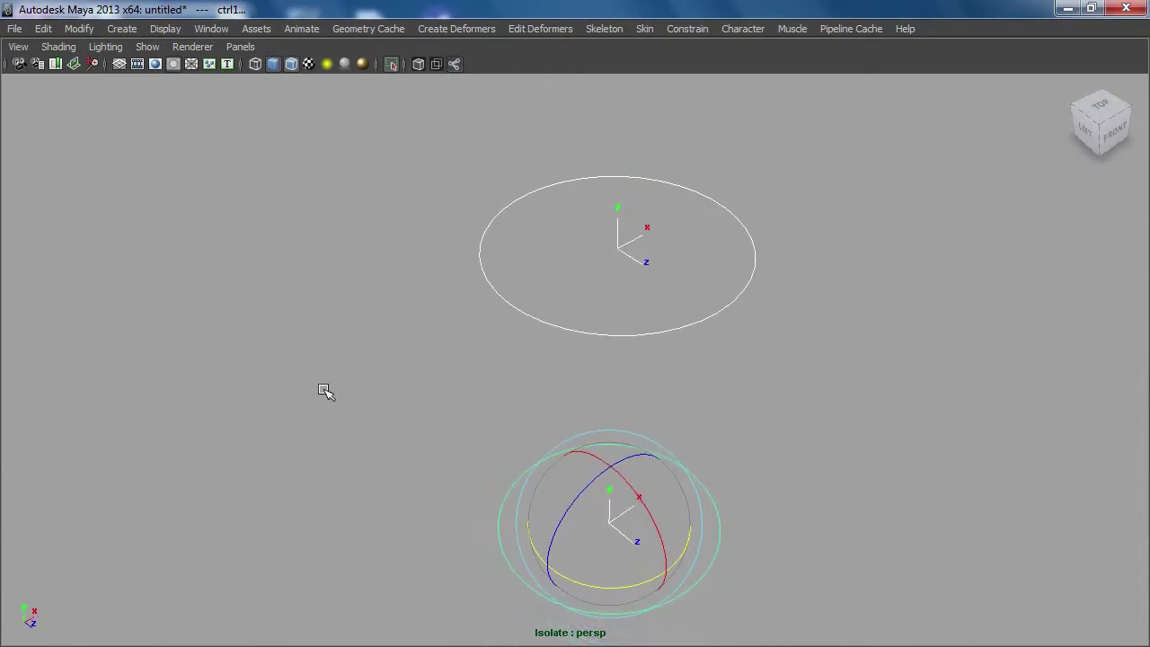
pyautogui.moveTo(647, 260)
pyautogui.keyDown('alt'); pyautogui.mouseDown()
pyautogui.moveTo(623, 257)
pyautogui.moveTo(693, 318)
pyautogui.moveTo(552, 265)
pyautogui.mouseUp(); pyautogui.keyUp('alt')
# Step: Turn off Isolate Select to bring the joints back, then deselect the controls
pyautogui.click(155, 48)
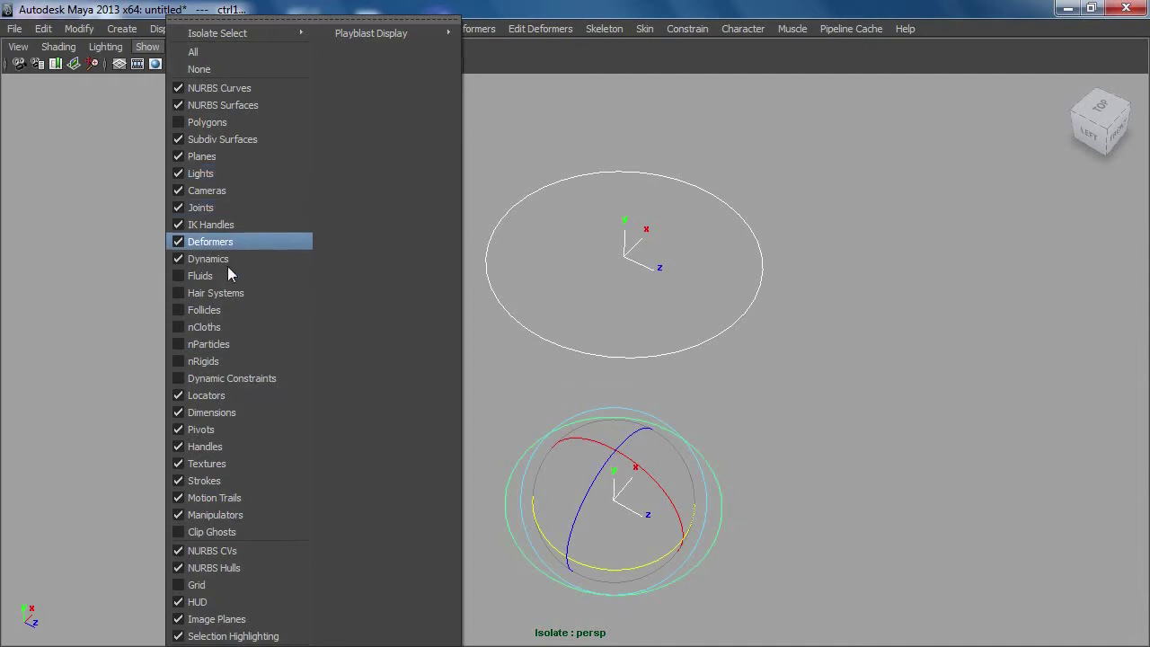
pyautogui.click(863, 212)
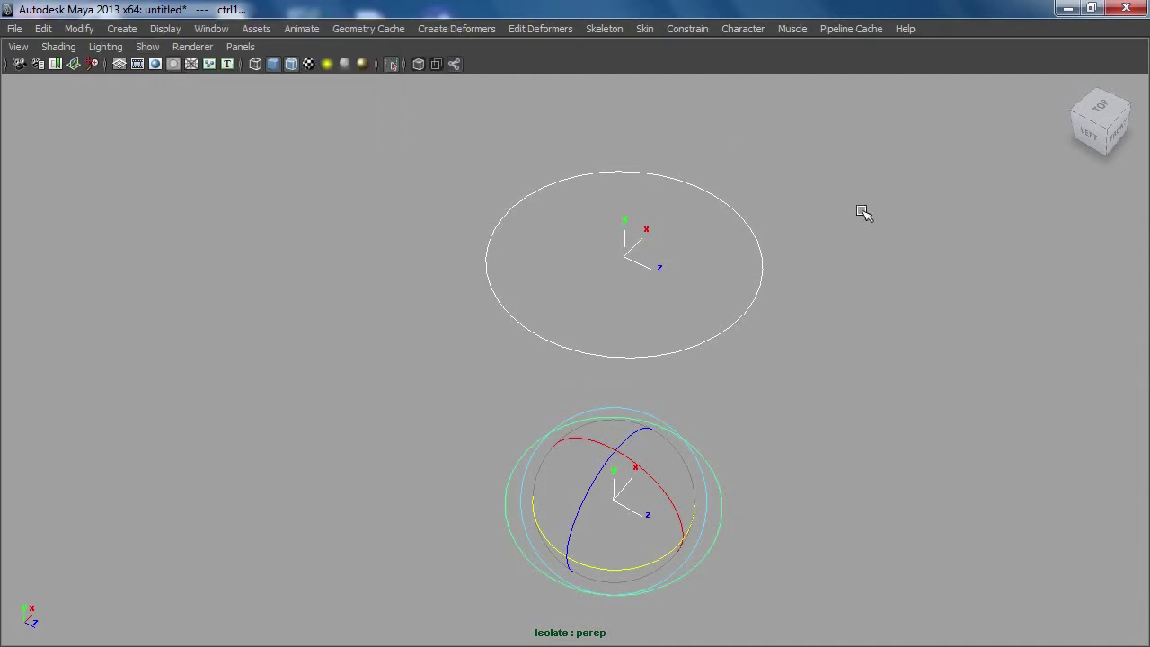
pyautogui.click(392, 64)
pyautogui.keyDown('alt'); pyautogui.moveTo(546, 288); pyautogui.dragTo(532, 276); pyautogui.keyUp('alt')
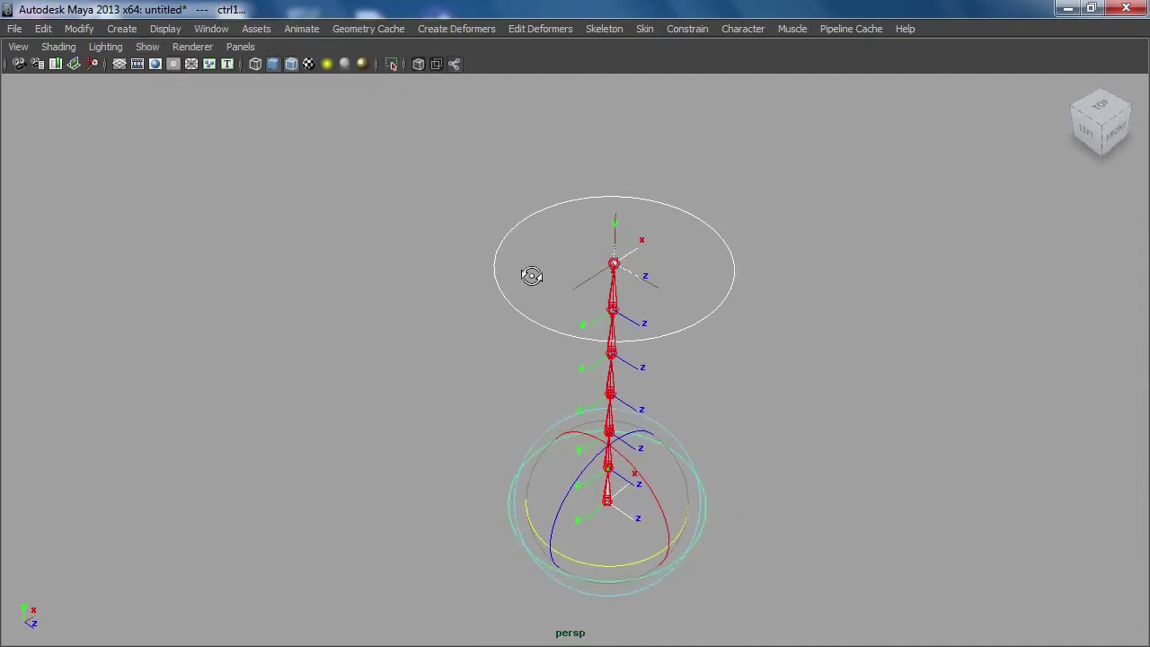
pyautogui.click(849, 378)
pyautogui.keyDown('alt'); pyautogui.moveTo(836, 378); pyautogui.dragTo(789, 370); pyautogui.keyUp('alt')
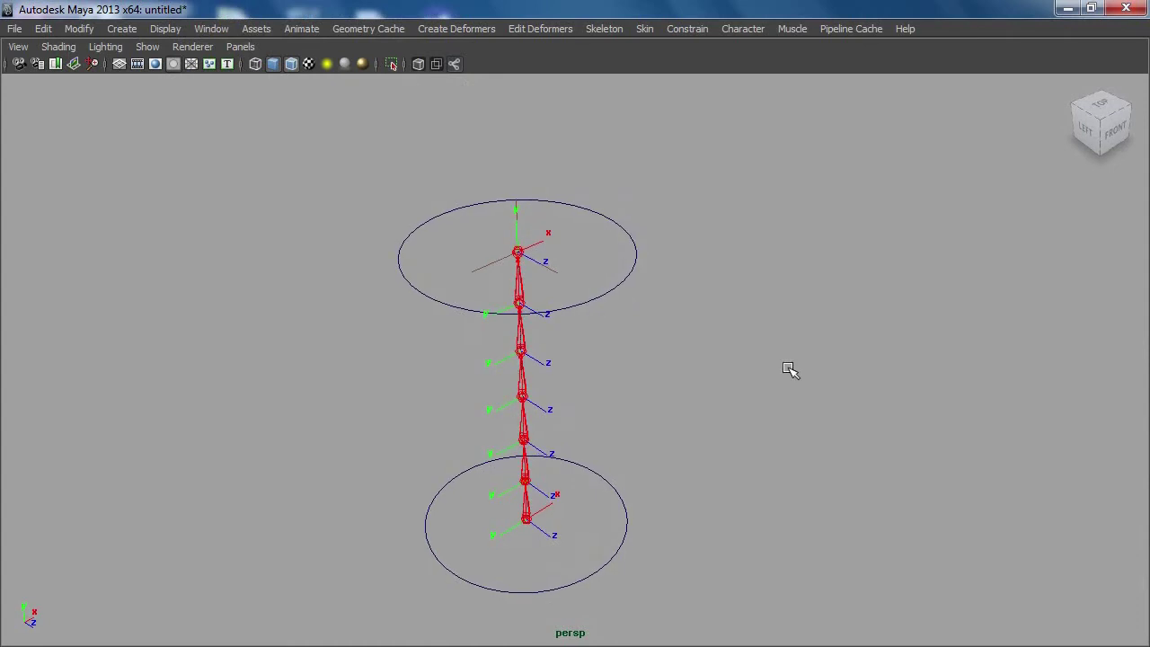
# Step: Select ikHandle1 in the Attribute Editor and check Enable Twist Controls
pyautogui.hotkey('ctrl', 'a')
pyautogui.moveTo(557, 385)
pyautogui.keyDown('alt'); pyautogui.mouseDown()
pyautogui.moveTo(501, 382)
pyautogui.moveTo(565, 360)
pyautogui.moveTo(539, 372)
pyautogui.mouseUp(); pyautogui.keyUp('alt')
pyautogui.click(424, 305)
pyautogui.click(562, 362)
pyautogui.click(376, 289)
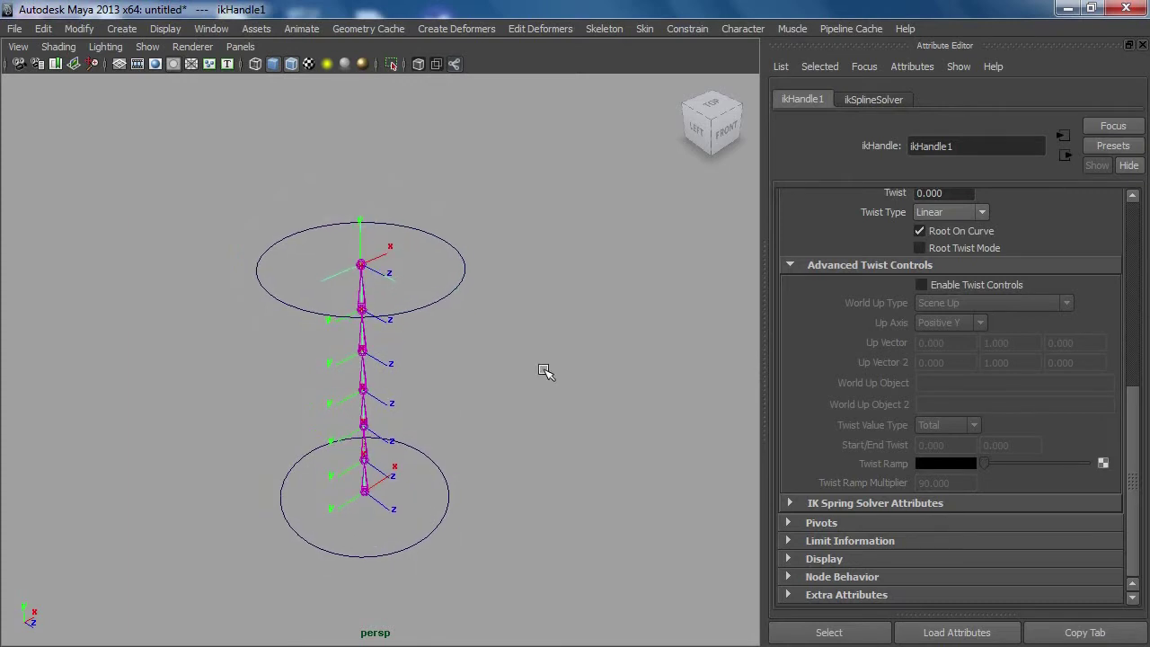
pyautogui.click(980, 284)
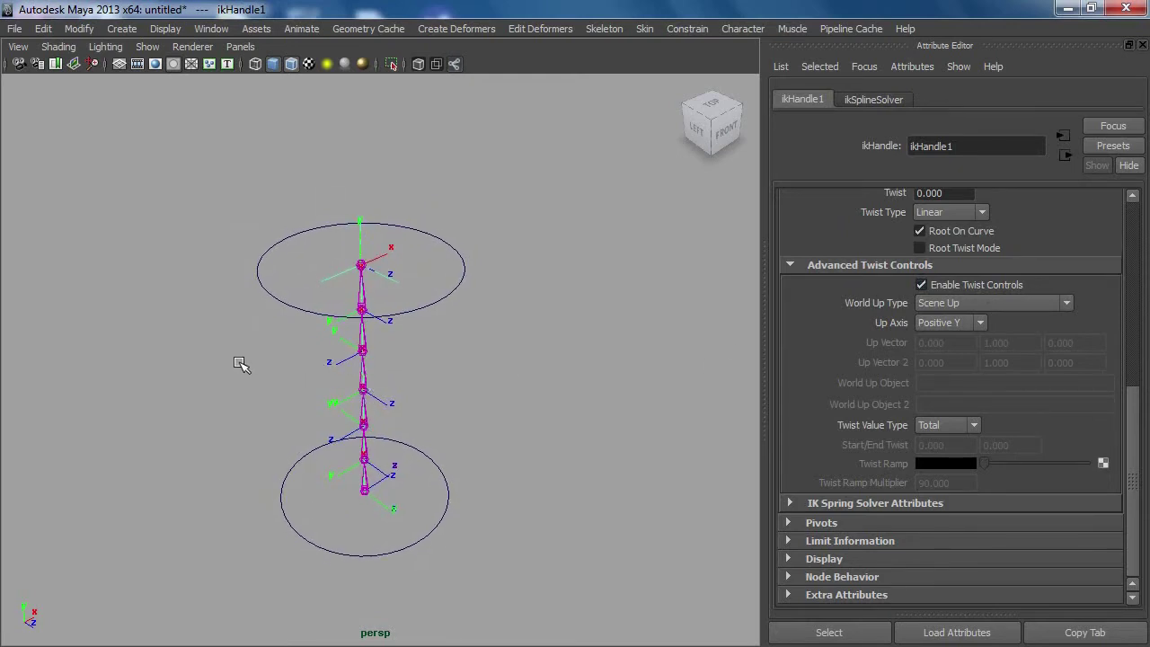
# Step: Show polygon objects again to reveal the twisted column, then return to ikHandle1's attributes
pyautogui.press('space')
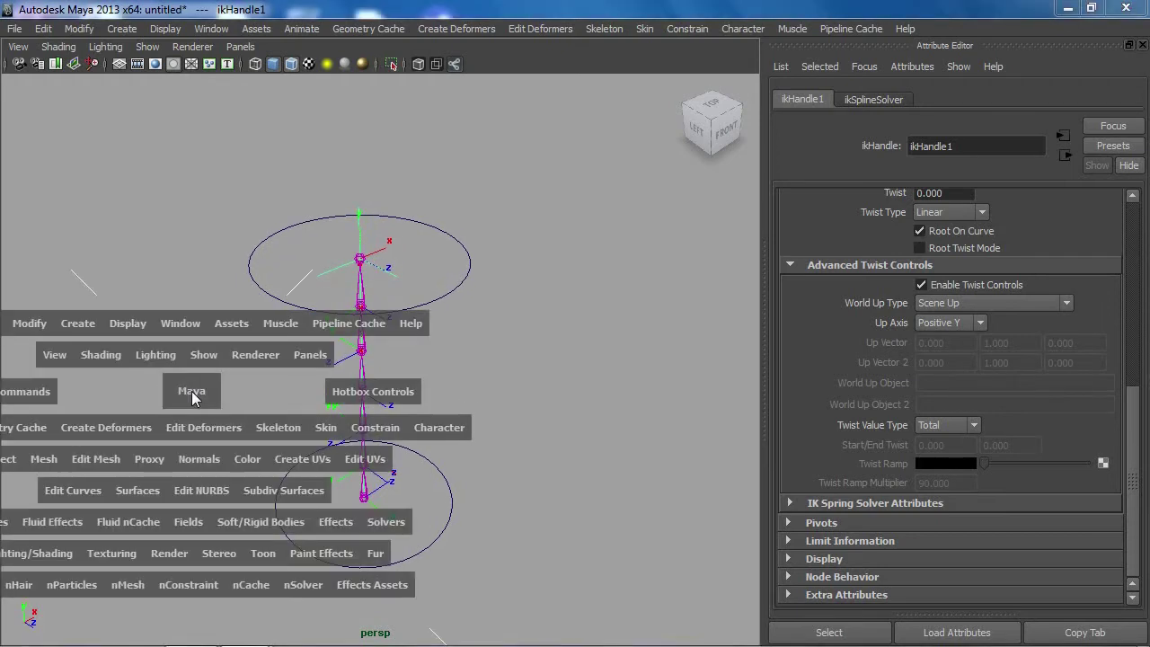
pyautogui.click(553, 361)
pyautogui.middleClick(620, 357)
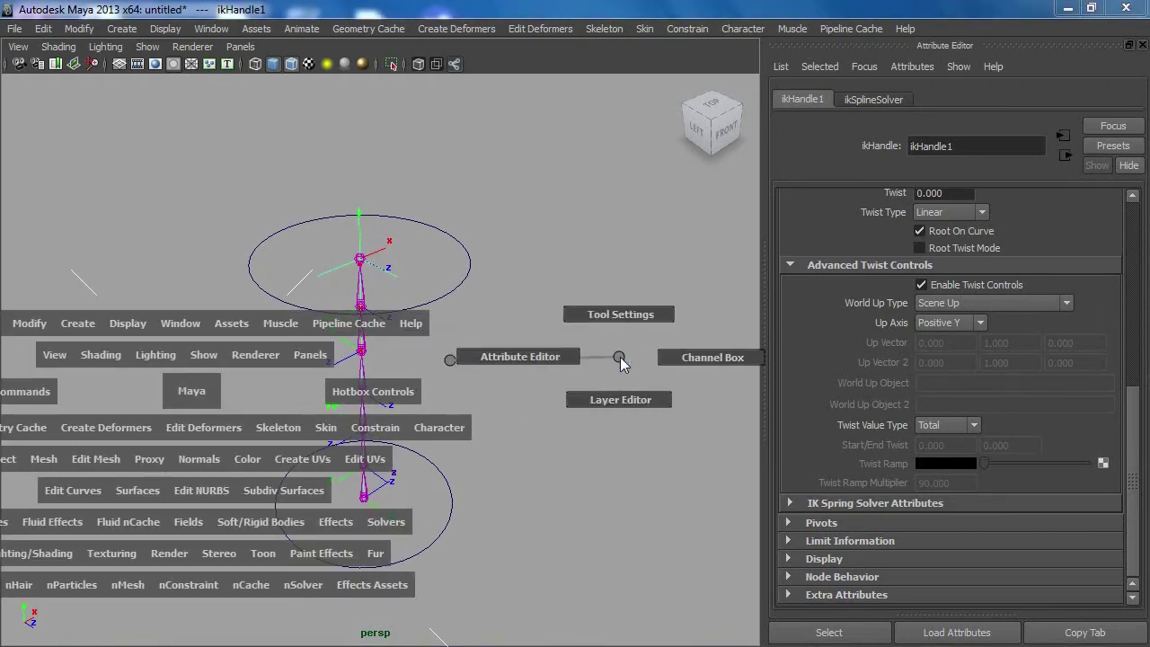
pyautogui.moveTo(620, 357); pyautogui.dragTo(712, 356)
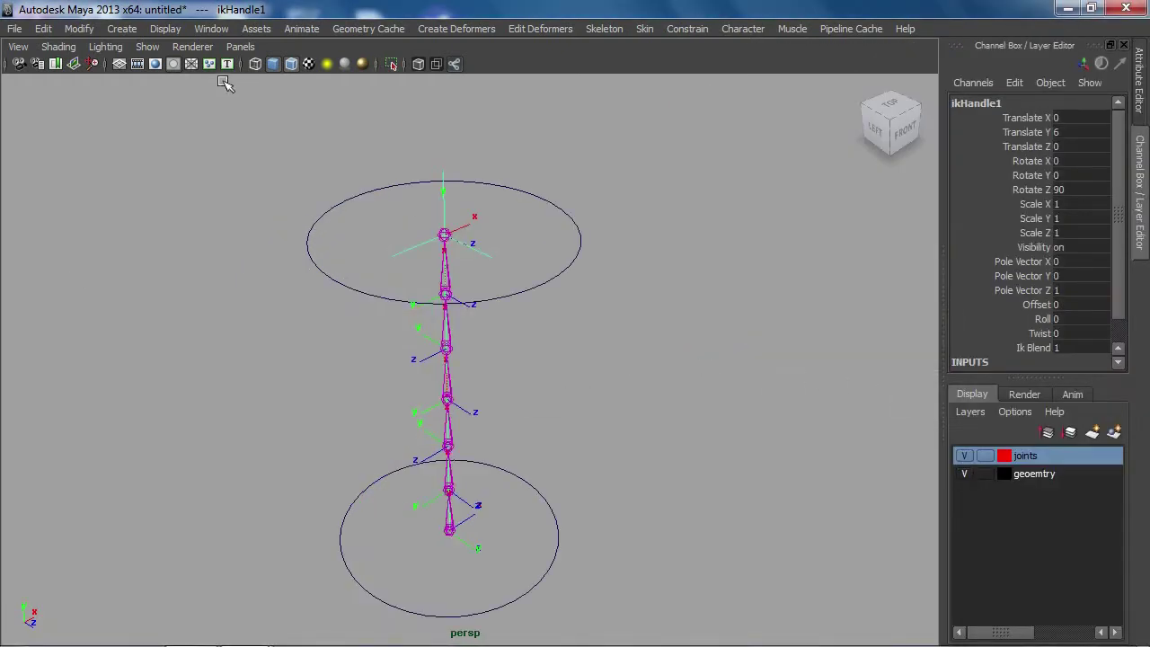
pyautogui.click(147, 47)
pyautogui.click(205, 117)
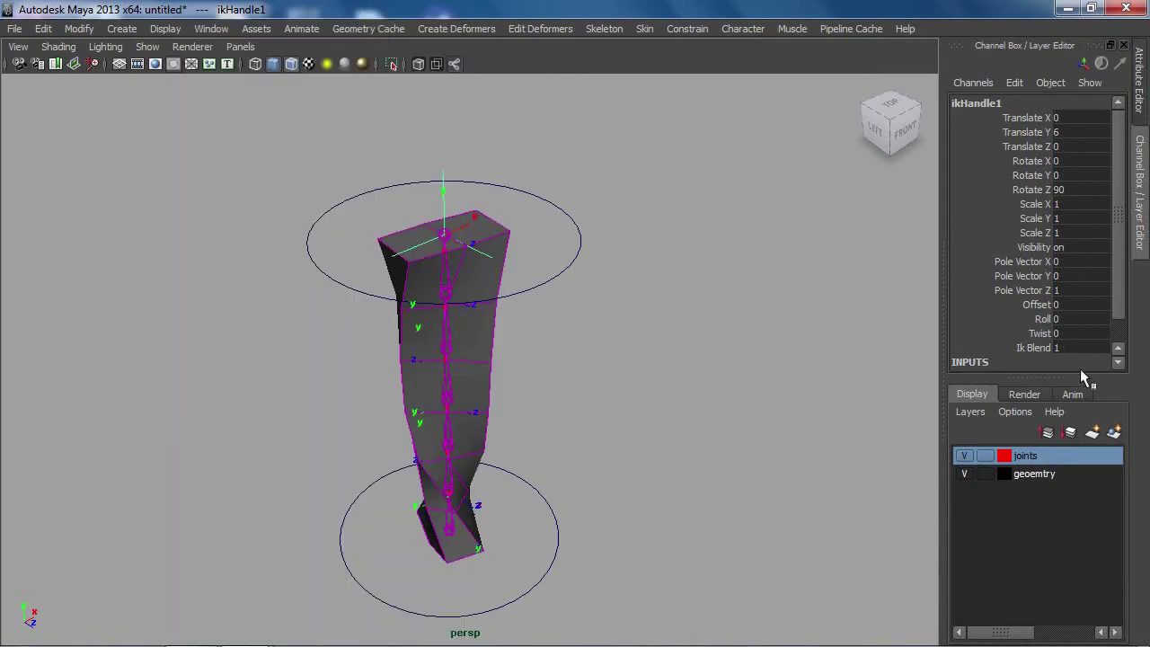
pyautogui.click(1136, 109)
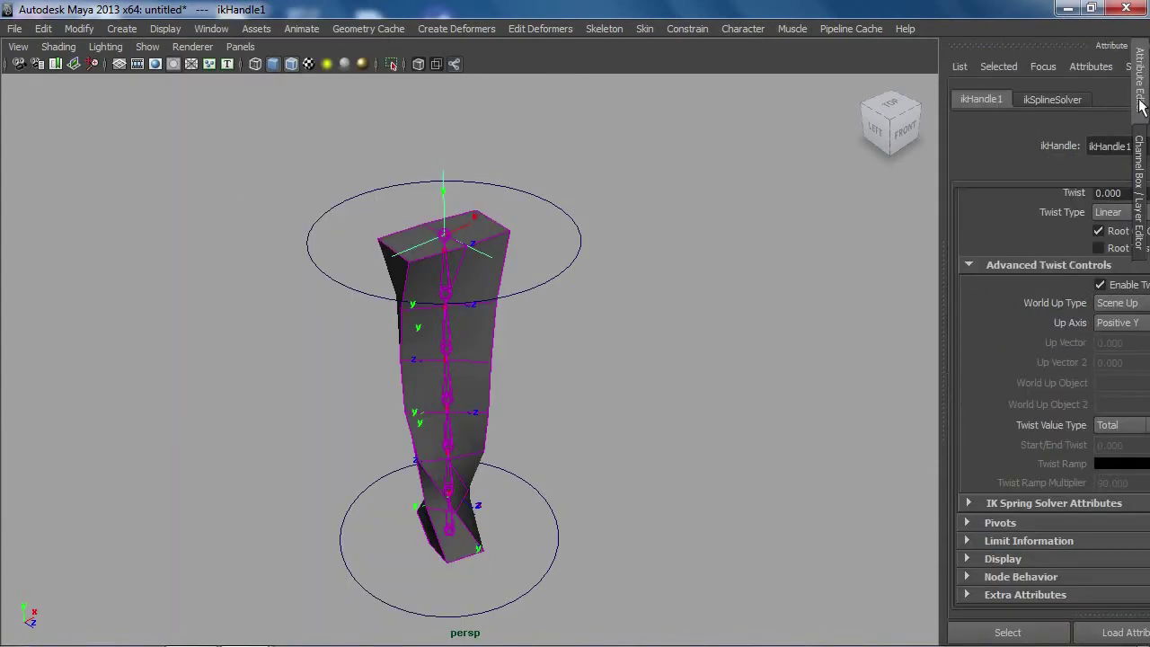
# Step: Set ikHandle1's Advanced Twist World Up Type to Object Rotation Up (Start/End)
pyautogui.moveTo(942, 386); pyautogui.dragTo(739, 389)
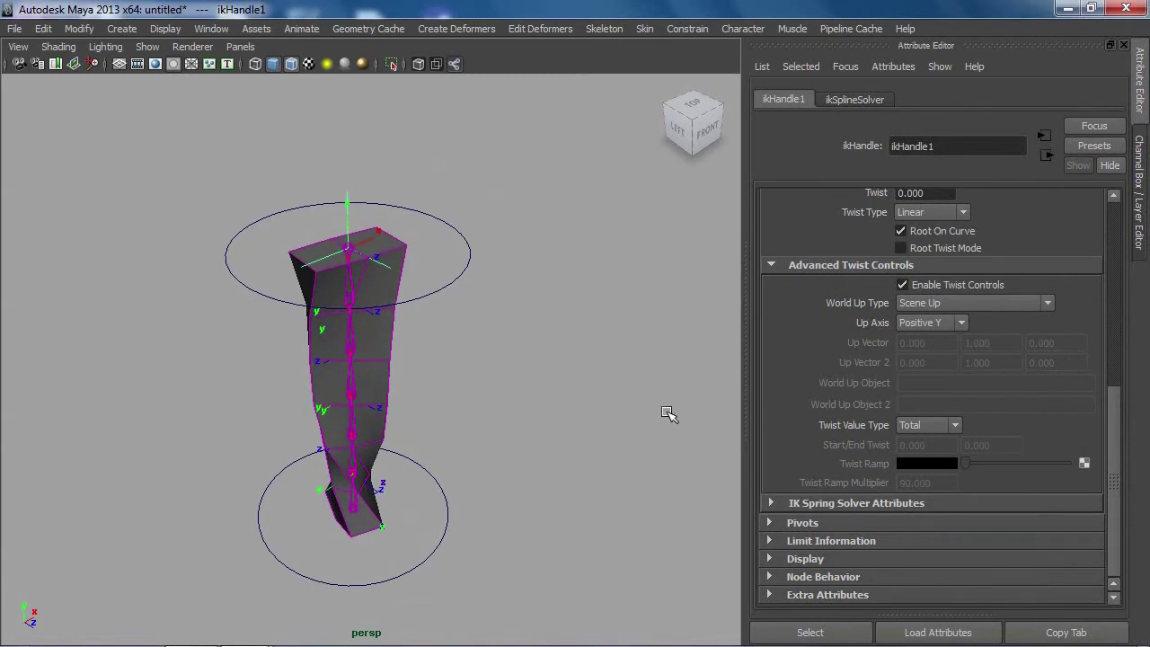
pyautogui.click(948, 303)
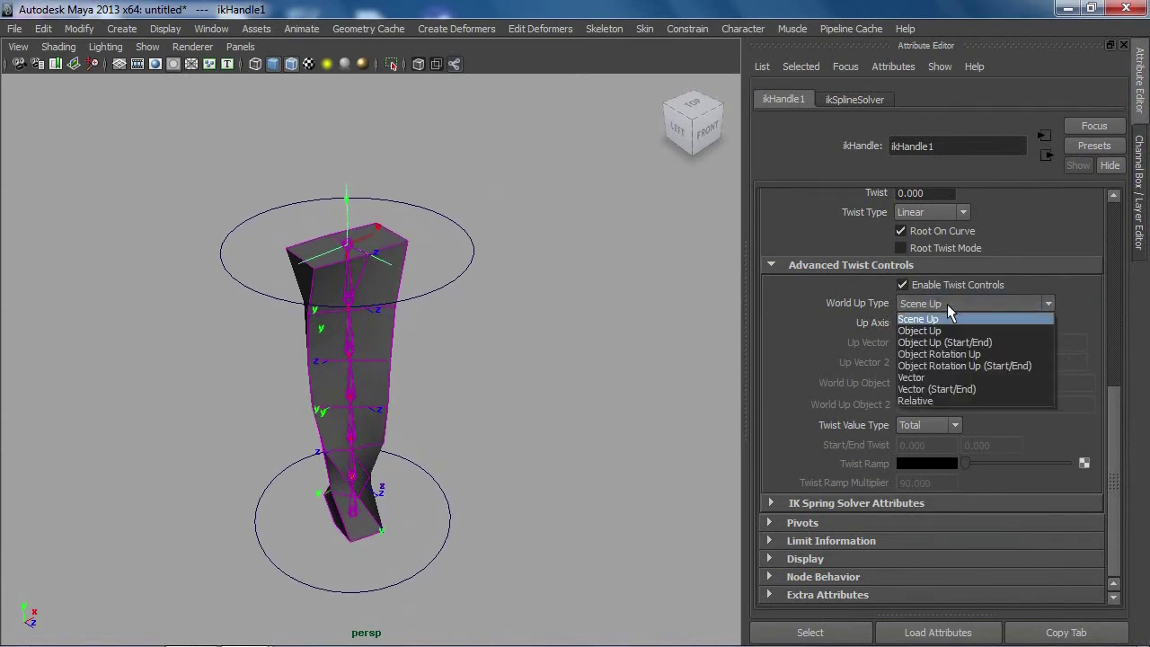
pyautogui.click(957, 365)
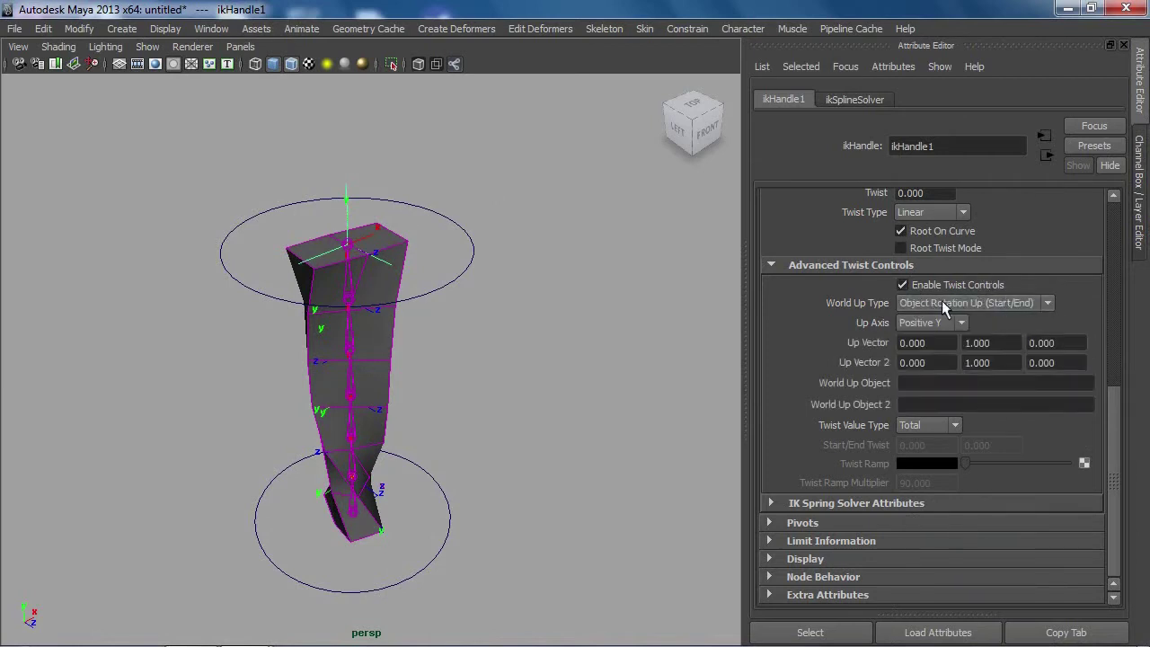
pyautogui.keyDown('alt'); pyautogui.moveTo(399, 429); pyautogui.dragTo(418, 419, button='middle'); pyautogui.keyUp('alt')
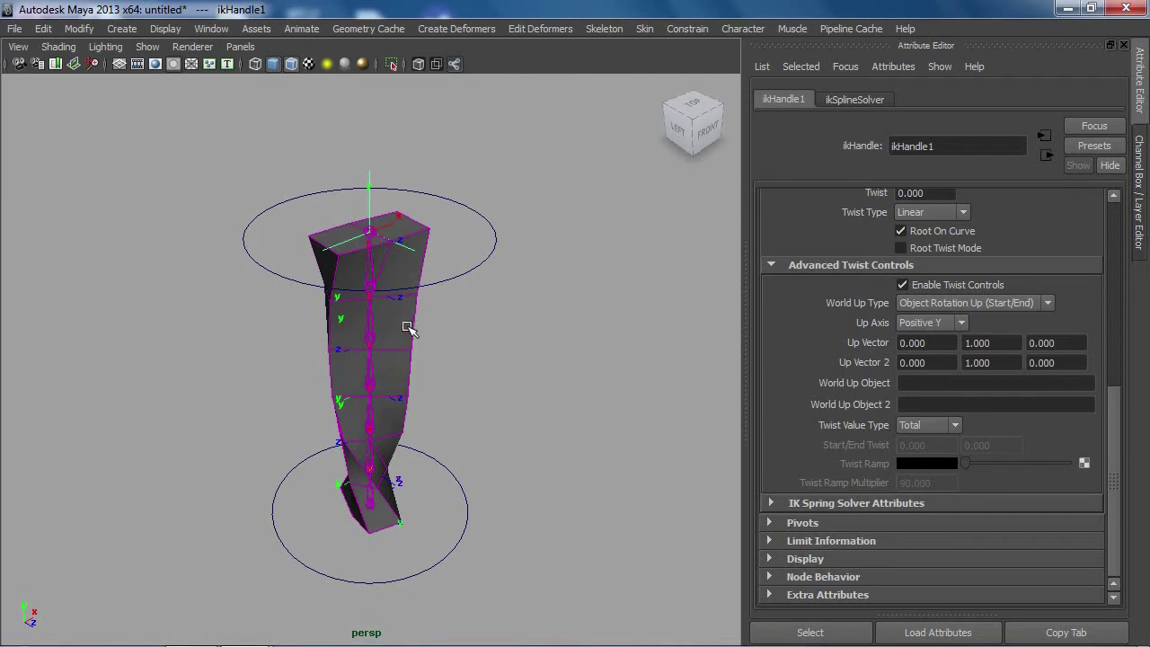
pyautogui.click(960, 323)
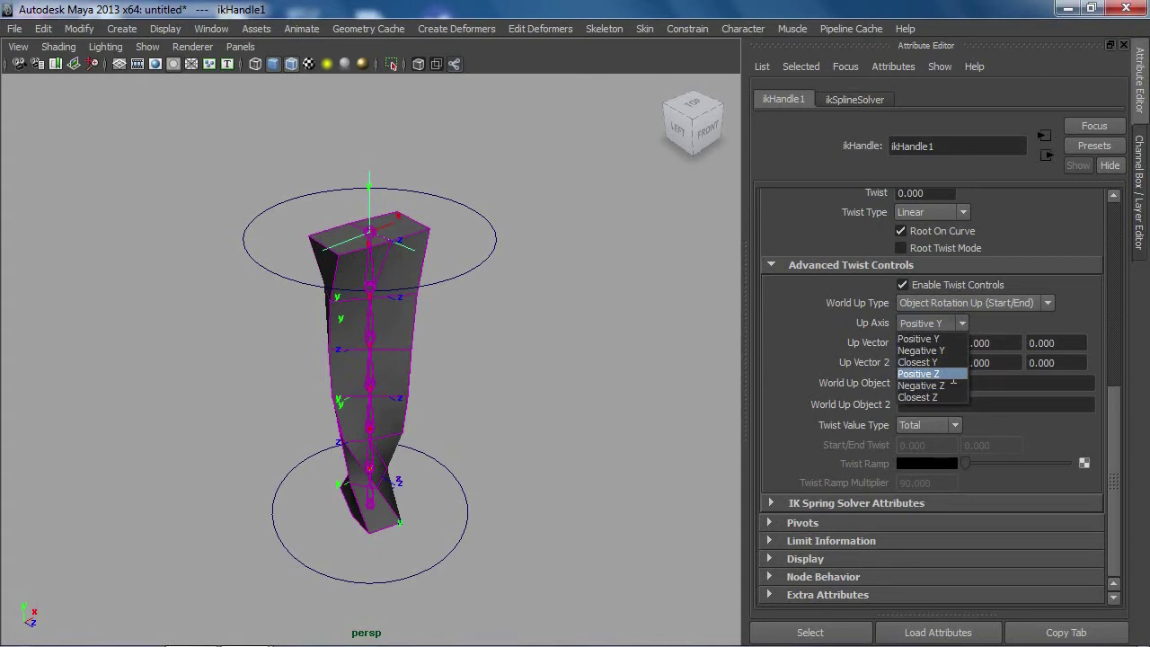
pyautogui.click(953, 374)
pyautogui.click(942, 319)
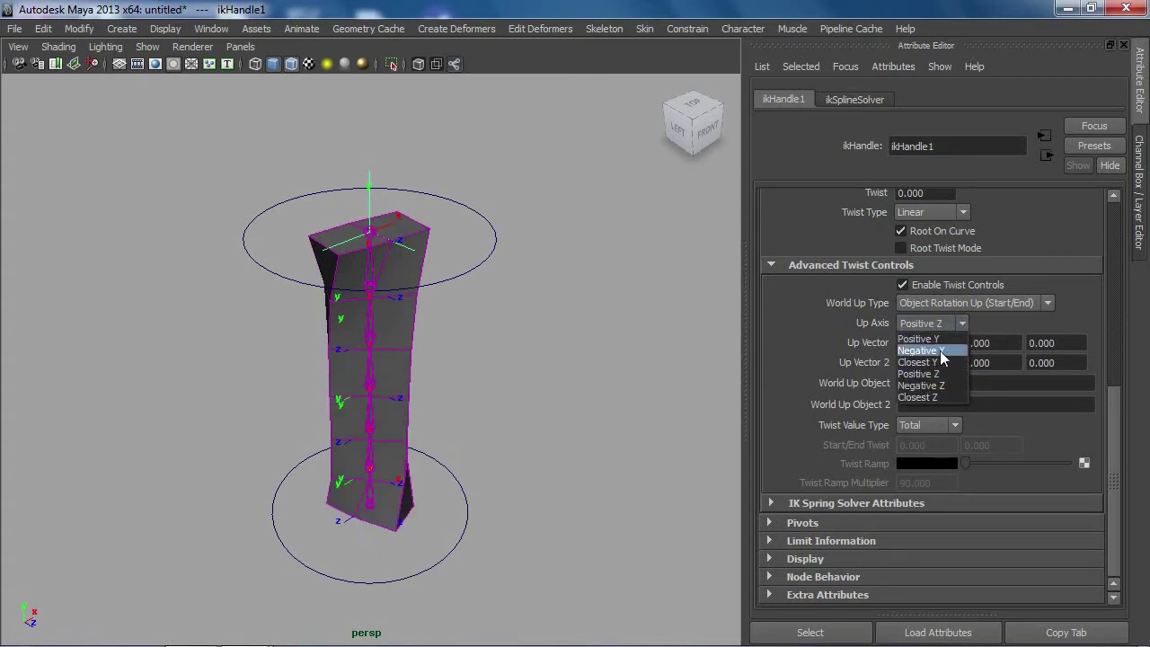
pyautogui.click(940, 349)
pyautogui.click(957, 327)
pyautogui.click(941, 340)
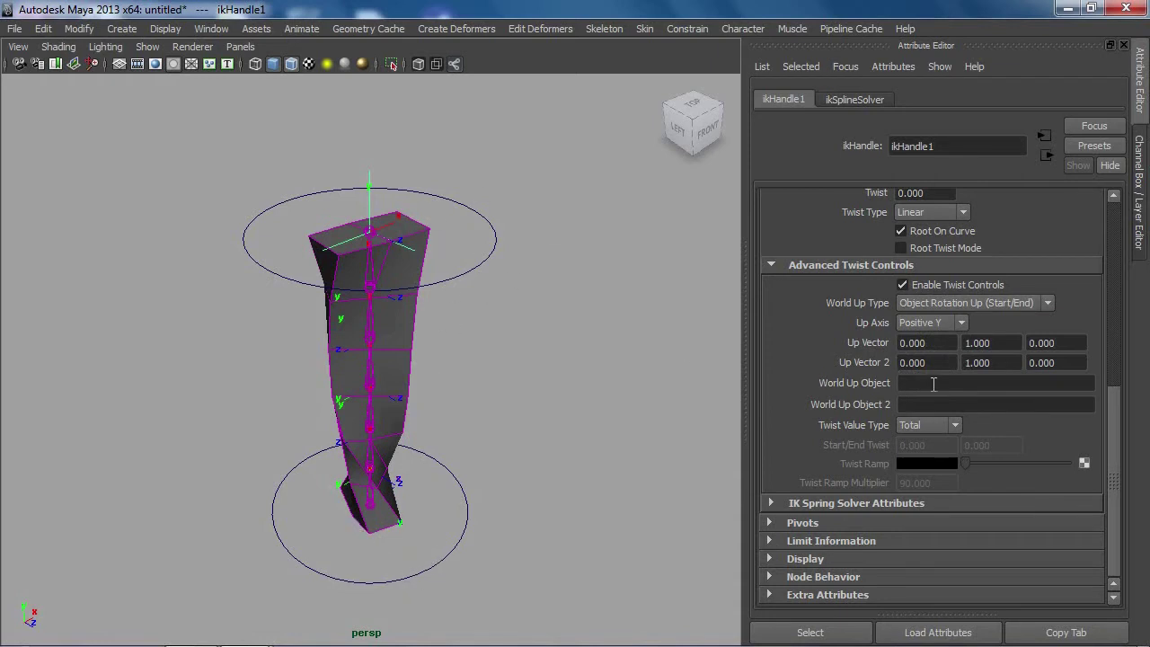
# Step: Enter ctrl1 as World Up Object and ctrl2 as World Up Object 2, then reselect ikHandle1
pyautogui.click(905, 384)
pyautogui.write('ctrl1')
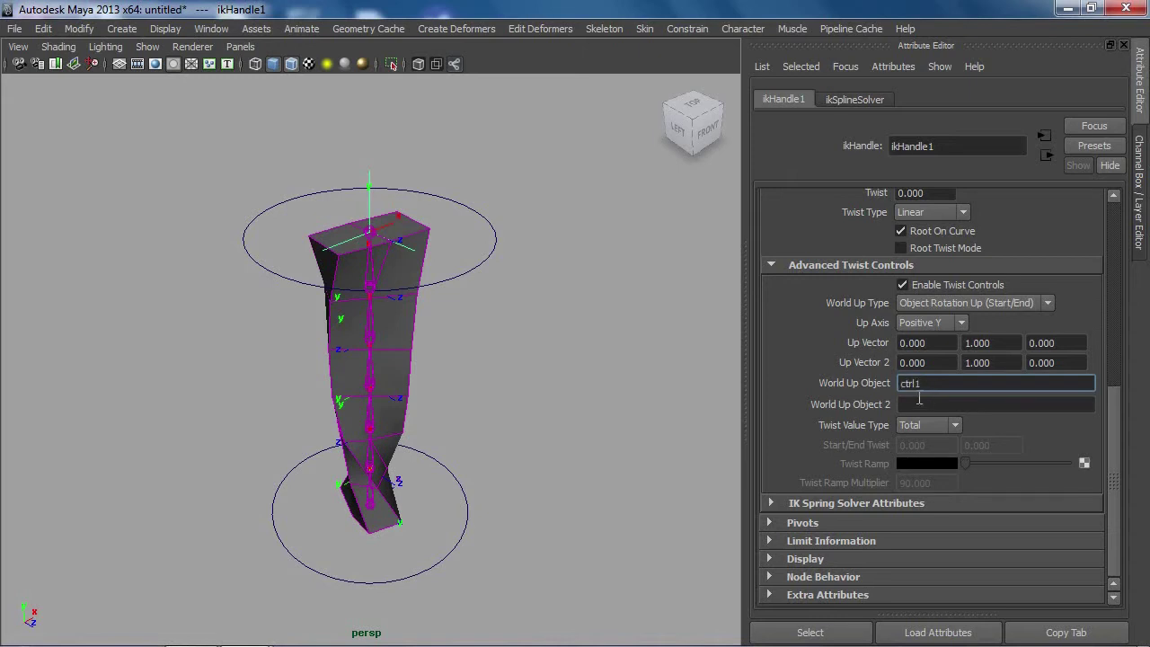
pyautogui.click(920, 403)
pyautogui.write('ctrl2')
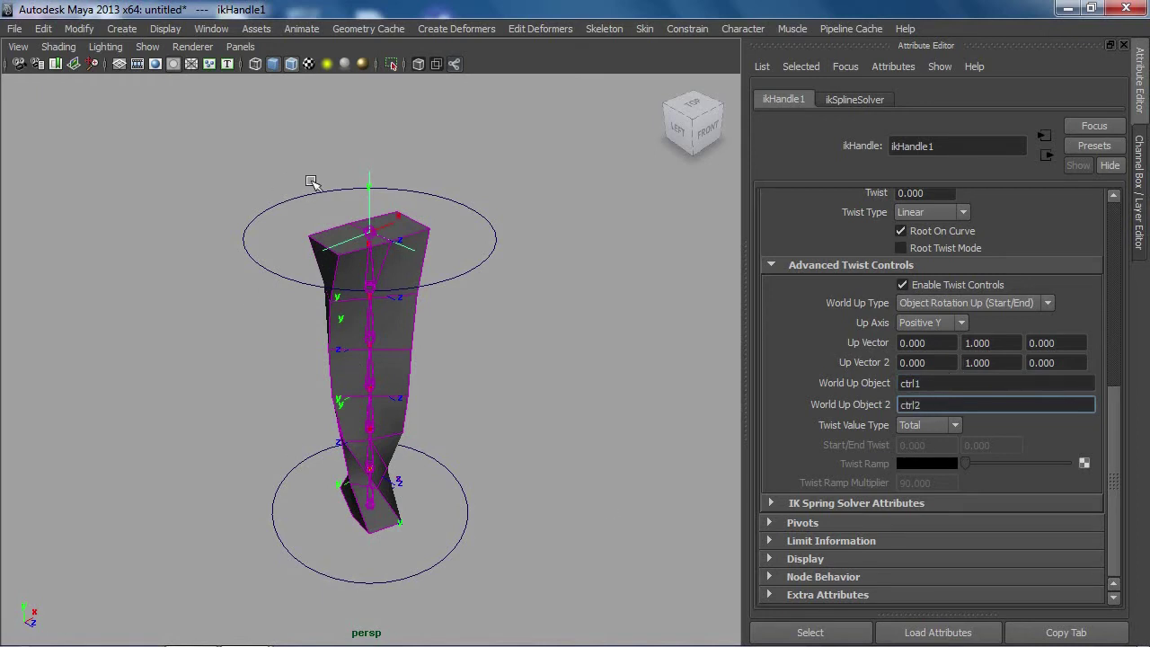
pyautogui.click(470, 269)
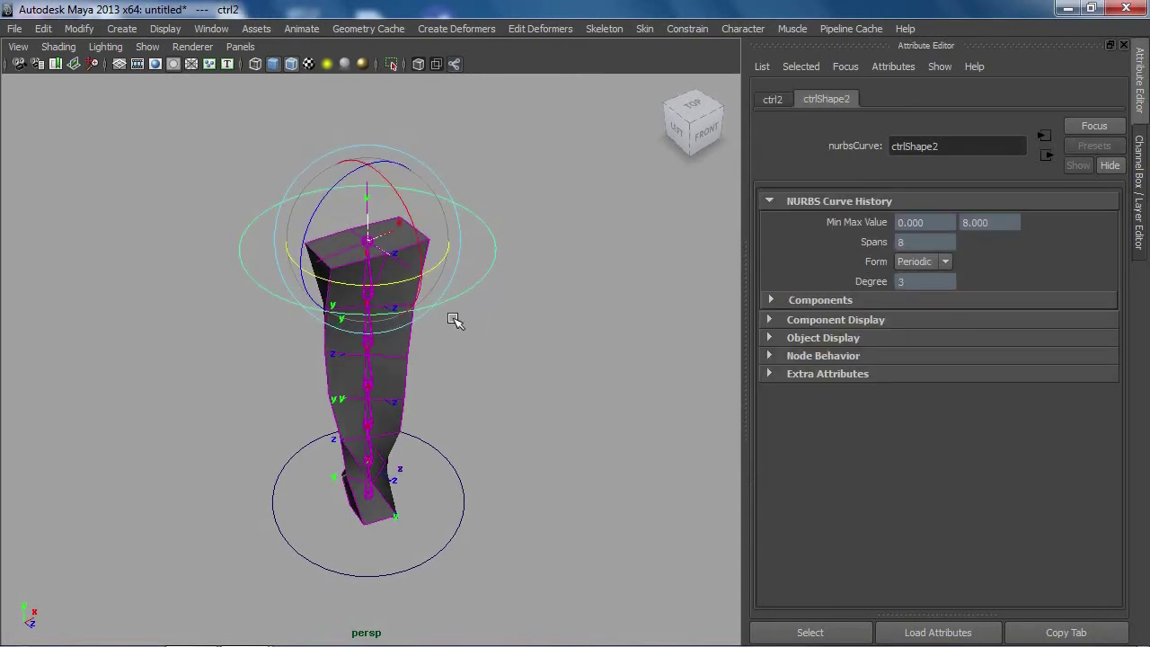
pyautogui.press('w')
pyautogui.keyDown('alt'); pyautogui.moveTo(442, 260); pyautogui.dragTo(385, 251); pyautogui.keyUp('alt')
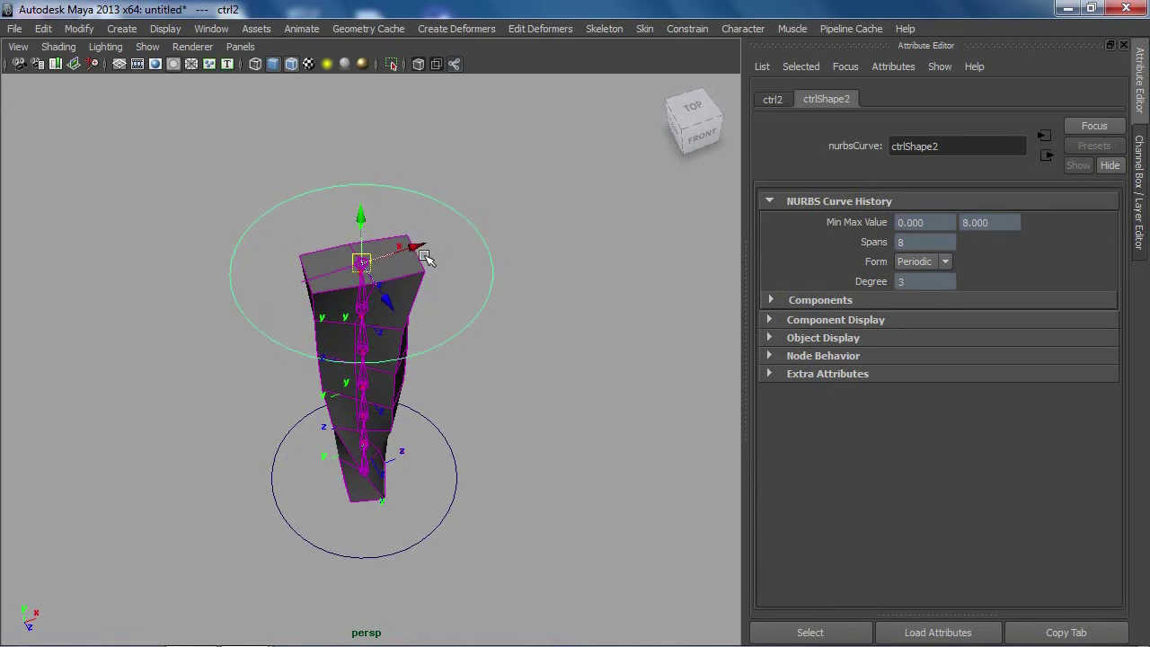
pyautogui.keyDown('alt'); pyautogui.moveTo(333, 378); pyautogui.dragTo(366, 315); pyautogui.keyUp('alt')
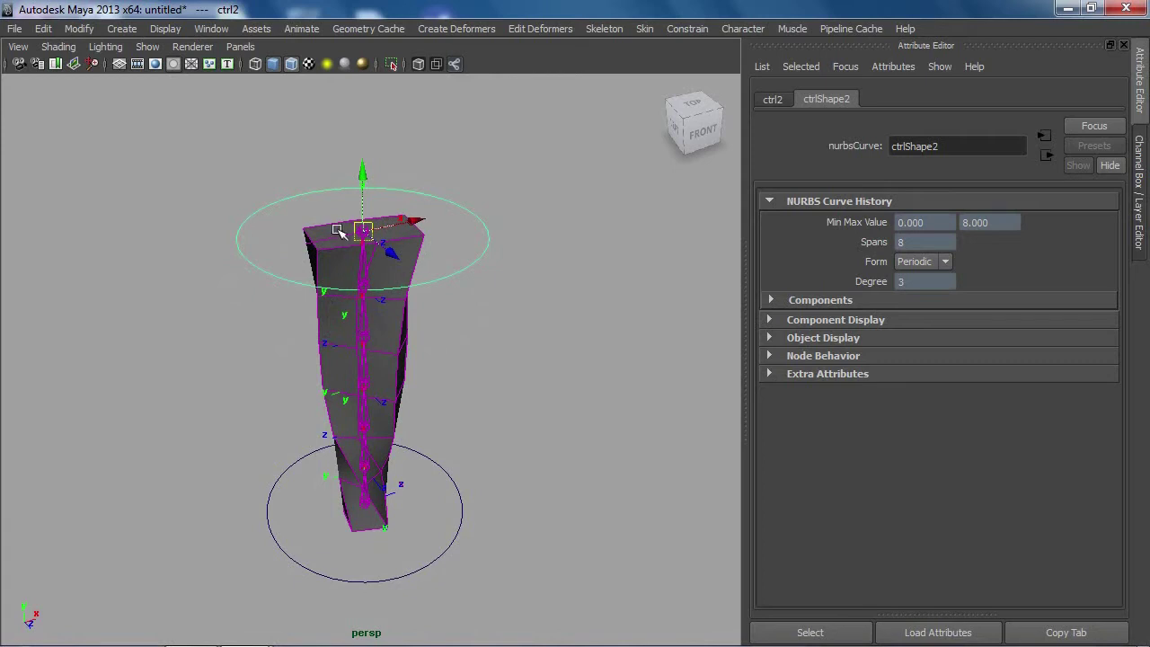
pyautogui.click(388, 253)
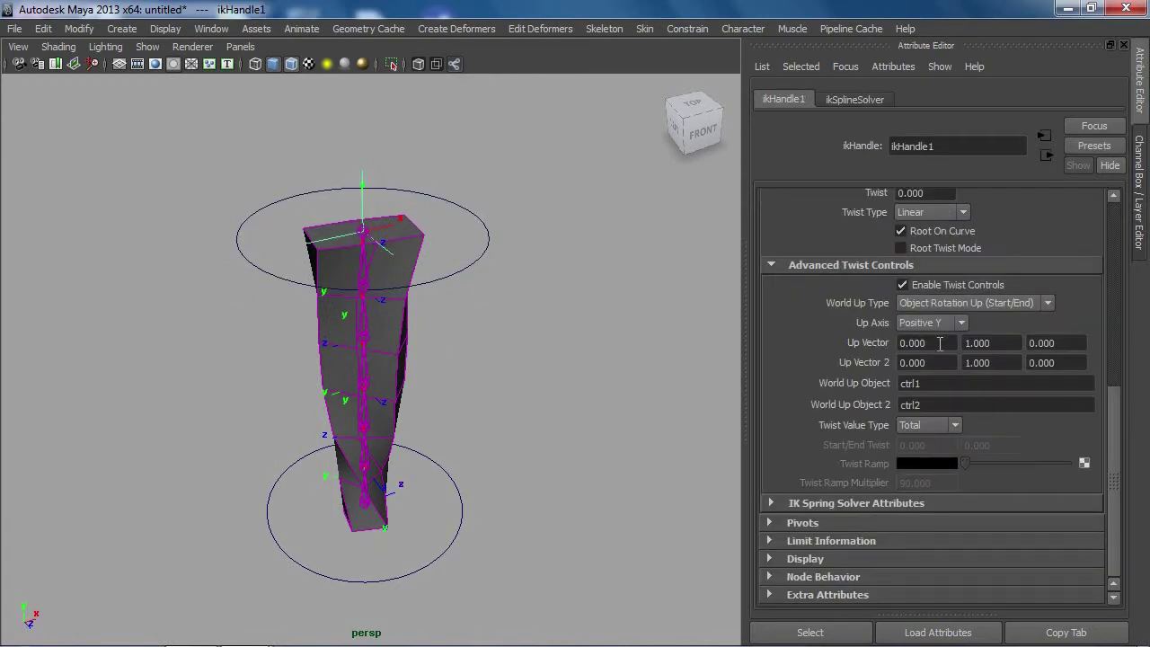
# Step: Set ikHandle1's Up Vector to 1, 0, 0 and Up Vector 2 X to 1
pyautogui.moveTo(941, 343); pyautogui.dragTo(901, 344)
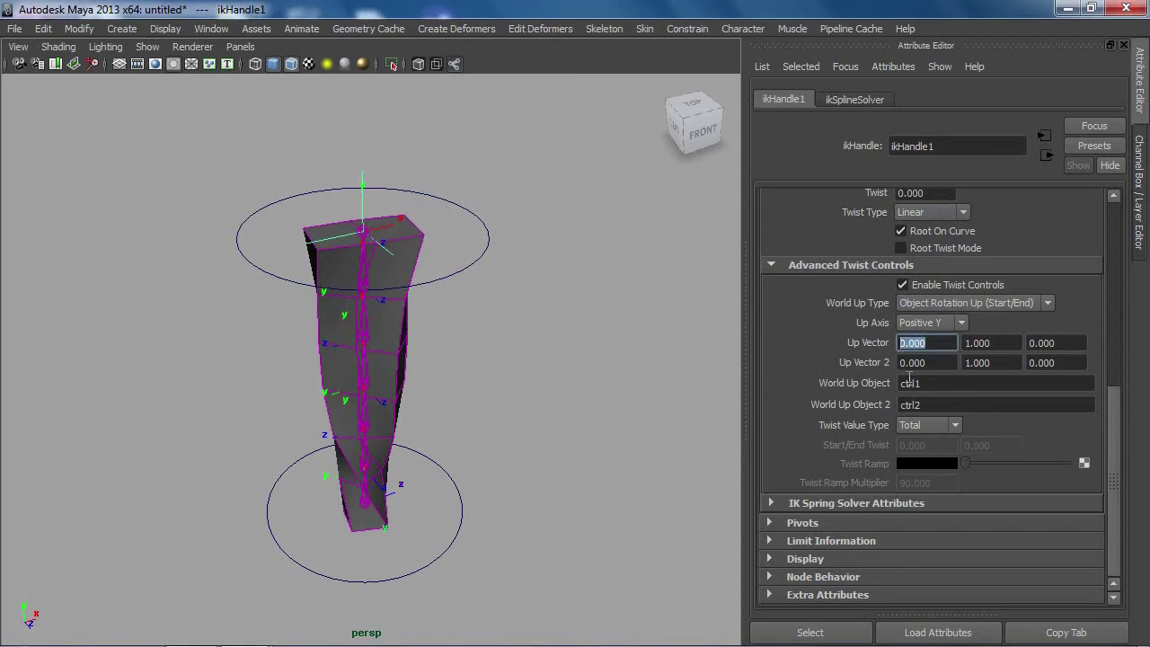
pyautogui.write('1')
pyautogui.press('Return')
pyautogui.moveTo(1003, 345)
pyautogui.mouseDown()
pyautogui.moveTo(900, 343)
pyautogui.moveTo(880, 368)
pyautogui.mouseUp()
pyautogui.write('0')
pyautogui.press('Return')
pyautogui.write('1')
pyautogui.press('Tab')
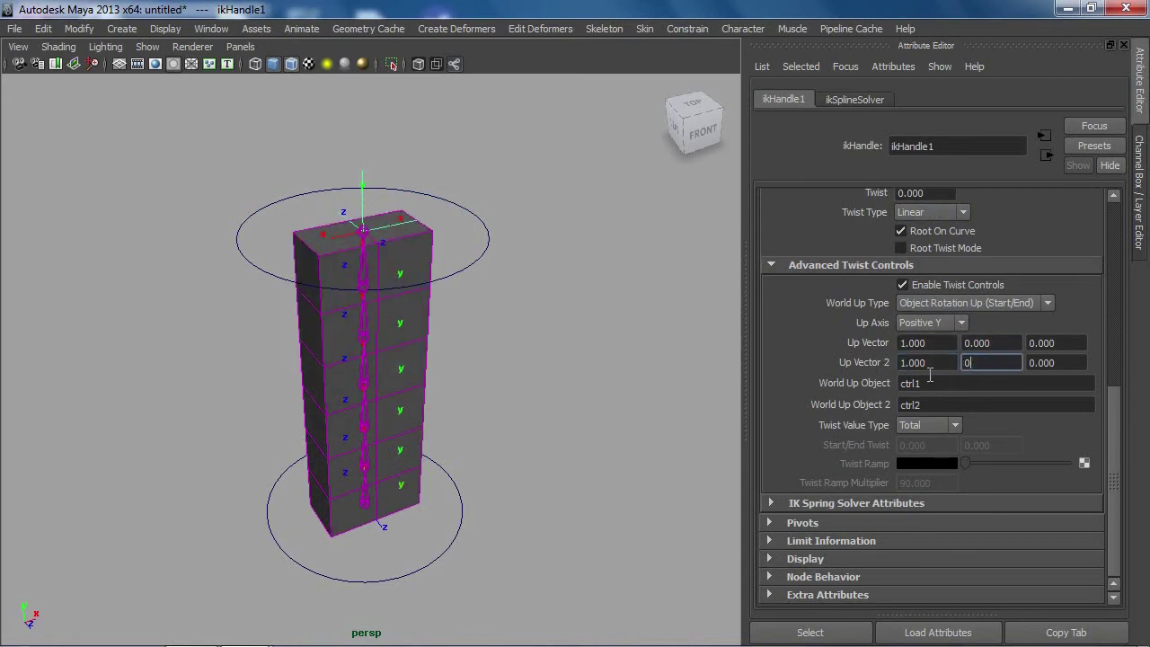
# Step: Alternate between ctrl2 and ikHandle1 to review the world up object and Up Vector values
pyautogui.click(483, 255)
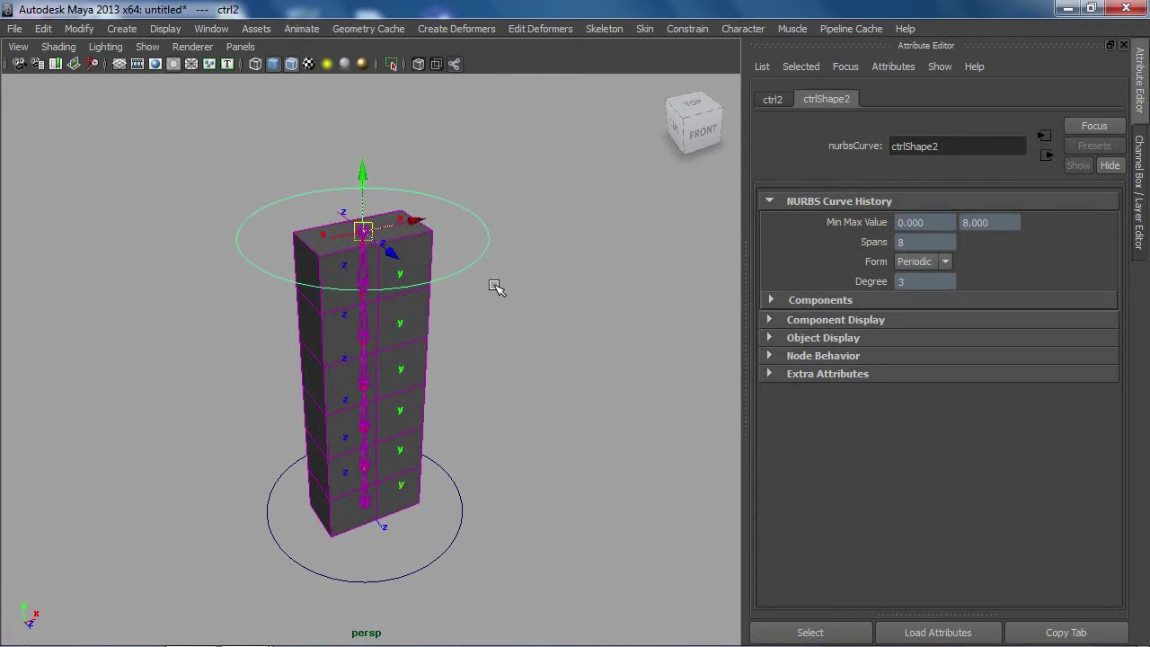
pyautogui.click(225, 210)
pyautogui.moveTo(301, 205); pyautogui.dragTo(377, 259)
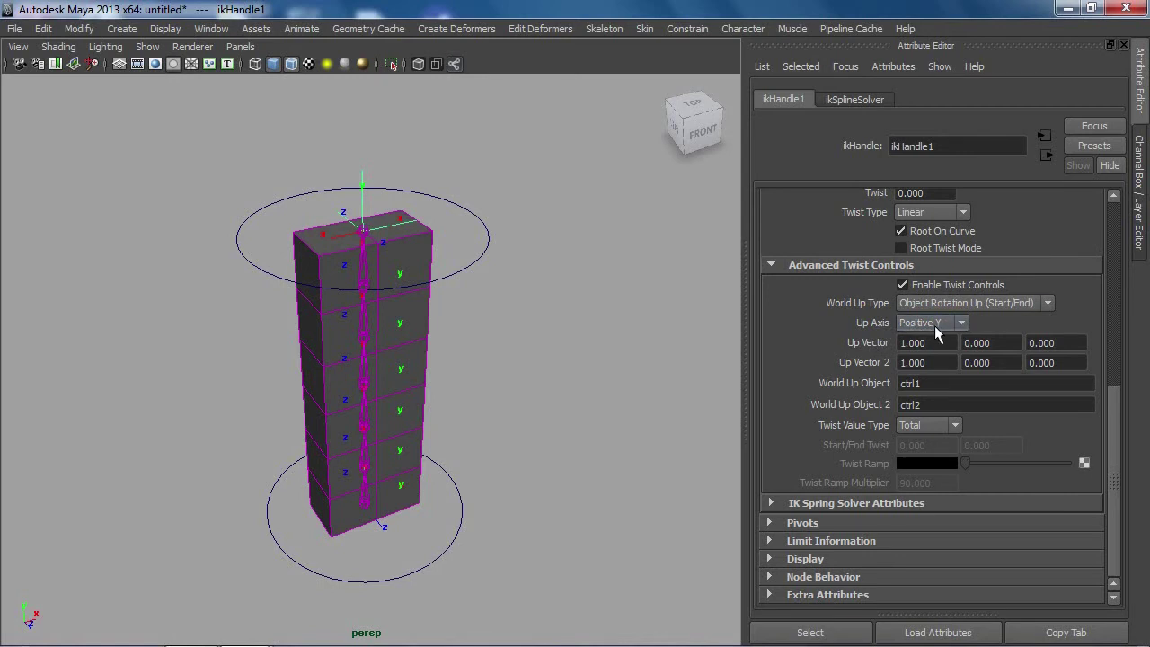
pyautogui.click(478, 386)
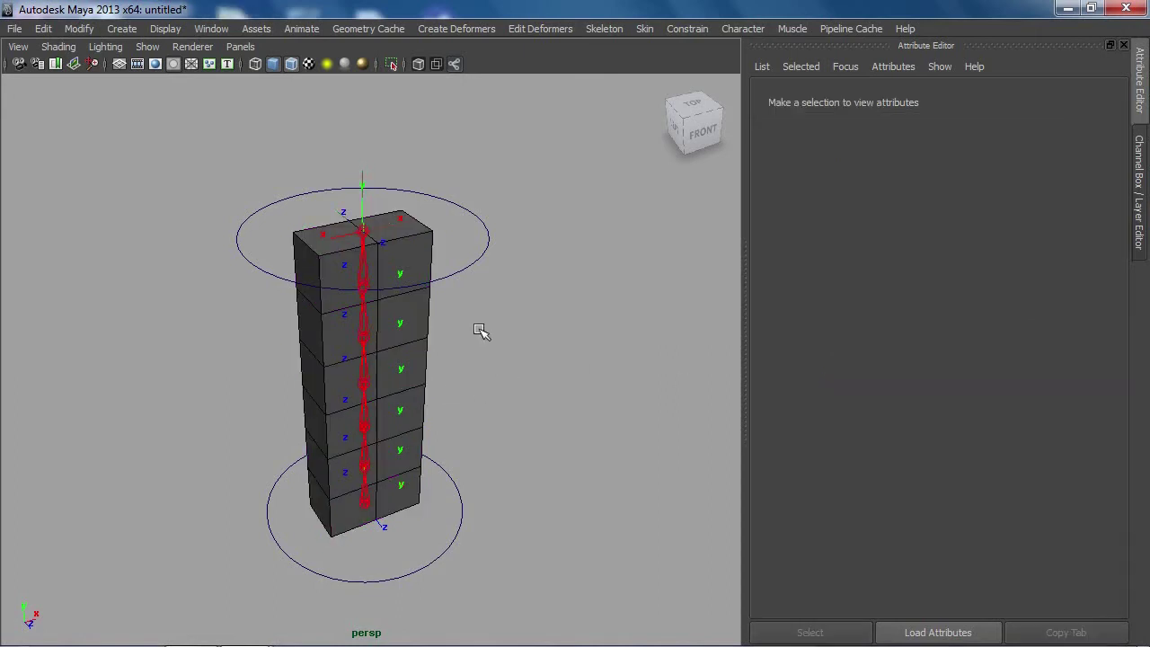
pyautogui.moveTo(465, 238); pyautogui.dragTo(512, 322)
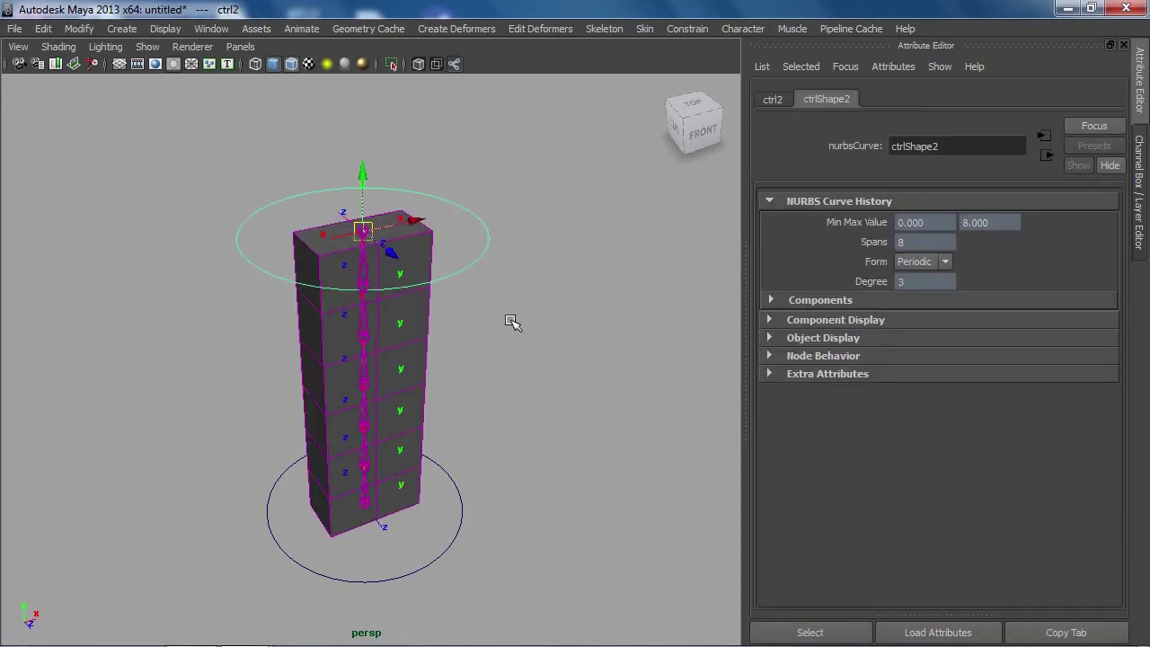
pyautogui.click(441, 333)
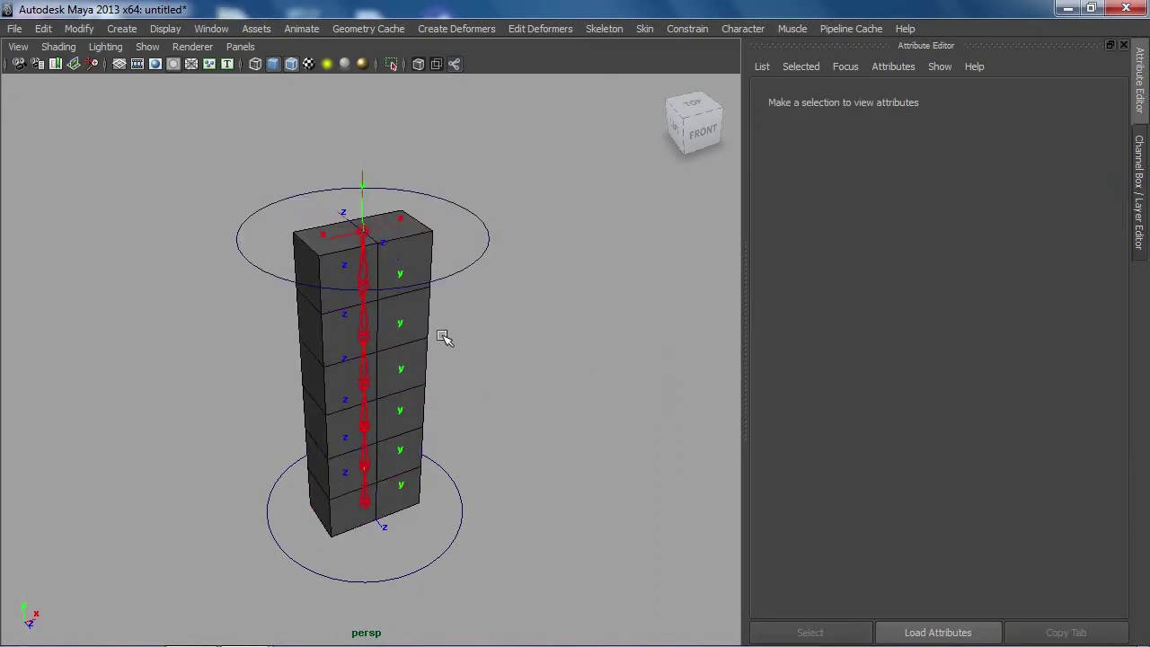
pyautogui.click(403, 258)
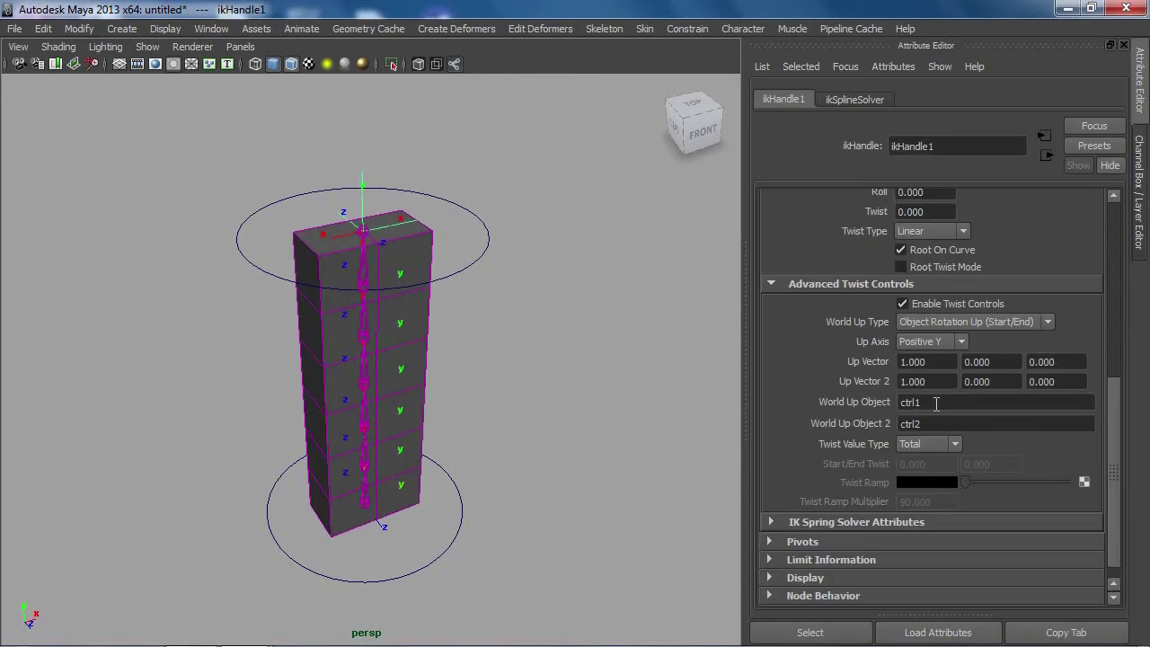
pyautogui.moveTo(937, 403); pyautogui.dragTo(882, 409)
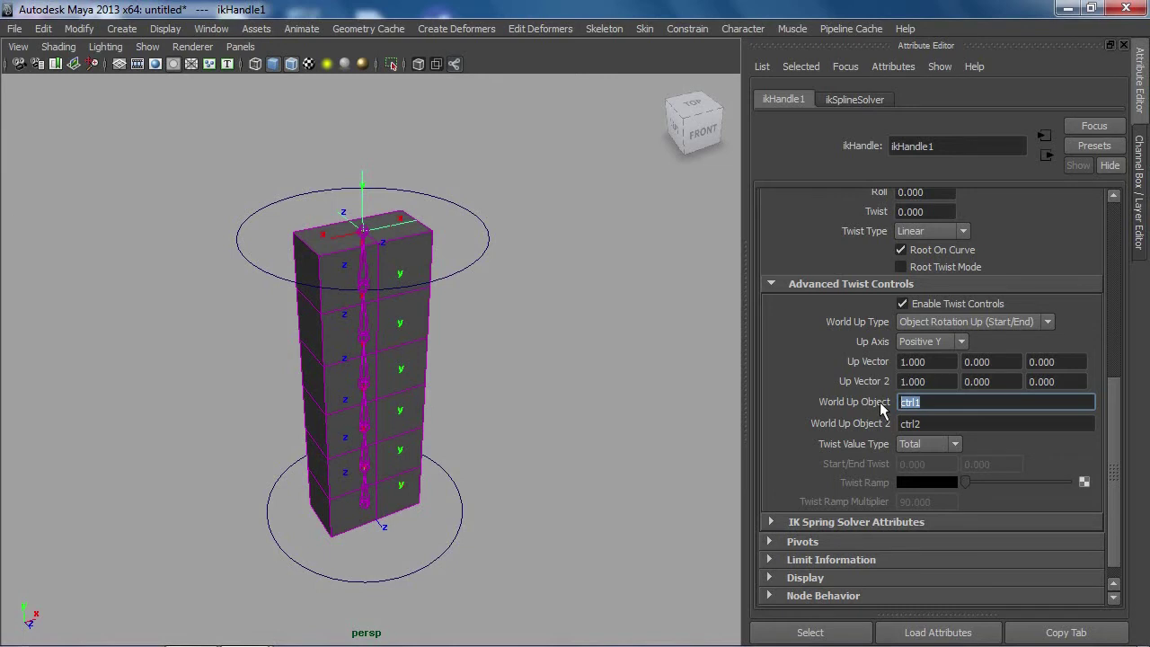
pyautogui.moveTo(943, 362); pyautogui.dragTo(884, 370)
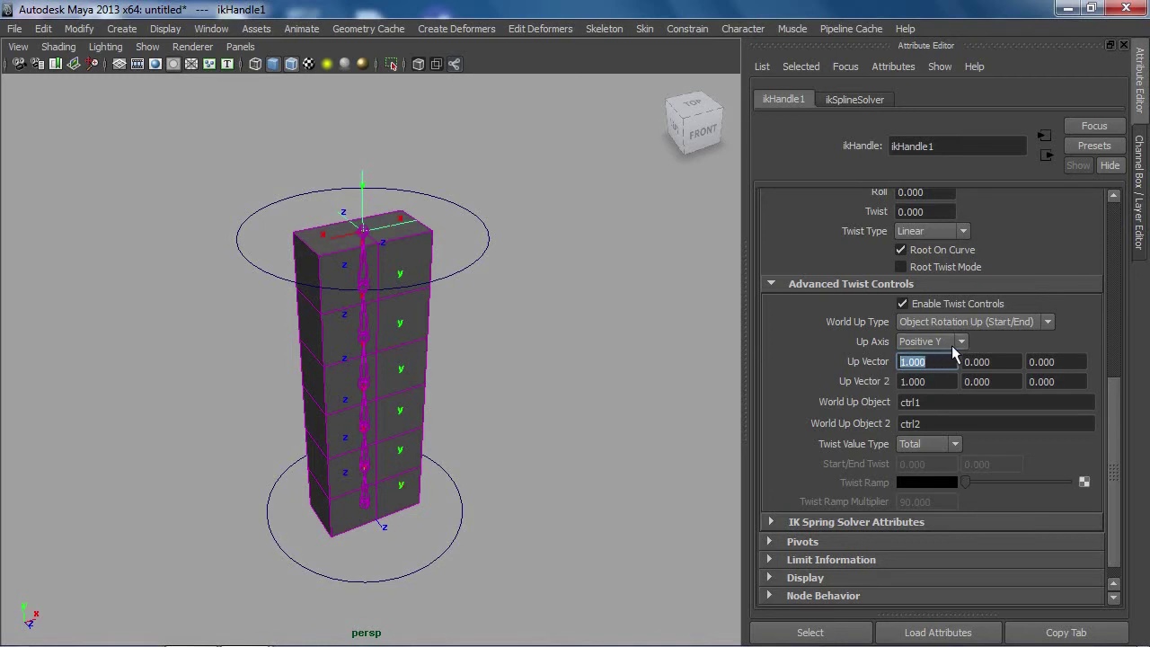
pyautogui.click(416, 270)
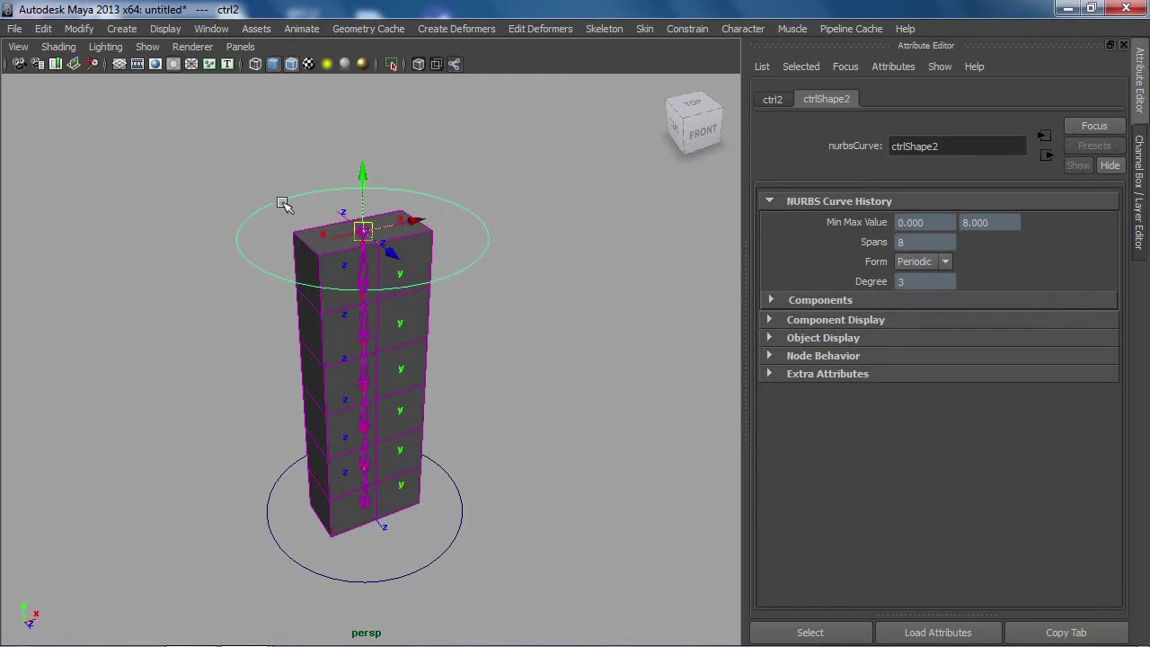
pyautogui.moveTo(283, 205); pyautogui.dragTo(409, 267)
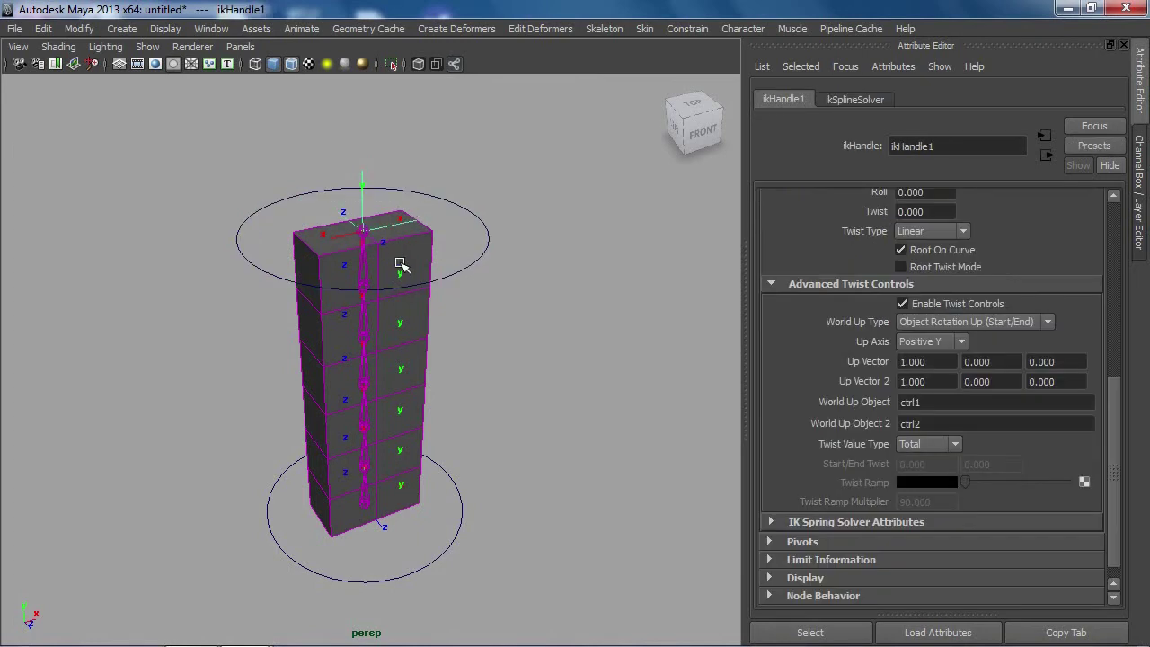
pyautogui.click(958, 345)
pyautogui.click(945, 370)
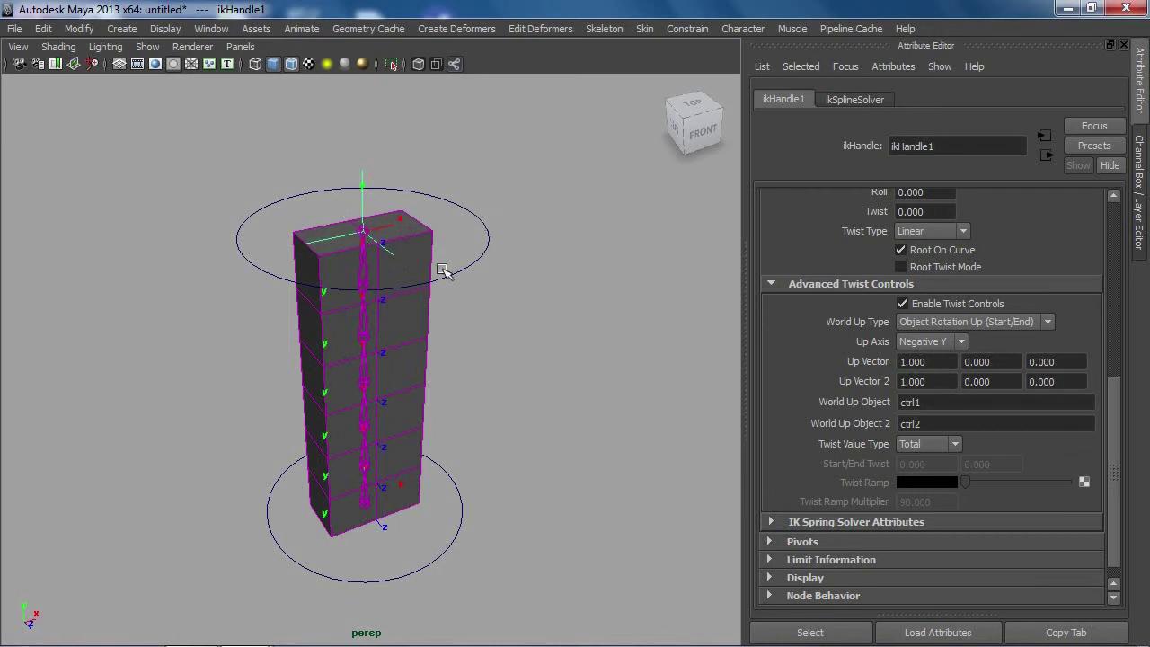
pyautogui.click(925, 342)
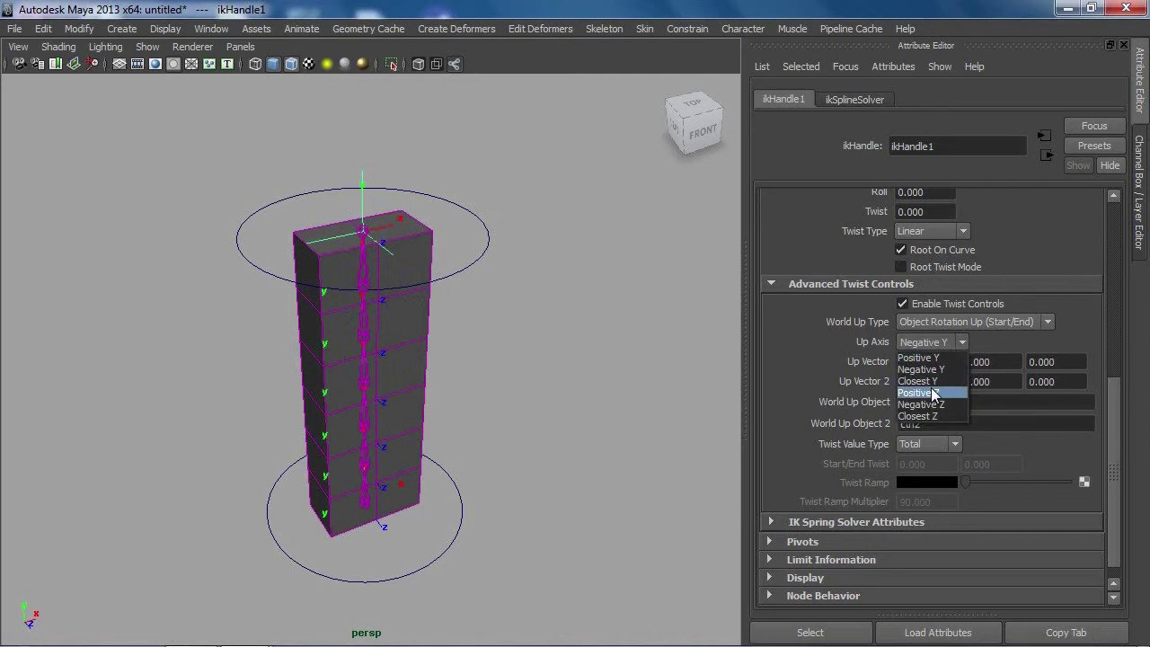
pyautogui.click(925, 393)
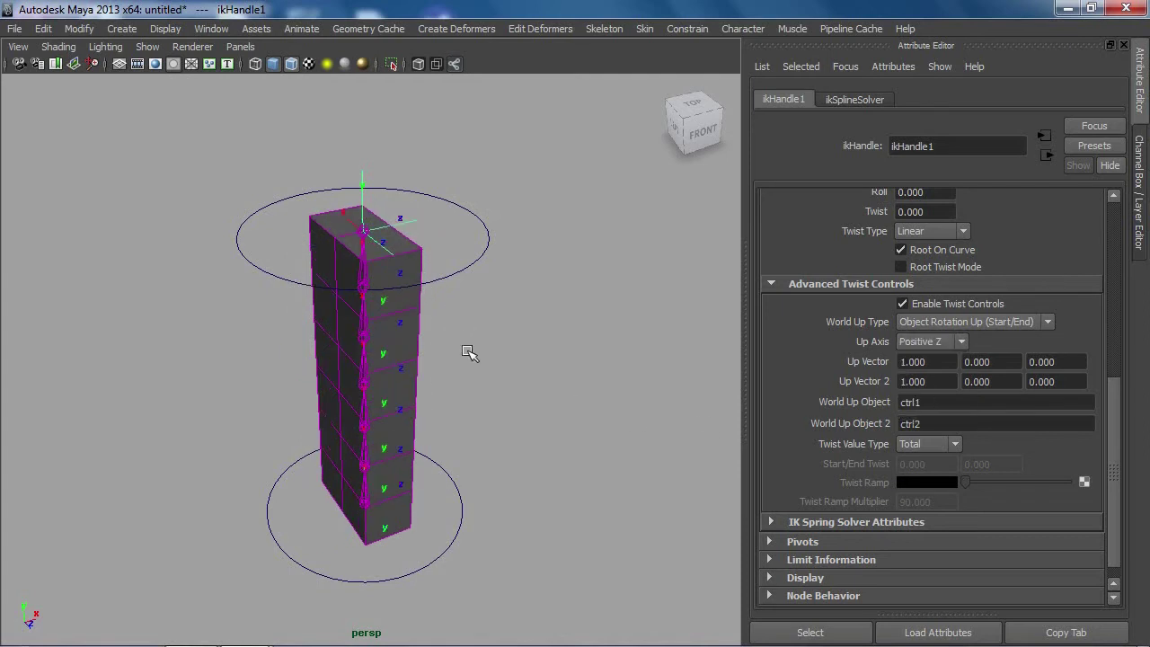
pyautogui.click(935, 341)
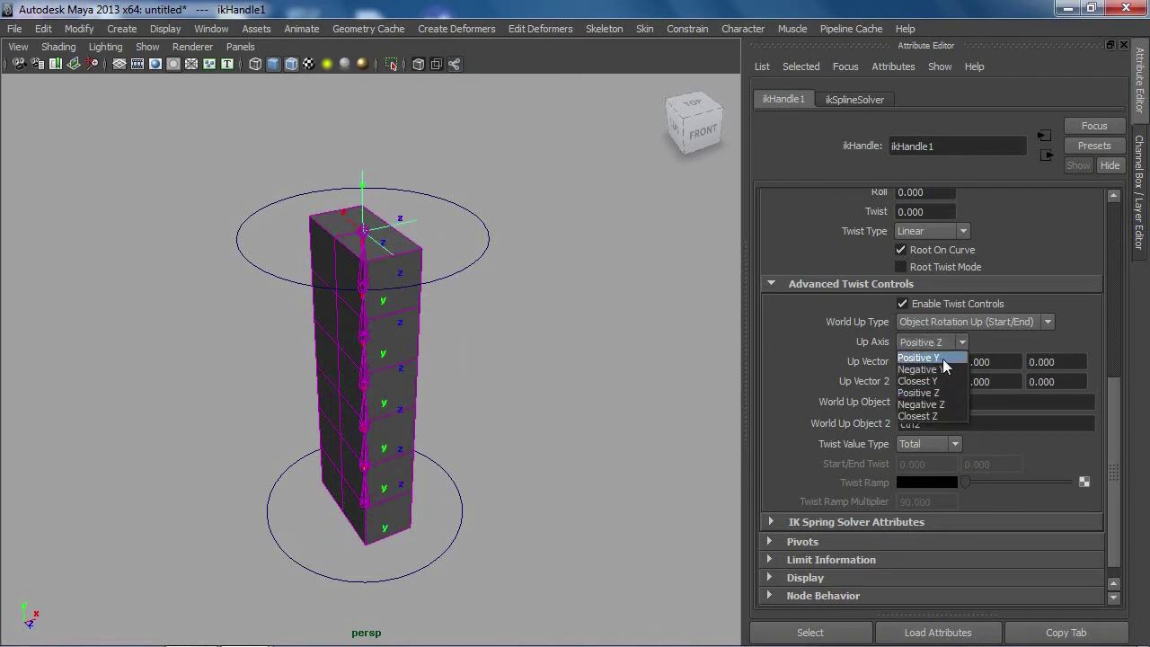
pyautogui.click(943, 358)
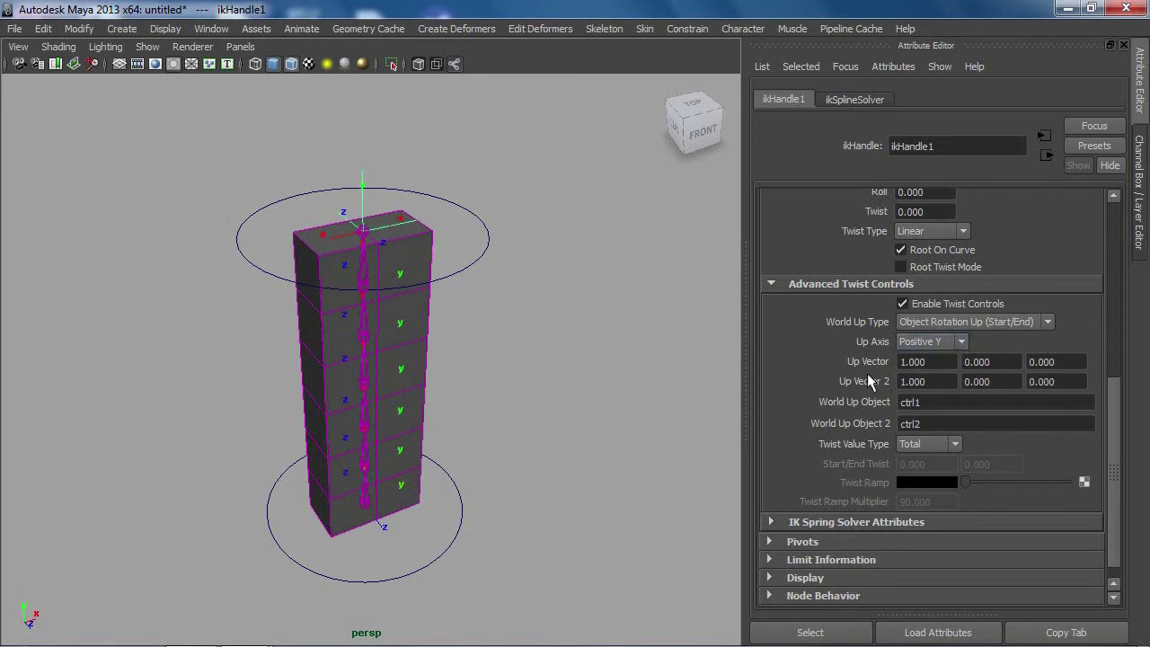
pyautogui.moveTo(501, 393)
pyautogui.keyDown('alt'); pyautogui.mouseDown(button='right')
pyautogui.moveTo(545, 403)
pyautogui.moveTo(542, 282)
pyautogui.mouseUp(button='right'); pyautogui.keyUp('alt')
pyautogui.click(543, 289)
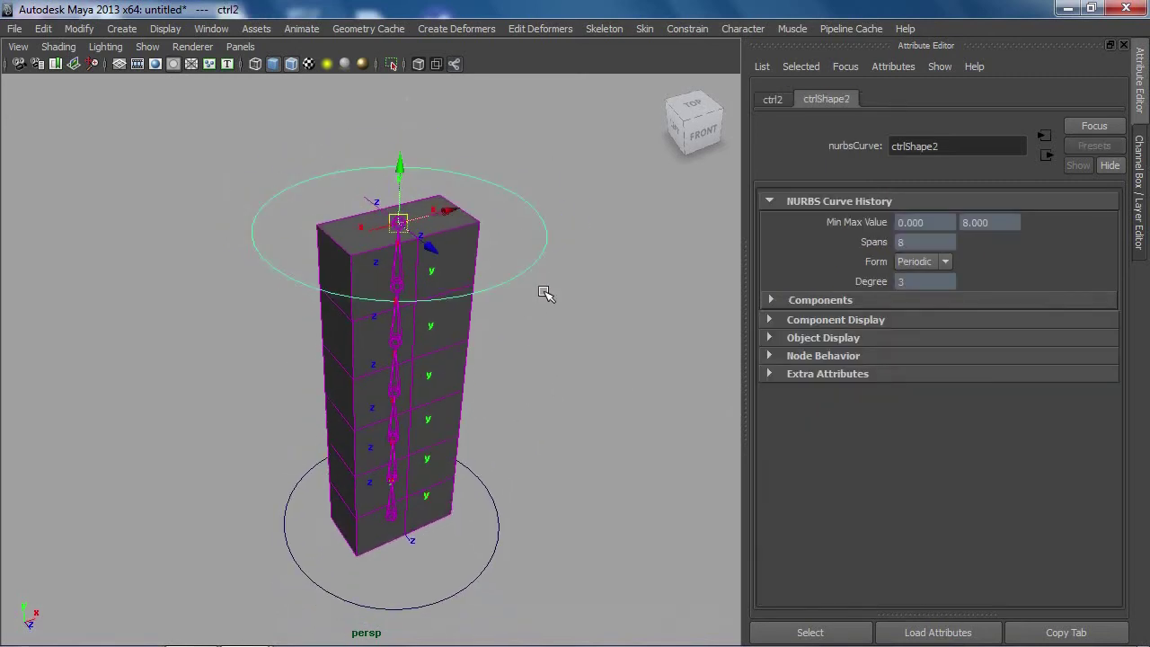
# Step: Rotate ctrl2 around Y to twist the top of the box column
pyautogui.press('e')
pyautogui.moveTo(468, 244)
pyautogui.mouseDown()
pyautogui.moveTo(450, 259)
pyautogui.moveTo(398, 261)
pyautogui.moveTo(441, 282)
pyautogui.mouseUp()
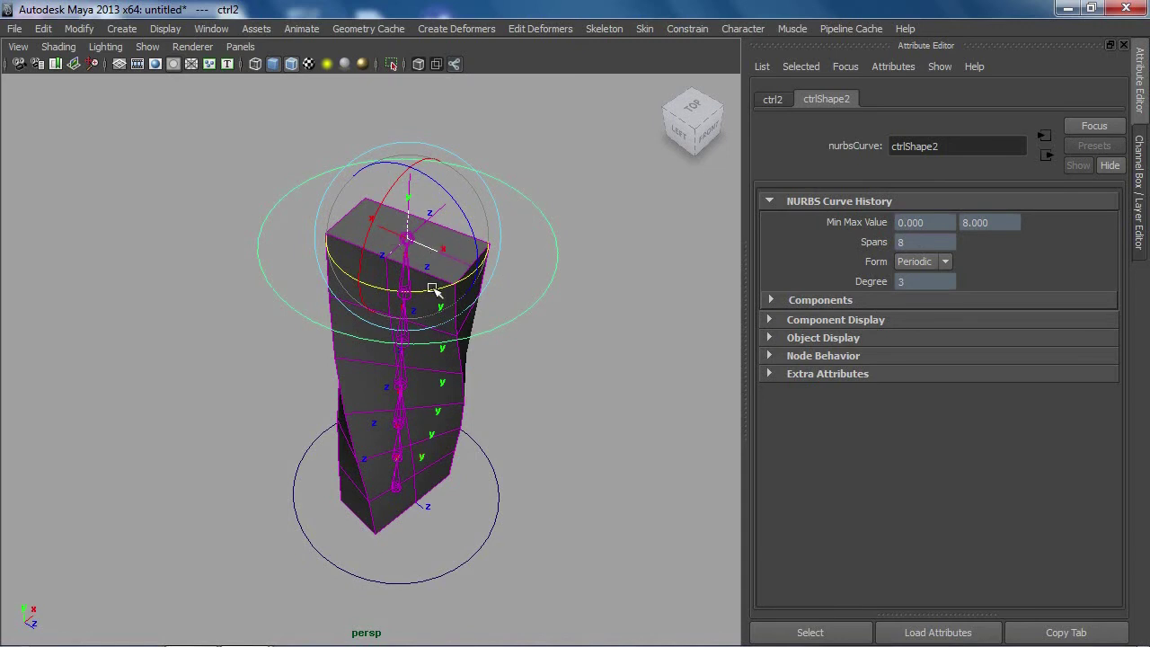
pyautogui.keyDown('alt'); pyautogui.moveTo(434, 349); pyautogui.dragTo(462, 298); pyautogui.keyUp('alt')
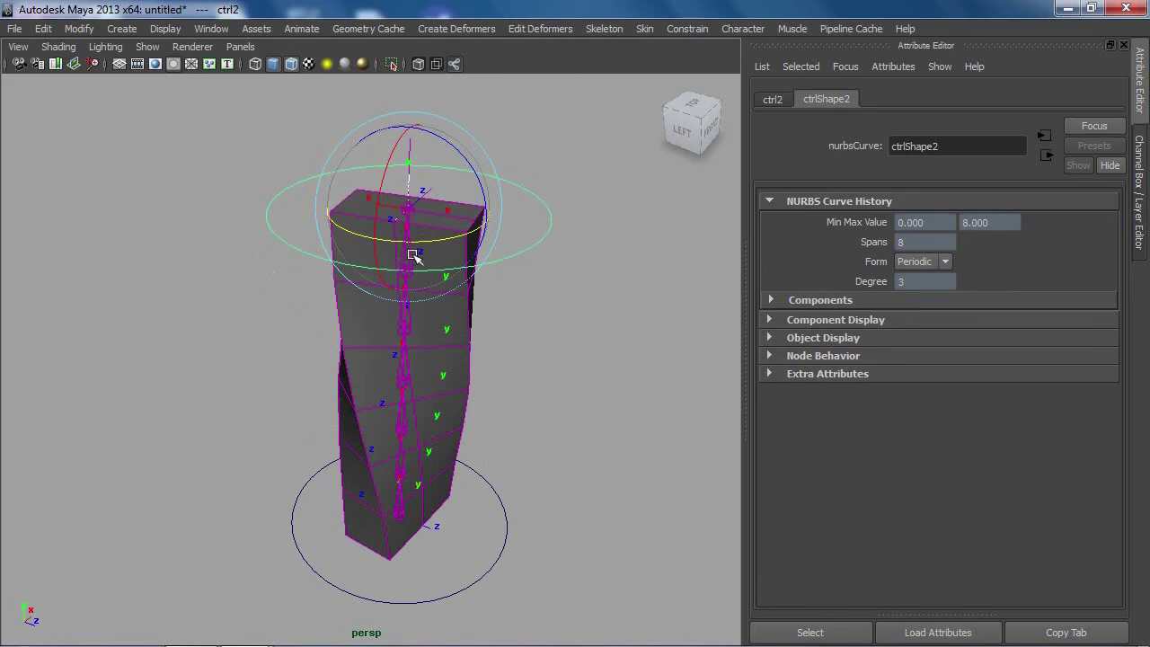
pyautogui.keyDown('alt'); pyautogui.moveTo(454, 251); pyautogui.dragTo(427, 227); pyautogui.keyUp('alt')
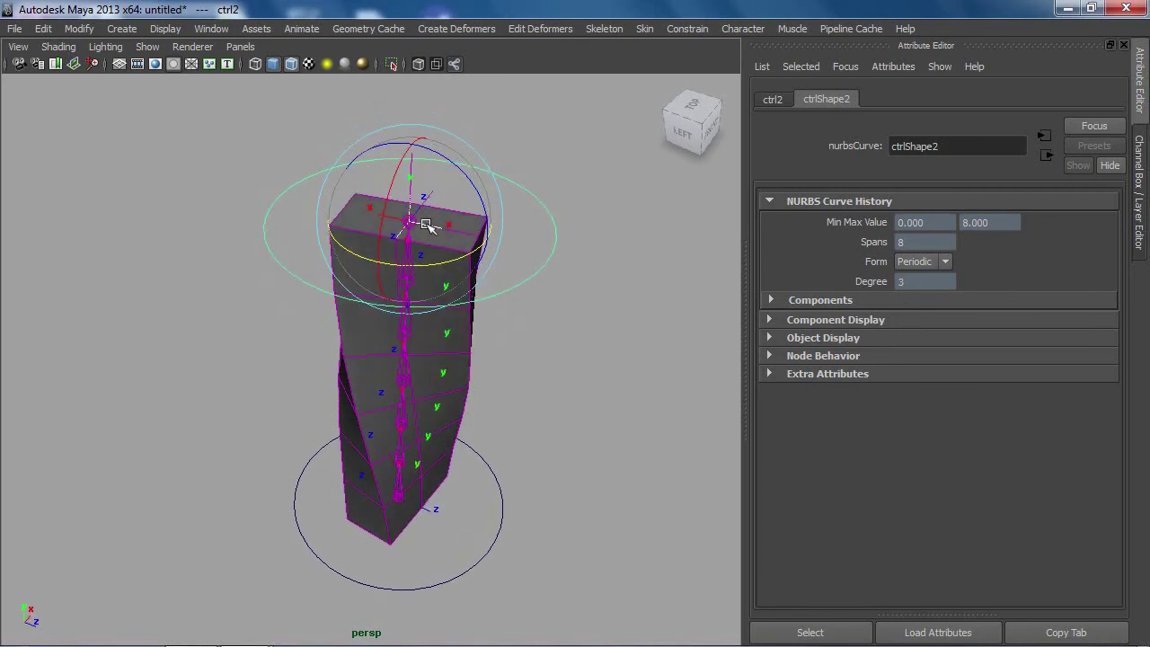
pyautogui.keyDown('alt'); pyautogui.moveTo(450, 402); pyautogui.dragTo(433, 275); pyautogui.keyUp('alt')
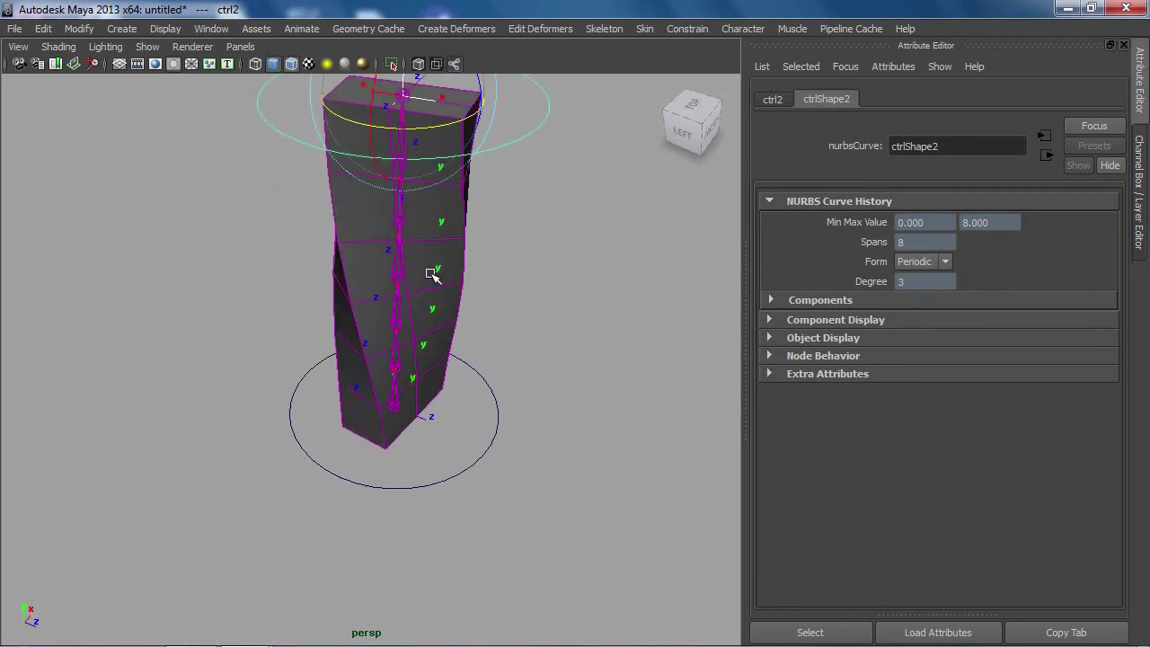
pyautogui.keyDown('alt'); pyautogui.moveTo(414, 358); pyautogui.dragTo(389, 321); pyautogui.keyUp('alt')
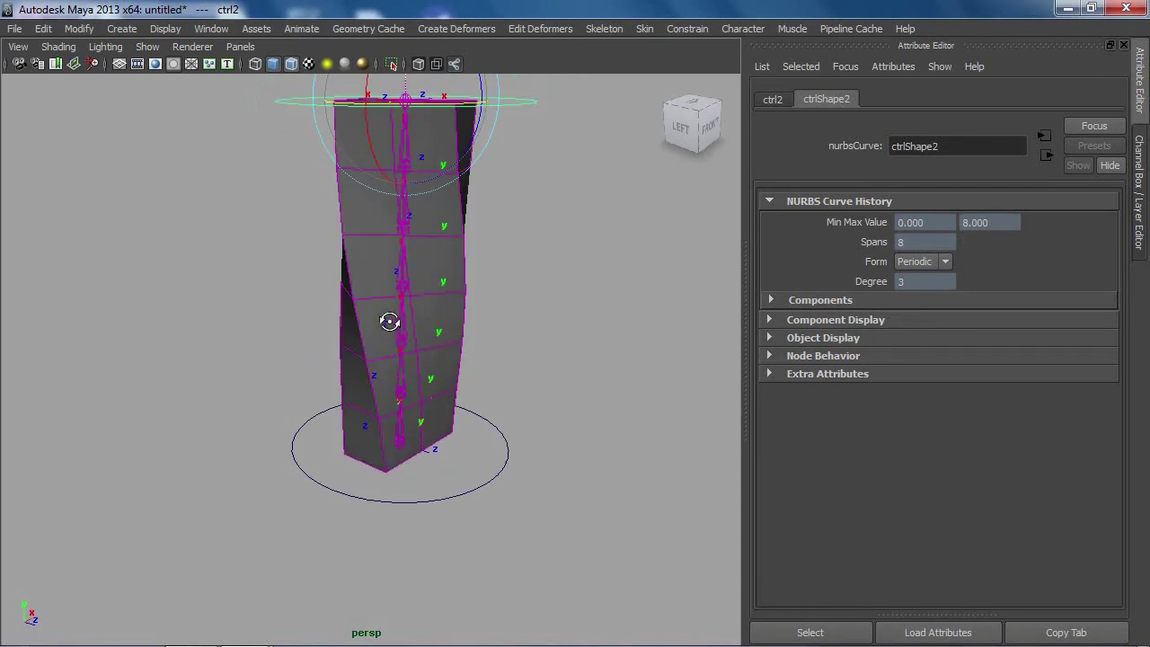
# Step: Select ctrl1 and rotate it to twist the lower part of the column
pyautogui.click(492, 469)
pyautogui.click(513, 488)
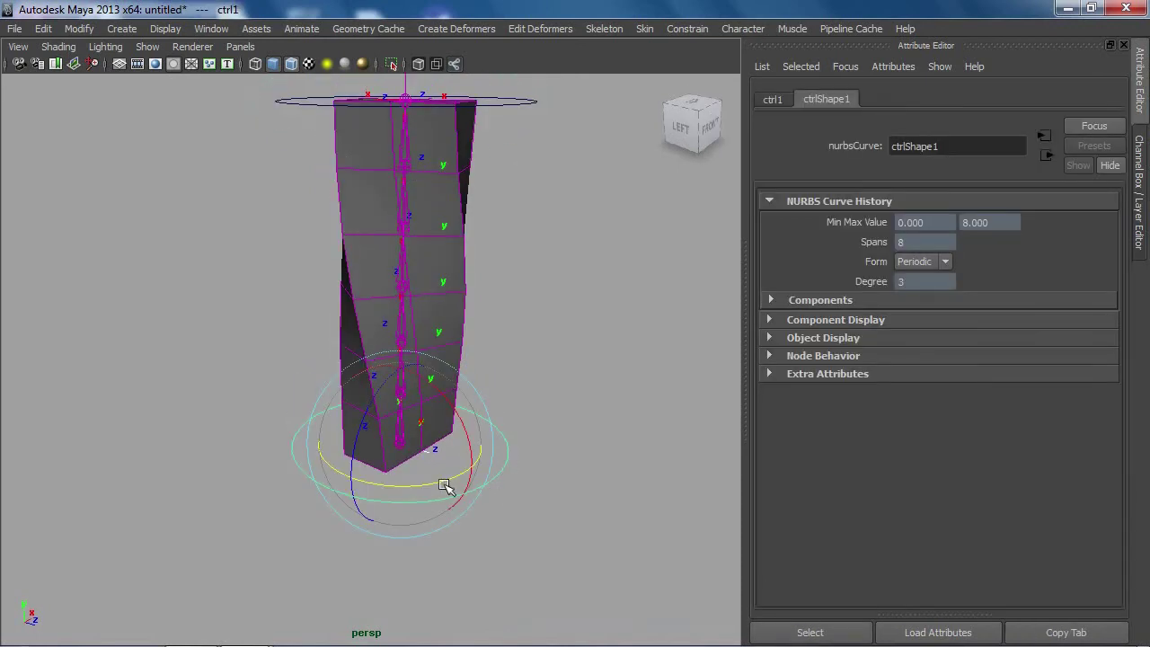
pyautogui.moveTo(431, 484)
pyautogui.mouseDown()
pyautogui.moveTo(477, 476)
pyautogui.moveTo(410, 475)
pyautogui.moveTo(482, 470)
pyautogui.moveTo(337, 537)
pyautogui.mouseUp()
pyautogui.keyDown('alt'); pyautogui.moveTo(338, 536); pyautogui.dragTo(480, 527, button='middle'); pyautogui.keyUp('alt')
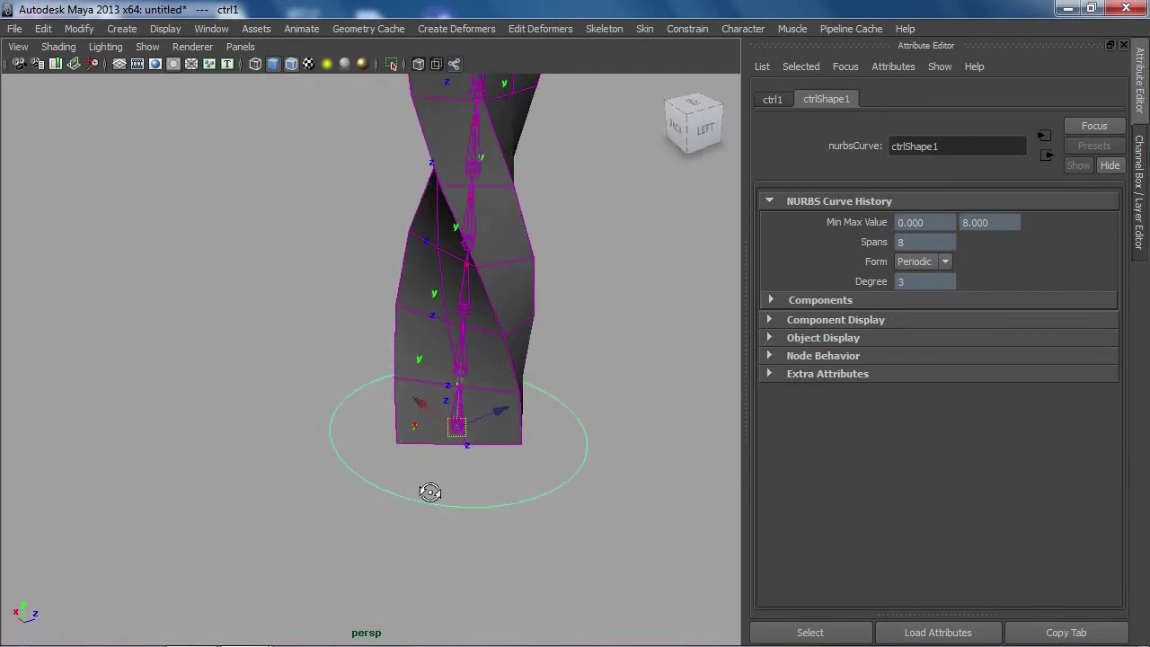
pyautogui.keyDown('alt'); pyautogui.moveTo(431, 488); pyautogui.dragTo(476, 458); pyautogui.keyUp('alt')
pyautogui.click(479, 451)
pyautogui.click(405, 428)
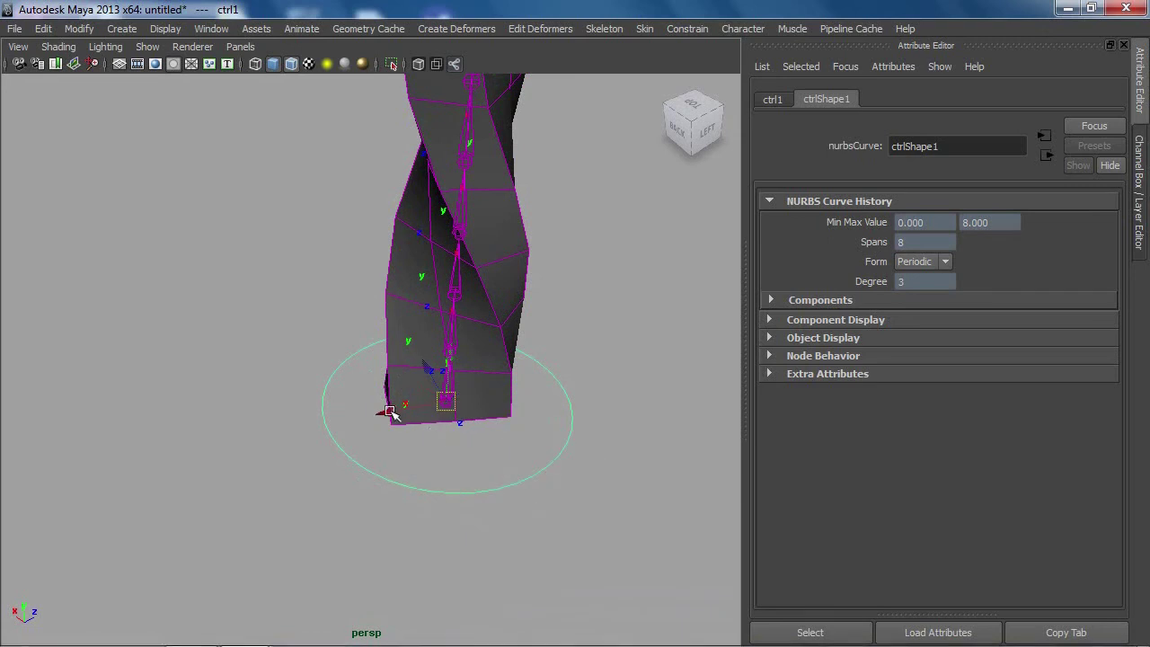
pyautogui.keyDown('alt'); pyautogui.moveTo(390, 418); pyautogui.dragTo(426, 472); pyautogui.keyUp('alt')
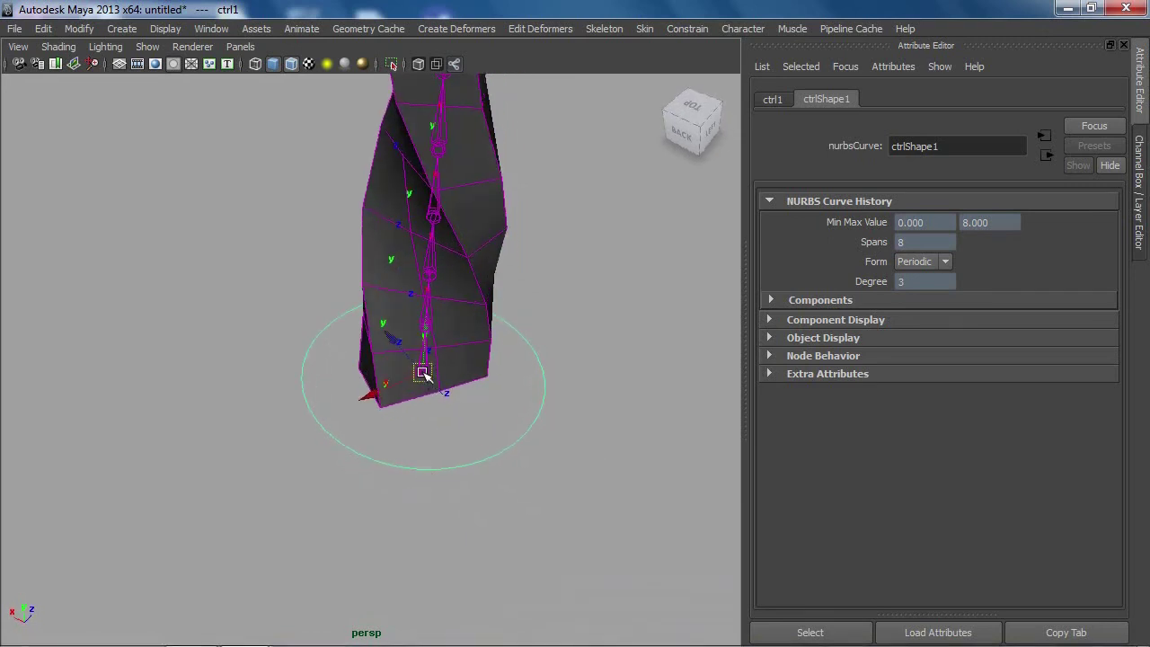
pyautogui.keyDown('alt'); pyautogui.moveTo(437, 359); pyautogui.dragTo(419, 431, button='middle'); pyautogui.keyUp('alt')
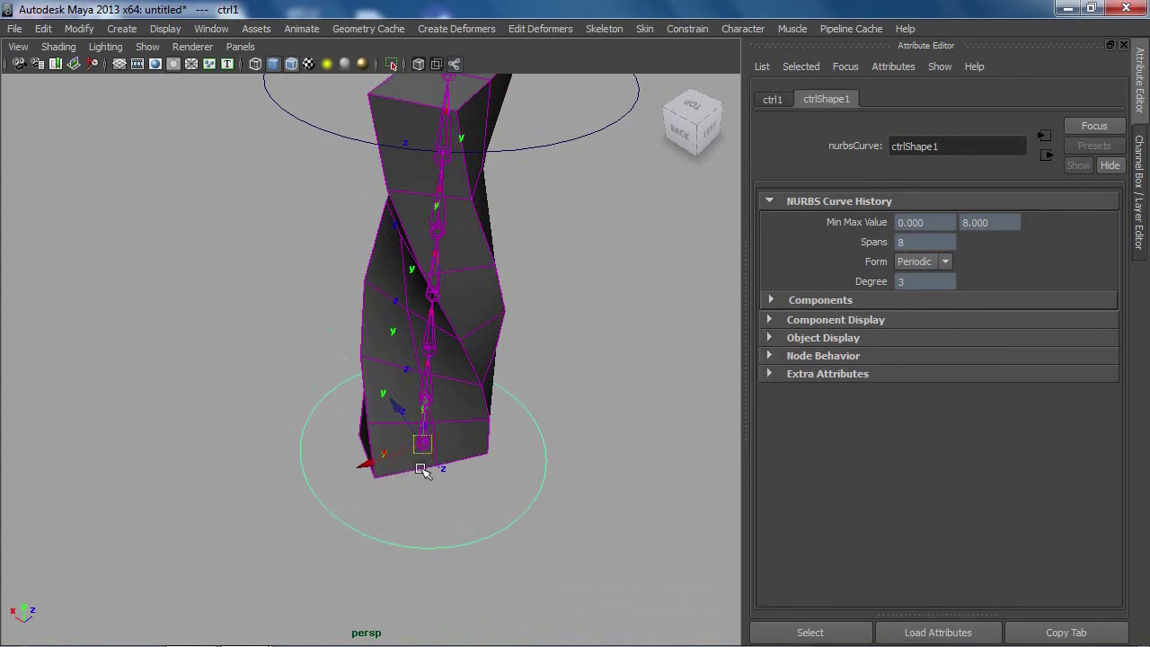
pyautogui.click(423, 447)
pyautogui.keyDown('alt'); pyautogui.moveTo(490, 338); pyautogui.dragTo(475, 357, button='middle'); pyautogui.keyUp('alt')
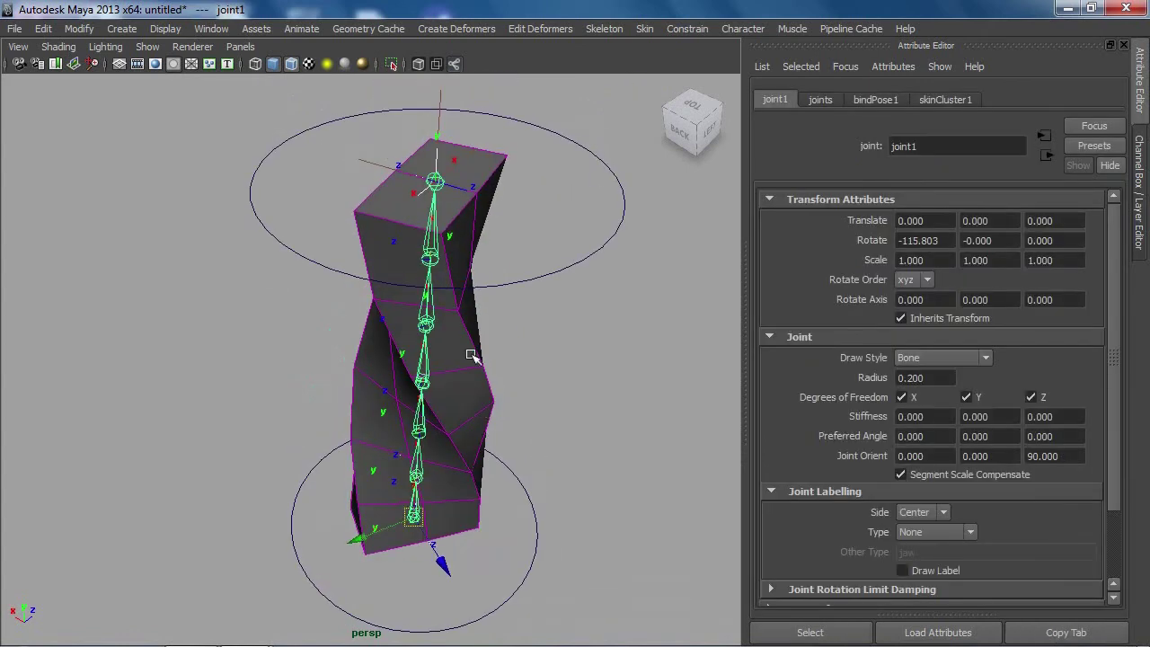
# Step: Select ctrl2 and drag its Y rotation ring further to twist the upper column more
pyautogui.click(428, 260)
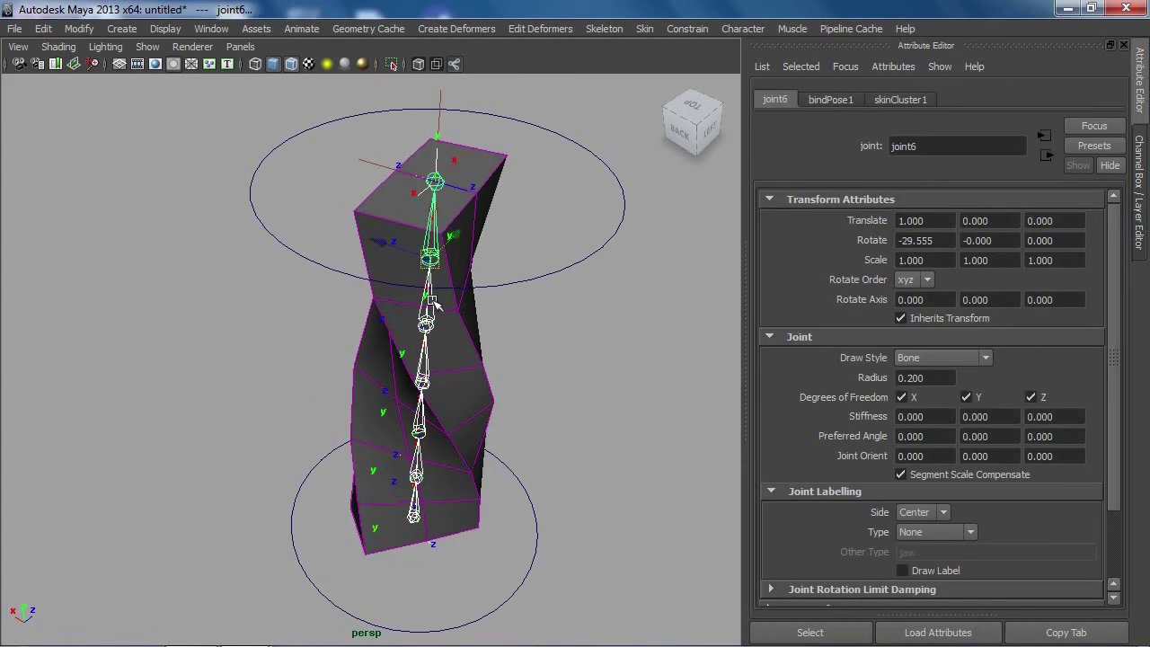
pyautogui.moveTo(527, 233); pyautogui.dragTo(593, 332)
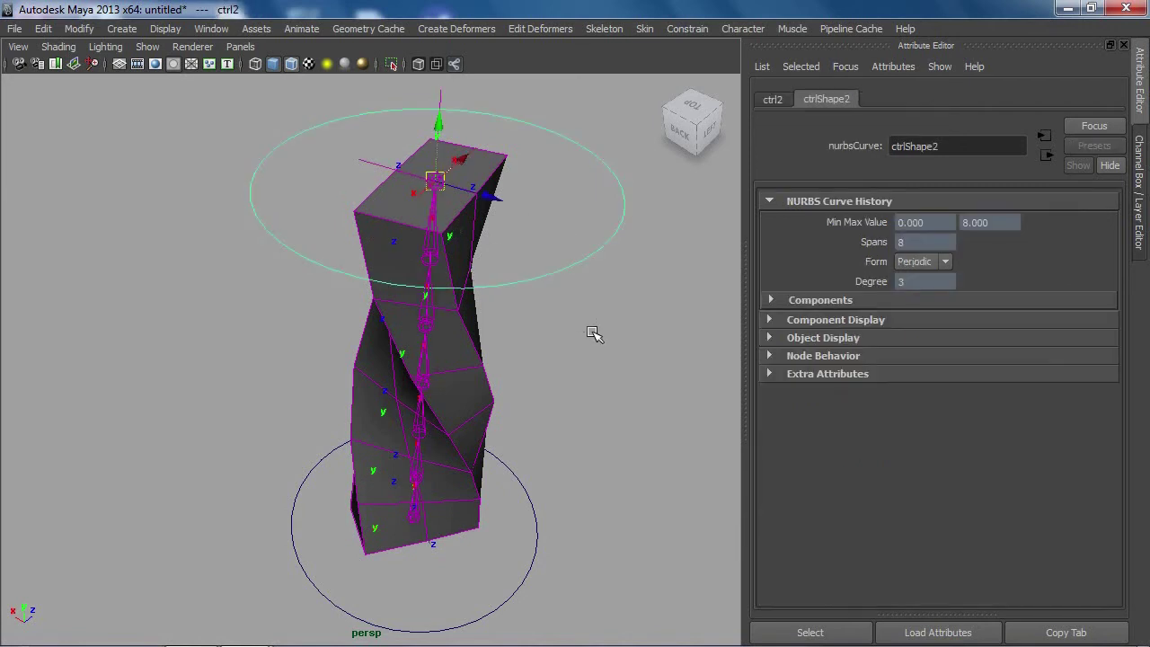
pyautogui.moveTo(547, 569)
pyautogui.mouseDown()
pyautogui.moveTo(512, 533)
pyautogui.moveTo(483, 461)
pyautogui.mouseUp()
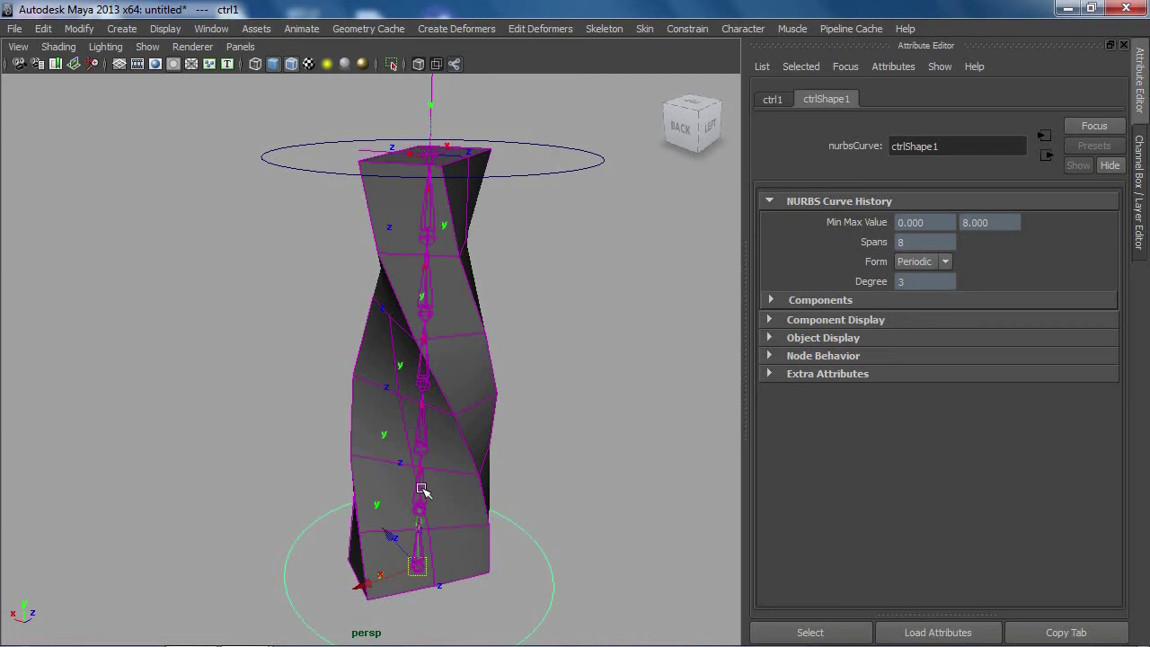
pyautogui.keyDown('alt'); pyautogui.moveTo(404, 495); pyautogui.dragTo(436, 386); pyautogui.keyUp('alt')
pyautogui.scroll(-3, 437, 386)
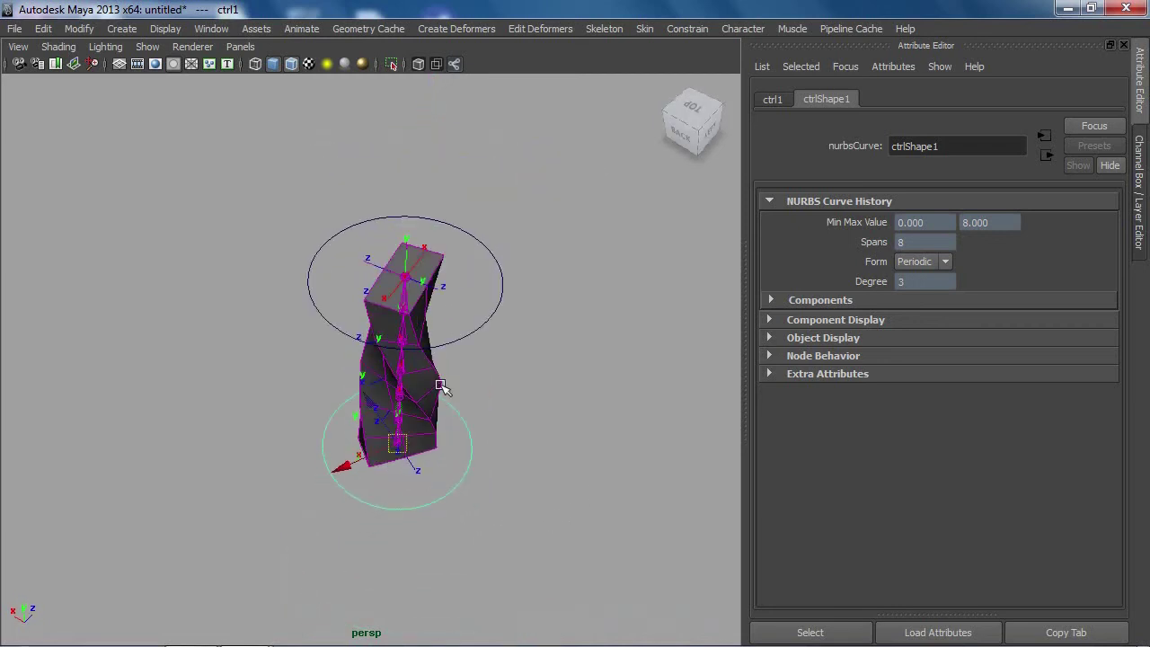
pyautogui.click(497, 356)
pyautogui.press('e')
pyautogui.moveTo(412, 342)
pyautogui.mouseDown()
pyautogui.moveTo(407, 352)
pyautogui.moveTo(468, 354)
pyautogui.mouseUp()
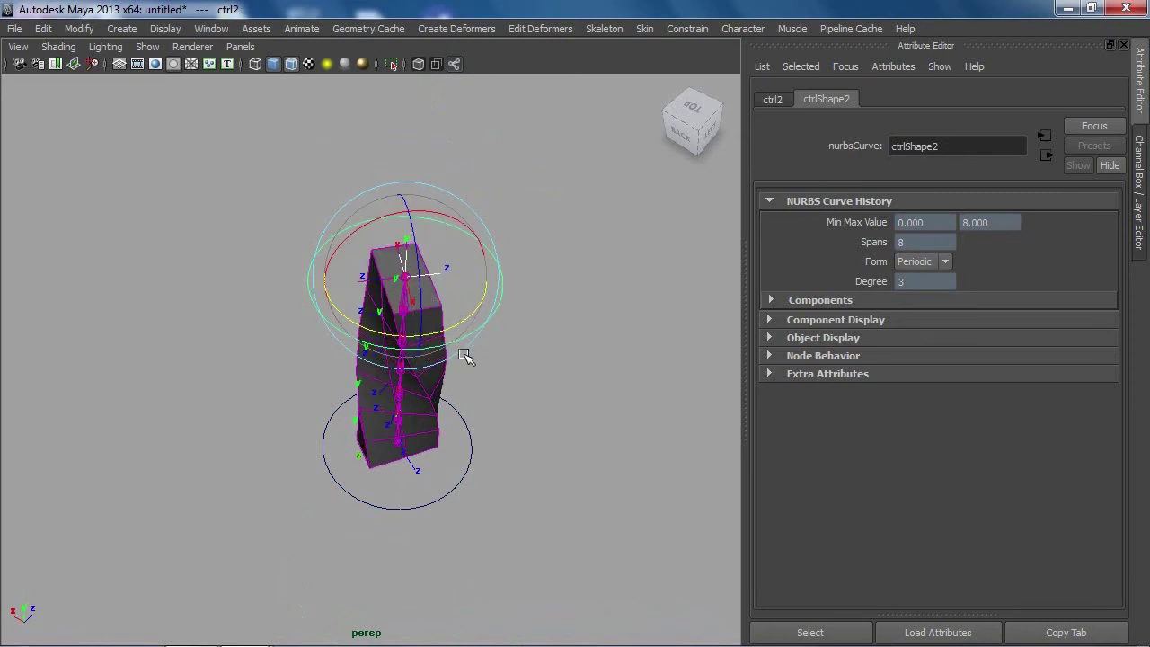
# Step: Set ctrl2's Rotate Y to 0 in the Channel Box
pyautogui.click(1145, 205)
pyautogui.doubleClick(1087, 176)
pyautogui.write('0')
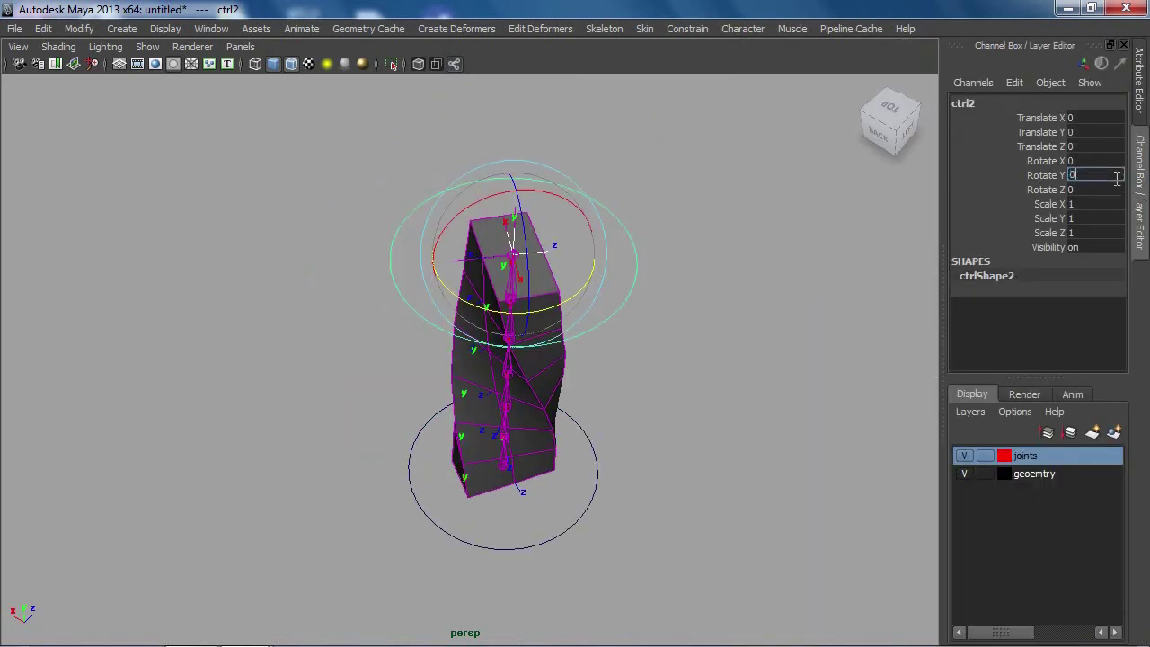
pyautogui.press('Return')
# Step: Select ctrl1 and set its Rotate Y to 0
pyautogui.click(565, 535)
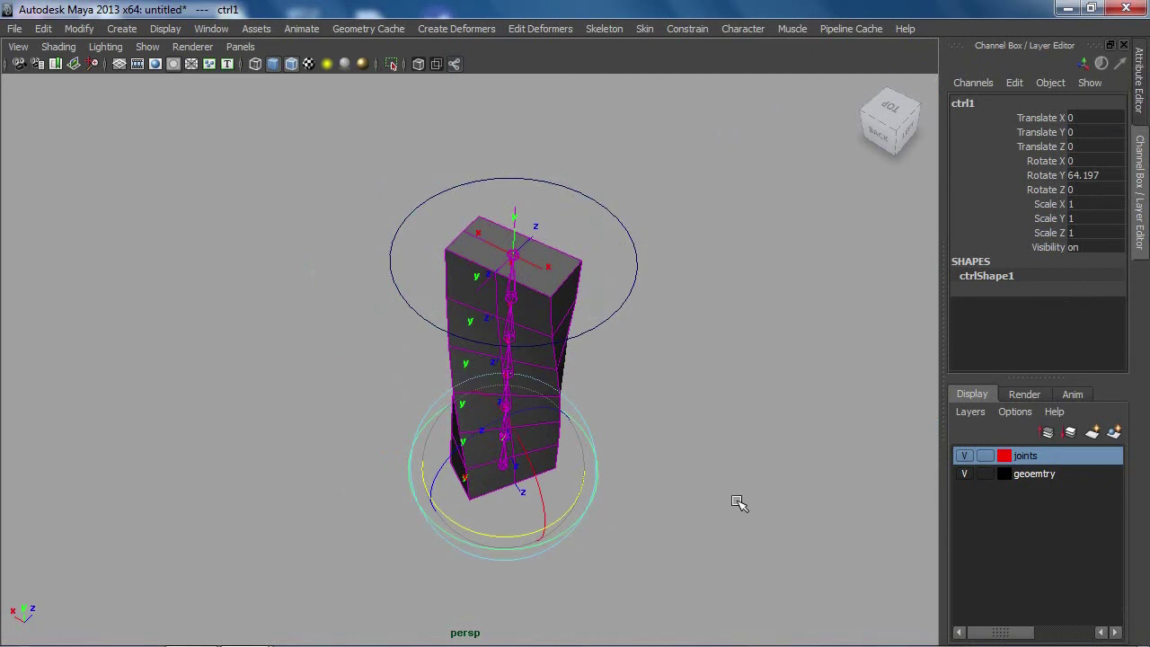
pyautogui.doubleClick(1098, 175)
pyautogui.write('0')
pyautogui.press('Return')
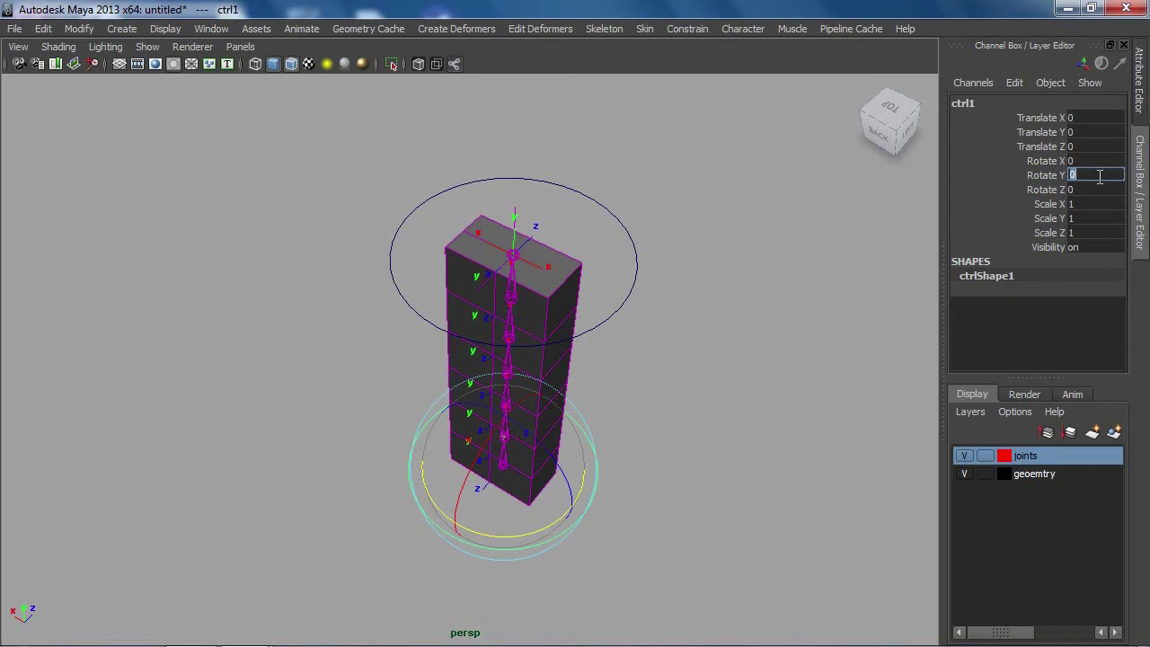
pyautogui.click(636, 265)
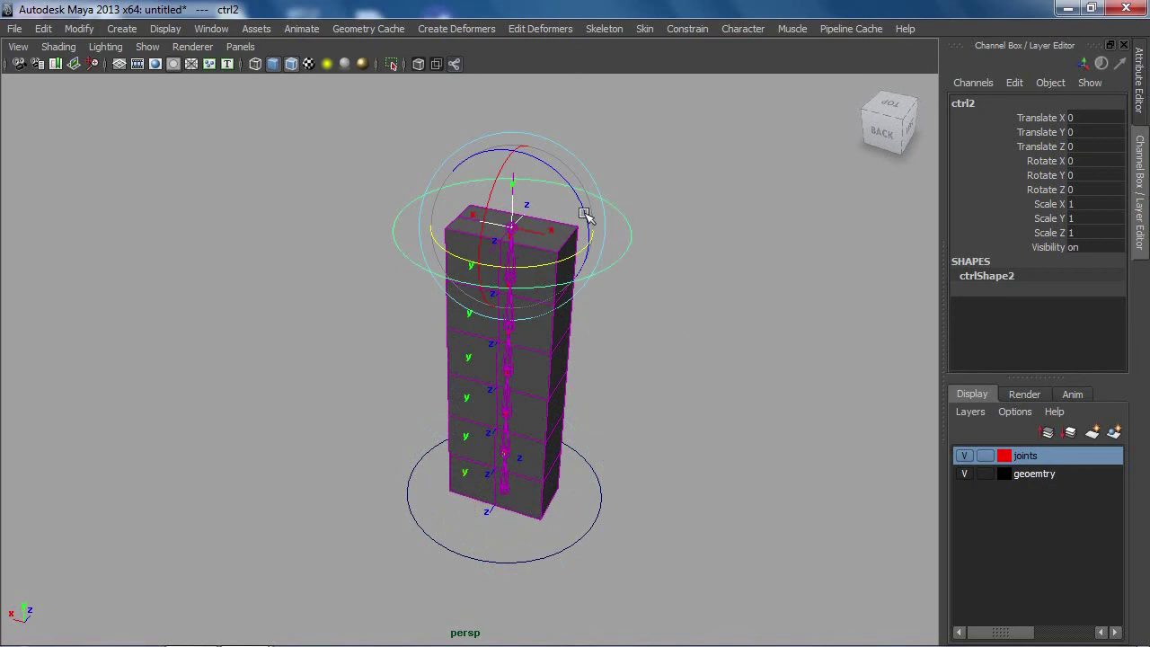
pyautogui.moveTo(483, 200); pyautogui.dragTo(578, 227)
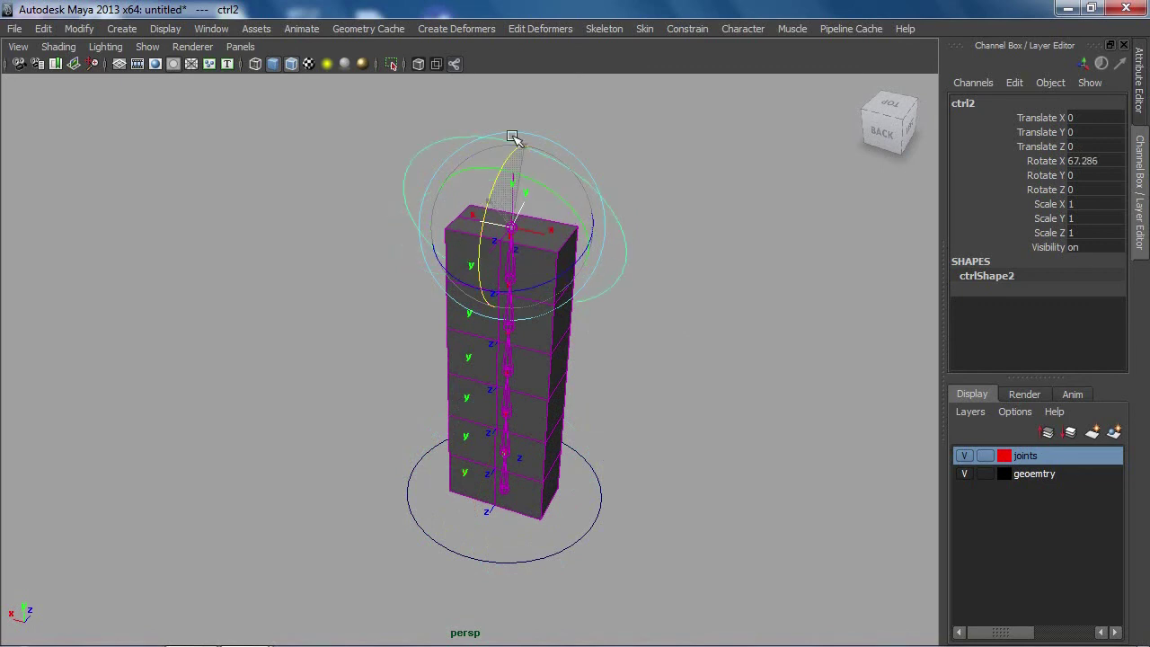
pyautogui.hotkey('ctrl', 'z')
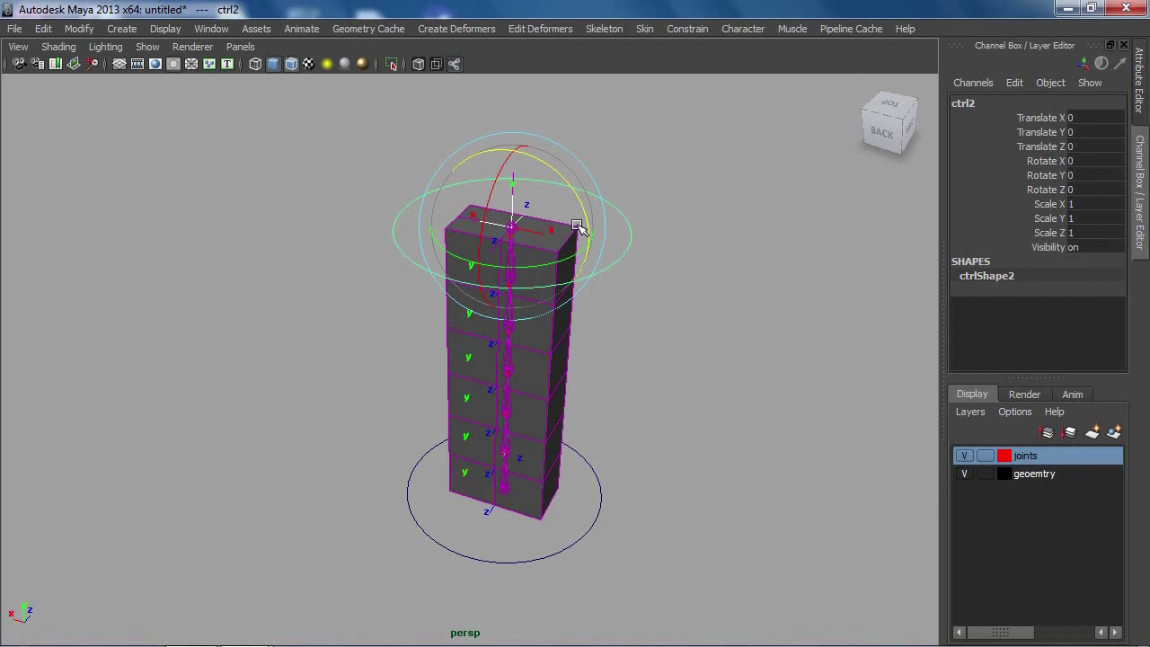
pyautogui.moveTo(553, 256); pyautogui.dragTo(602, 262)
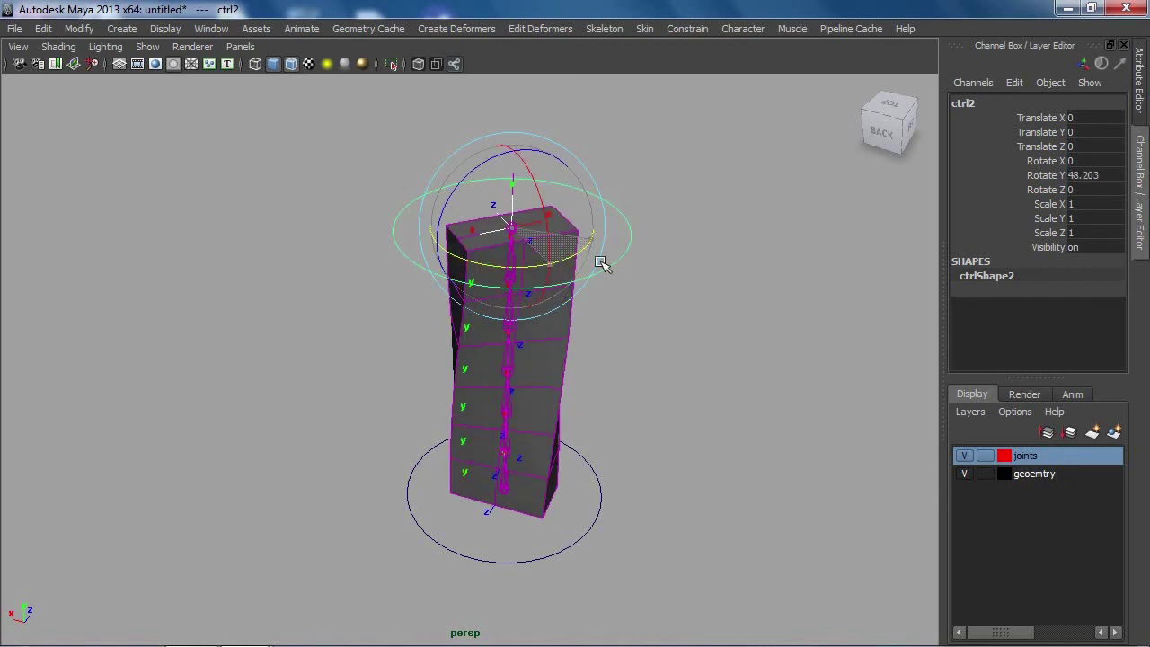
pyautogui.hotkey('ctrl', 'z')
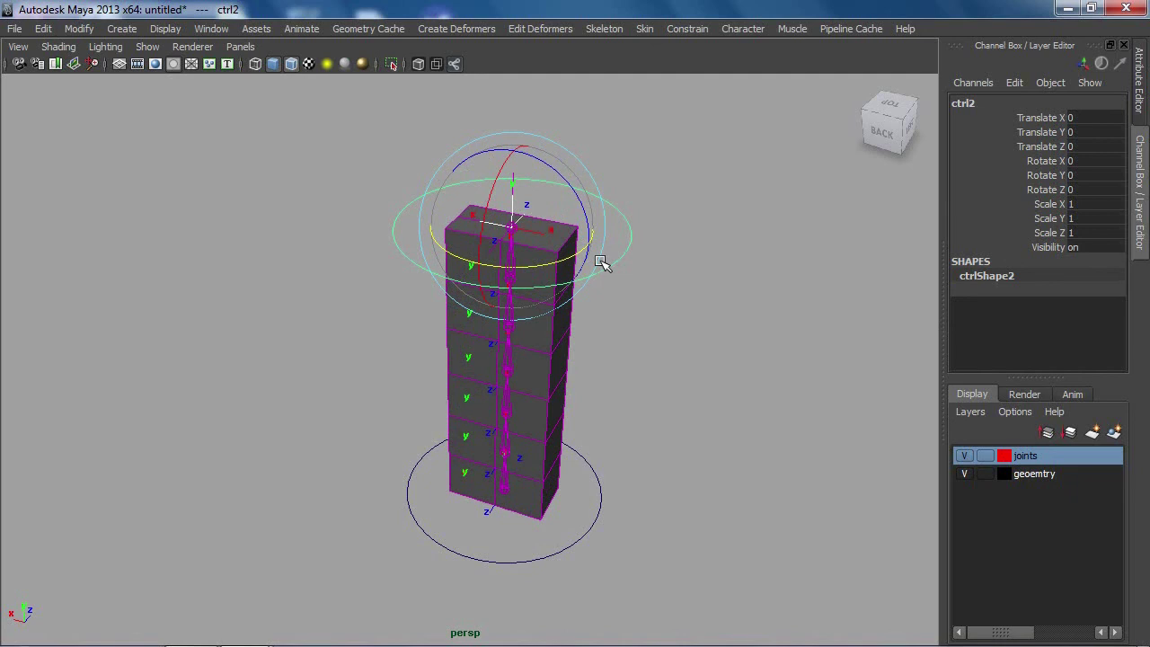